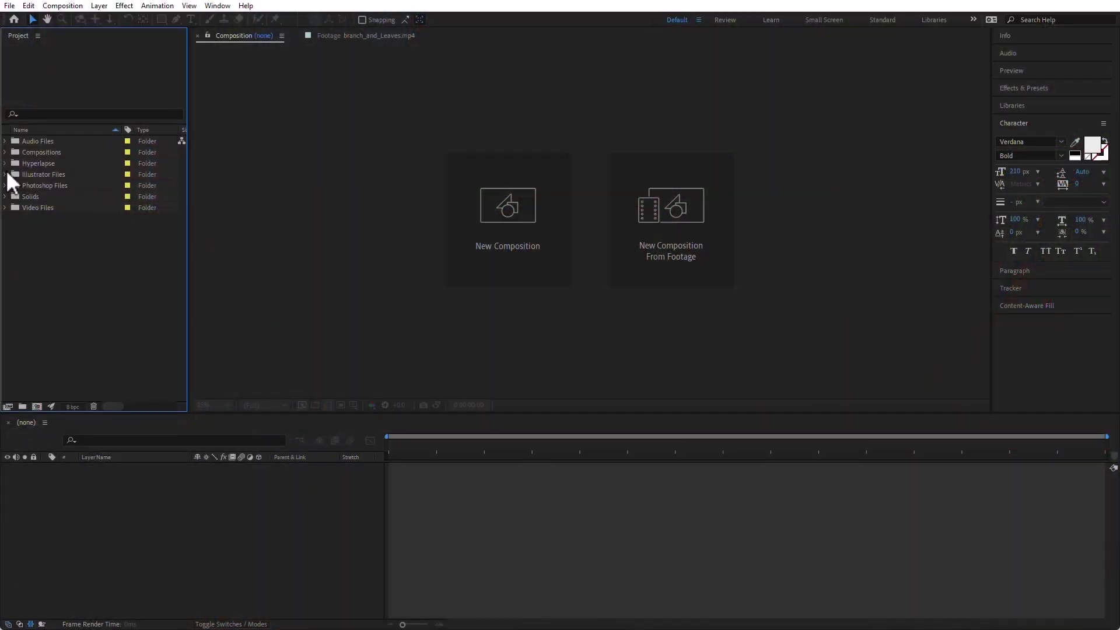
- Expand Compositions, widen the Project panel and Name column, and open the keying composition
{"action": "left_click", "coordinate": [6, 152]}
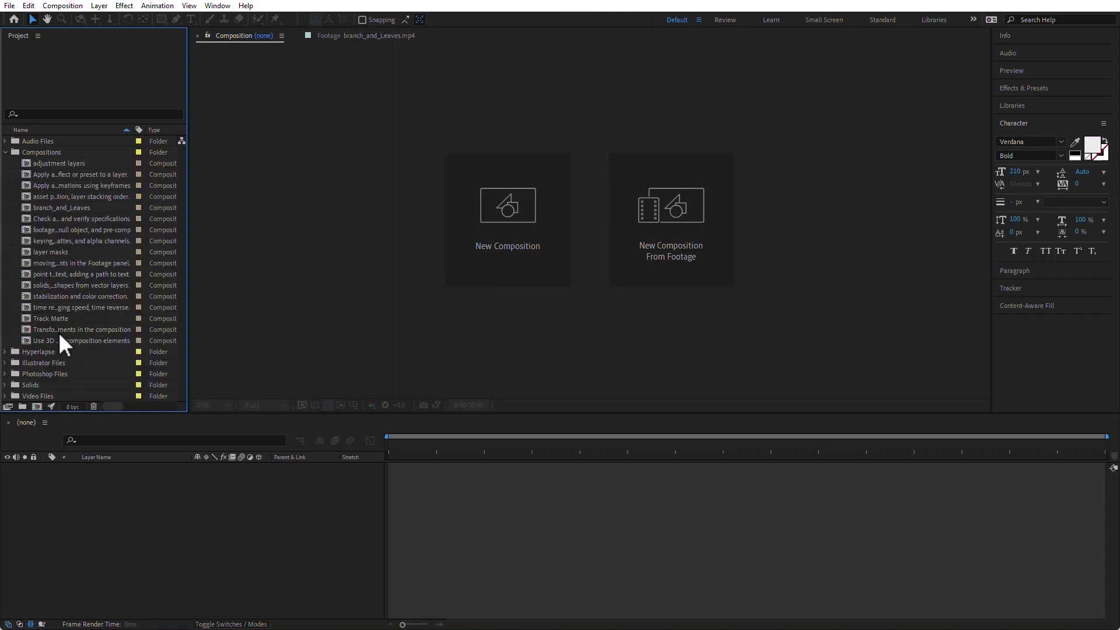
{"action": "left_click", "coordinate": [28, 239]}
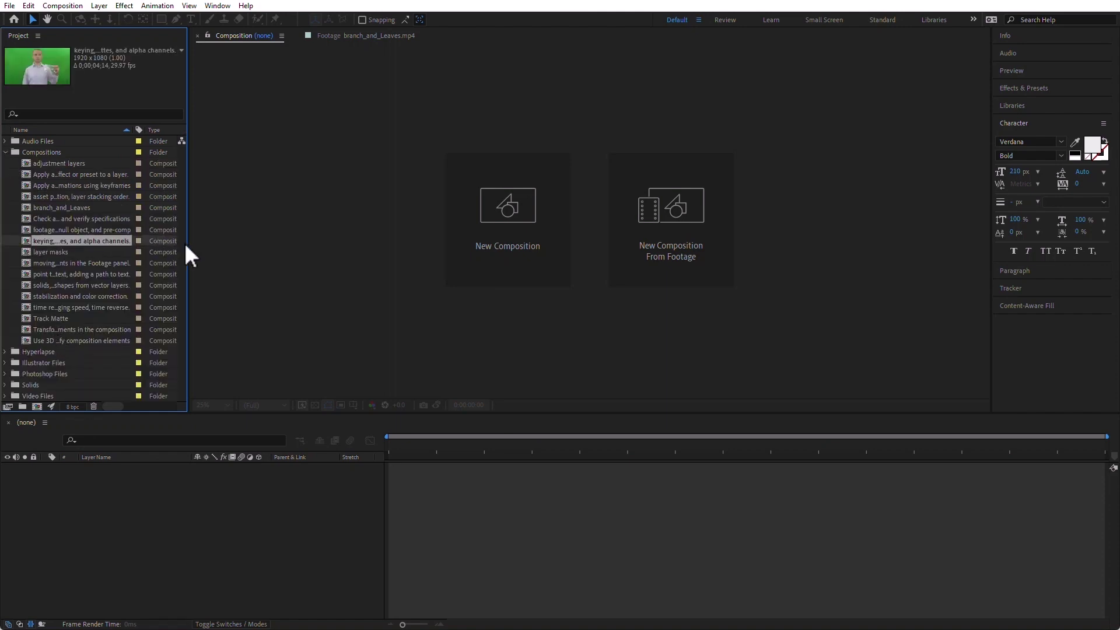
{"action": "left_click_drag", "start_coordinate": [188, 244], "coordinate": [356, 246]}
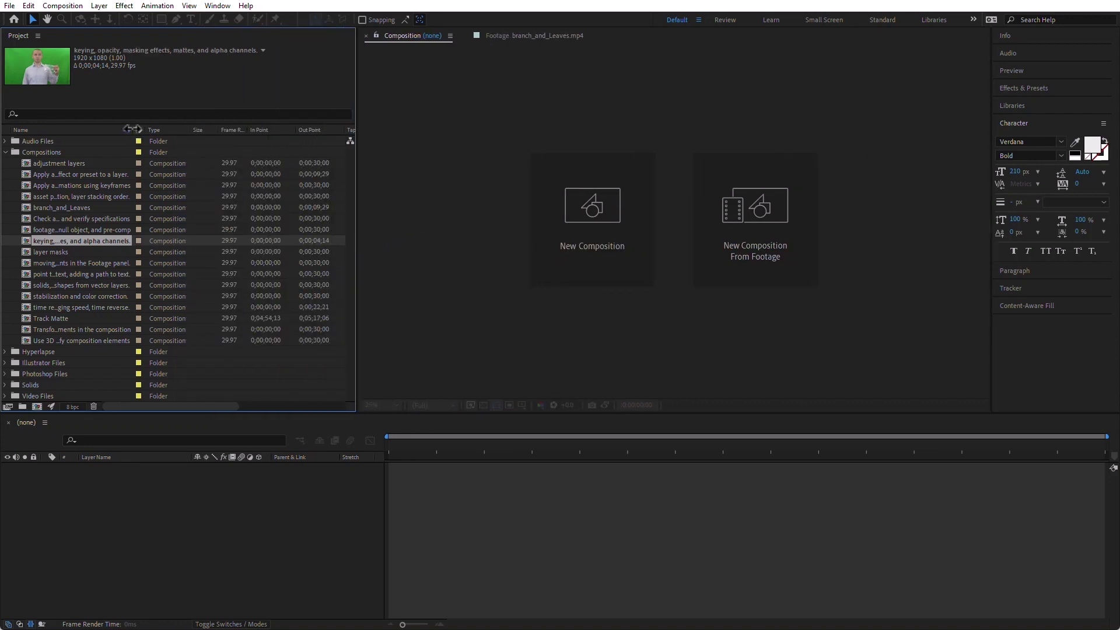
{"action": "left_click_drag", "start_coordinate": [133, 129], "coordinate": [288, 141]}
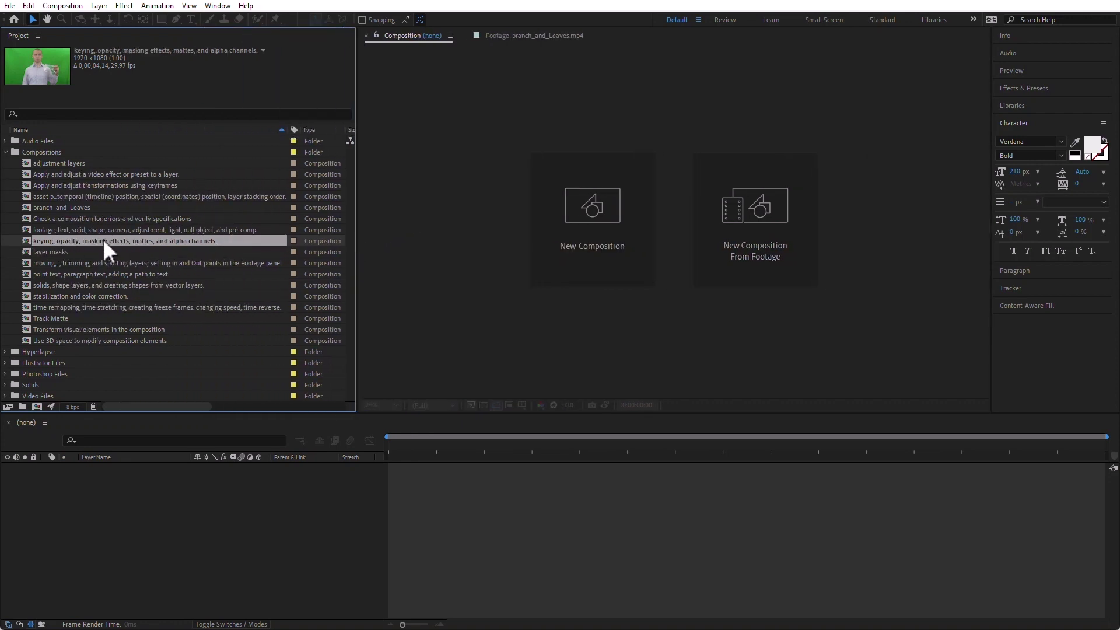
{"action": "double_click", "coordinate": [27, 239]}
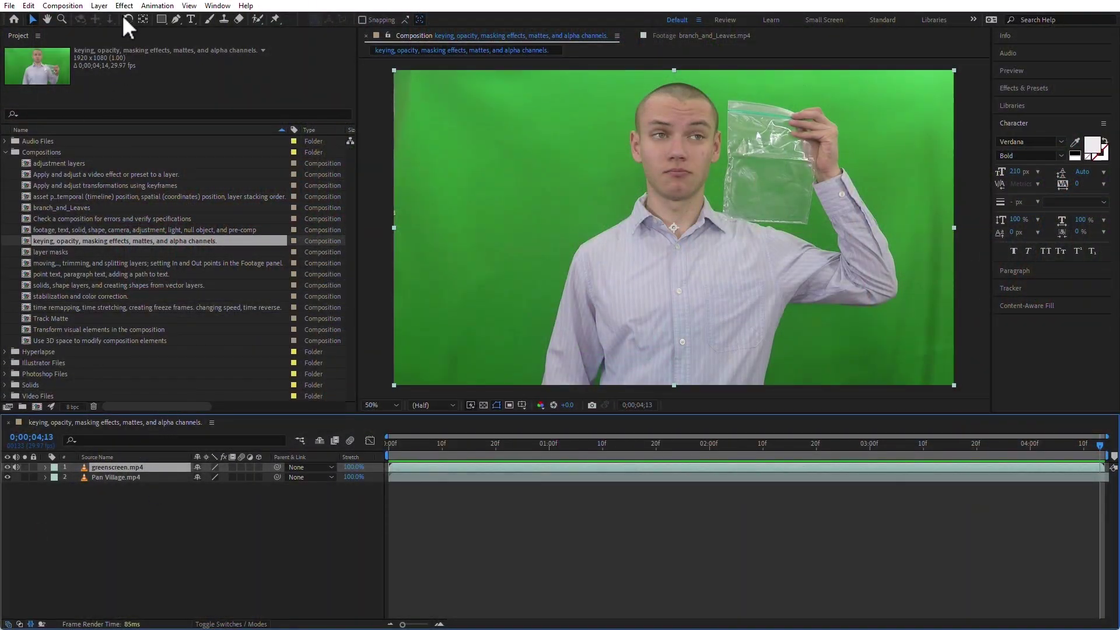
- Apply Keylight (1.2) to greenscreen.mp4 and sample the green background as Screen Colour
{"action": "left_click", "coordinate": [124, 6]}
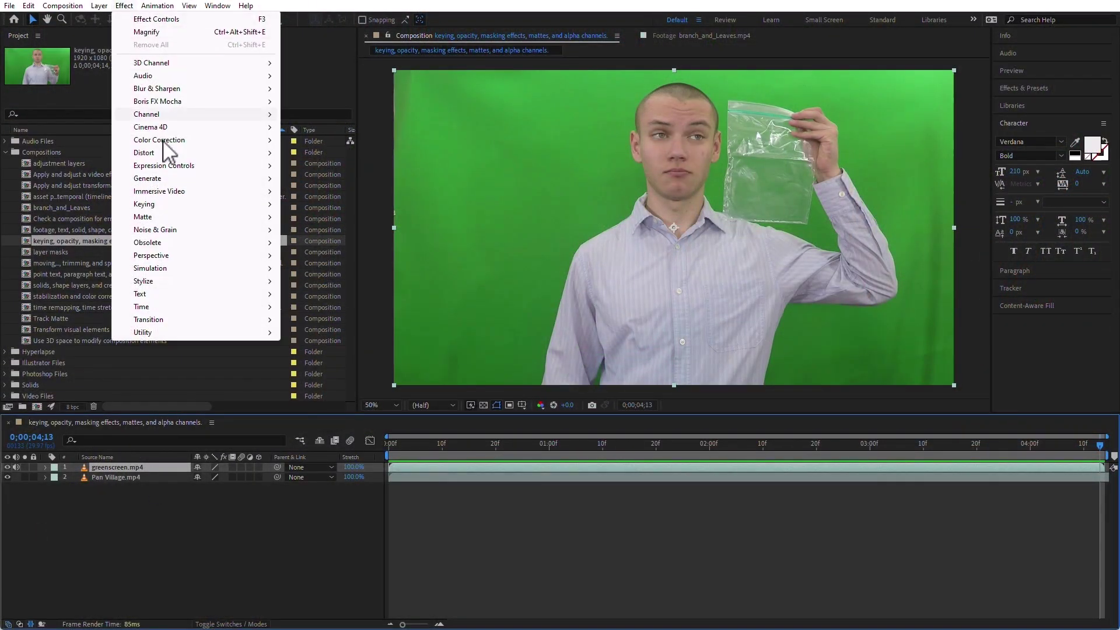
{"action": "mouse_move", "coordinate": [172, 215]}
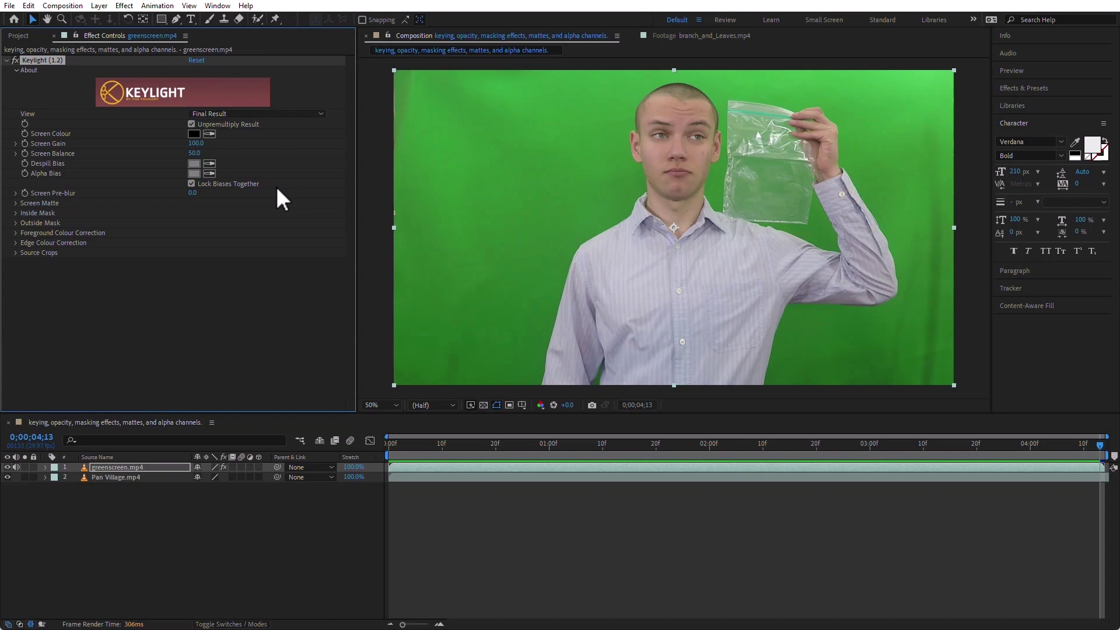
{"action": "left_click", "coordinate": [588, 206]}
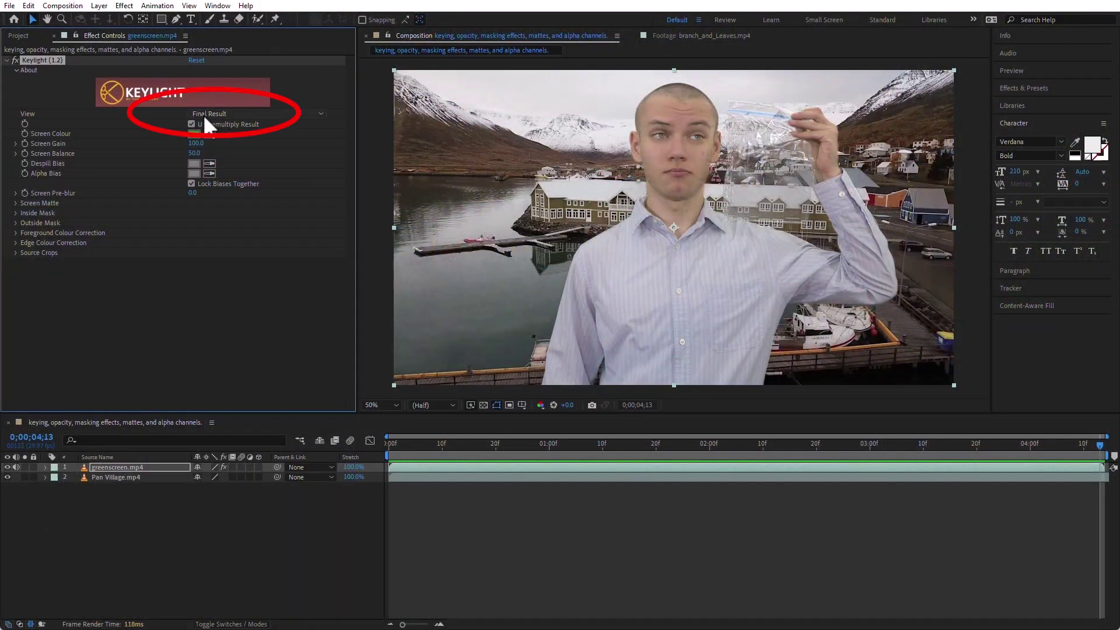
- Toggle Keylight's View between Status and Screen Matte, ending on Status
{"action": "left_click", "coordinate": [224, 114]}
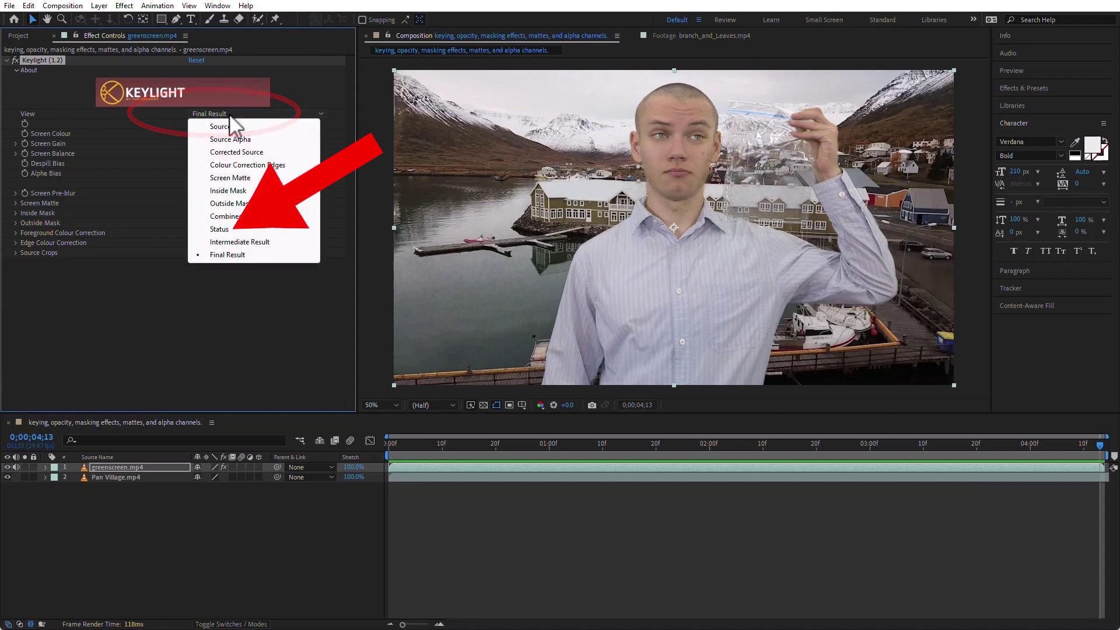
{"action": "left_click", "coordinate": [265, 229]}
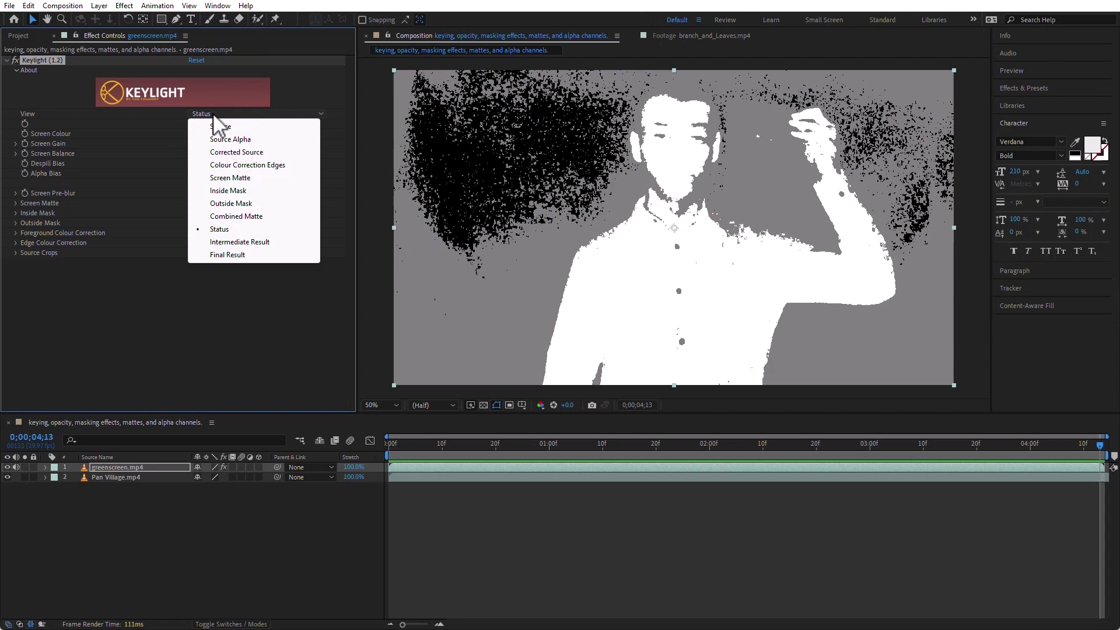
{"action": "left_click", "coordinate": [233, 178]}
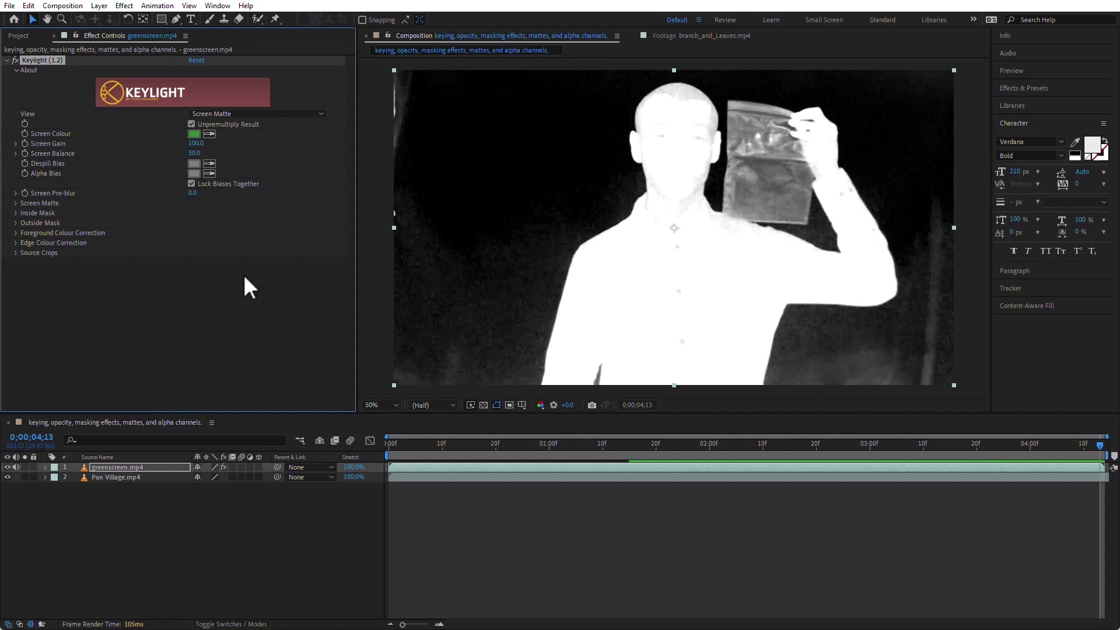
{"action": "left_click", "coordinate": [253, 114]}
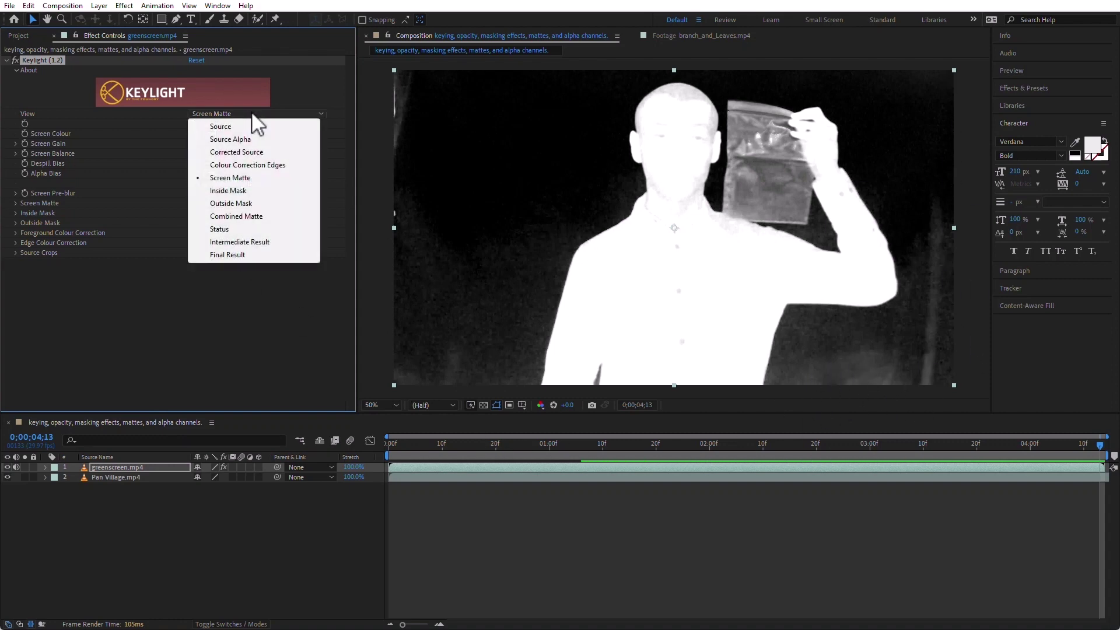
{"action": "left_click", "coordinate": [234, 228]}
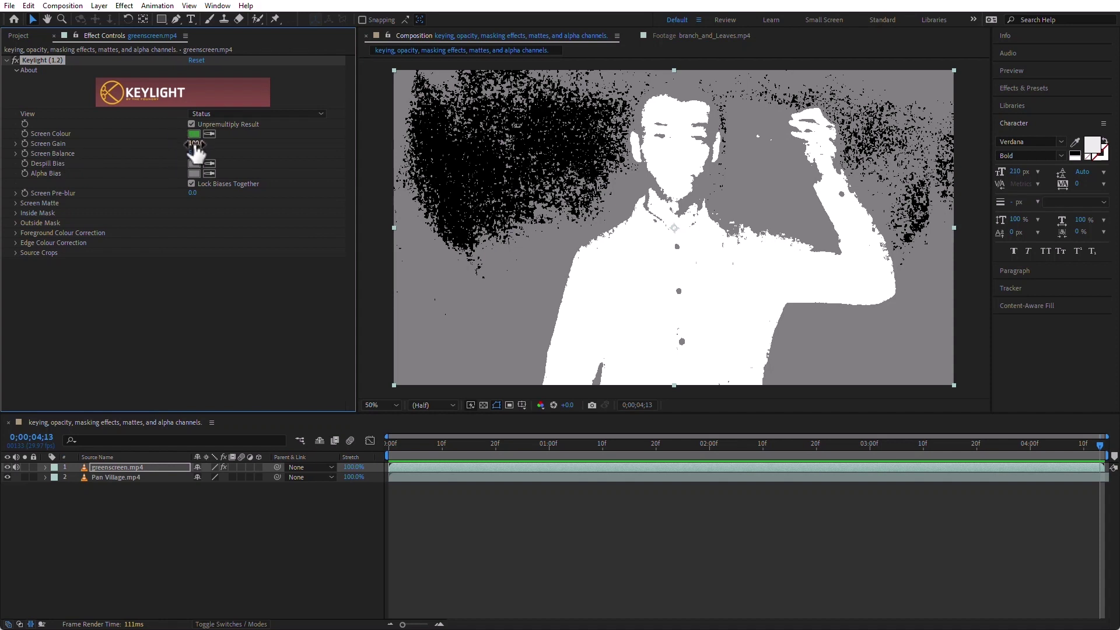
- Scrub Keylight's Screen Gain up and back down to about 110.7
{"action": "left_click_drag", "start_coordinate": [198, 143], "coordinate": [231, 139]}
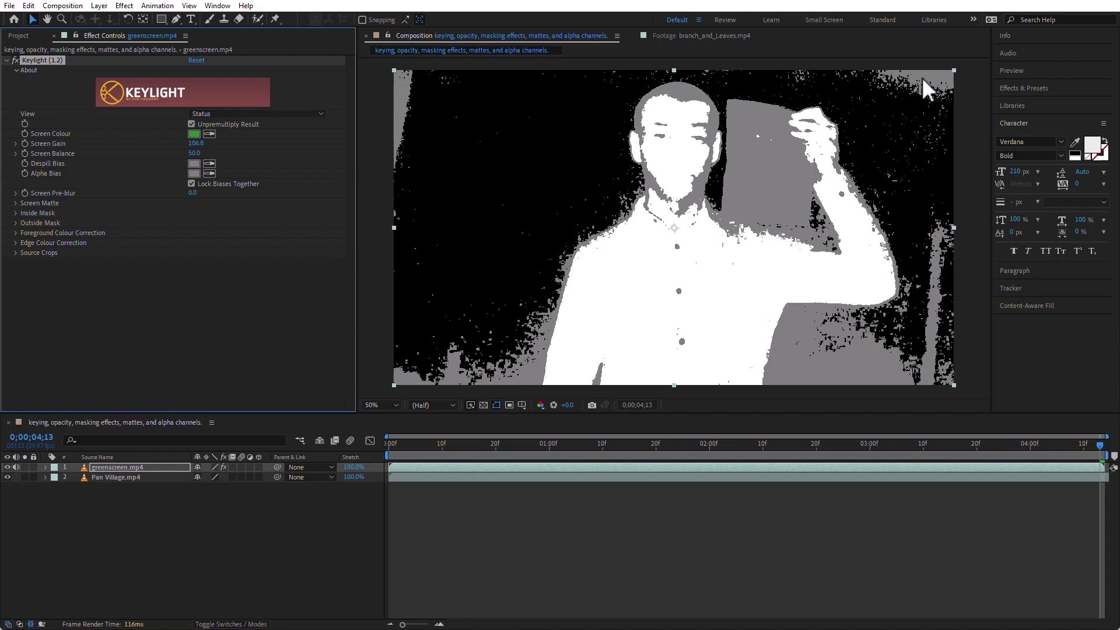
{"action": "left_click_drag", "start_coordinate": [195, 144], "coordinate": [925, 111]}
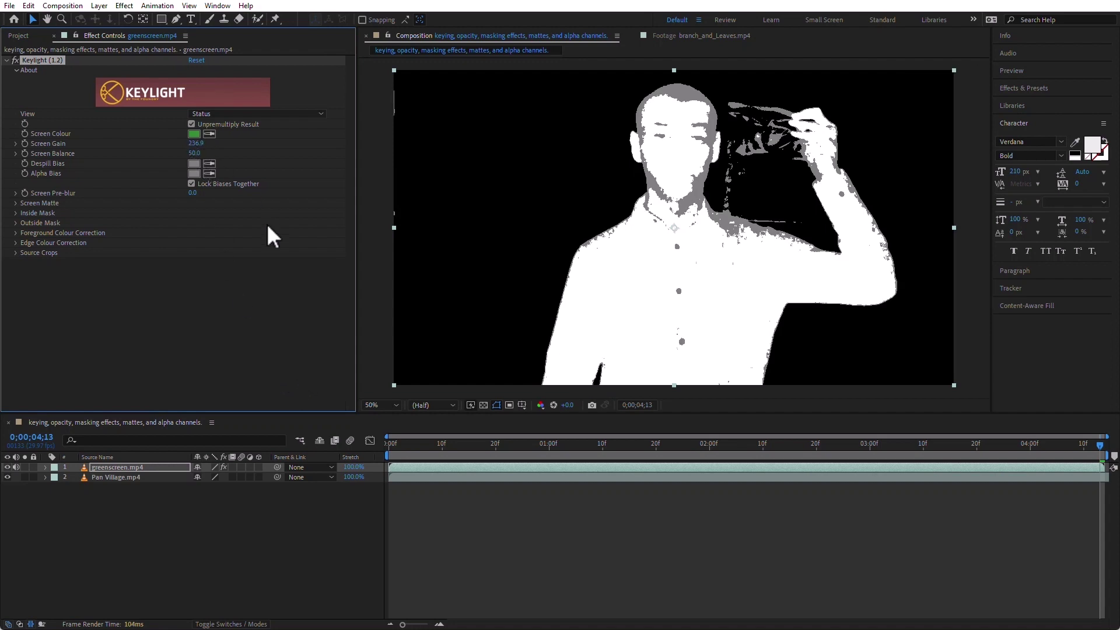
{"action": "left_click_drag", "start_coordinate": [198, 152], "coordinate": [60, 200]}
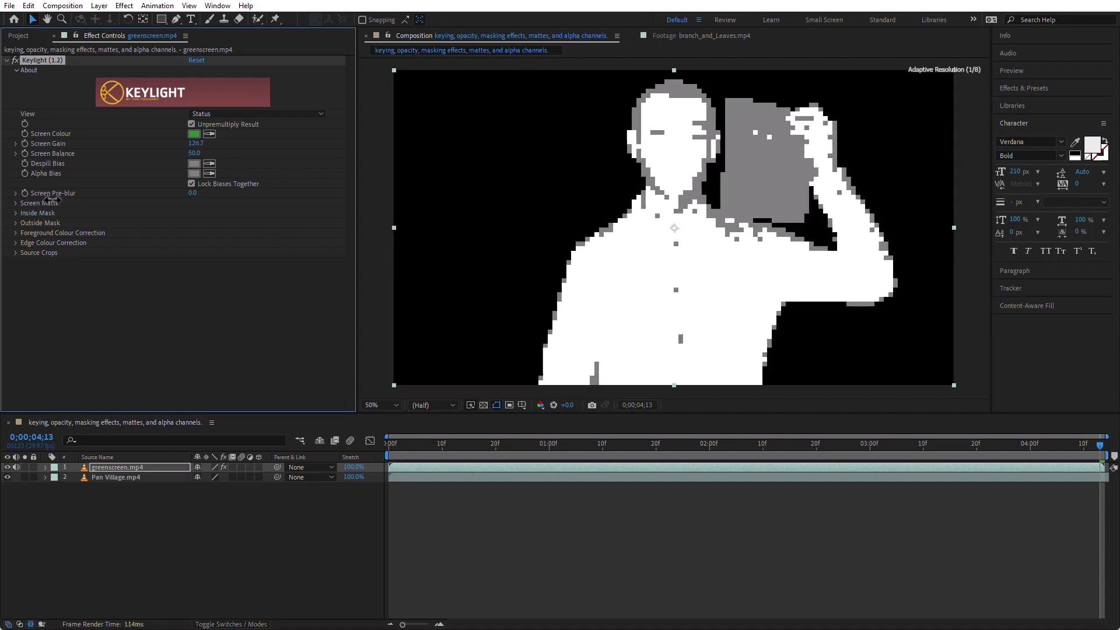
{"action": "left_click_drag", "start_coordinate": [32, 202], "coordinate": [4, 251]}
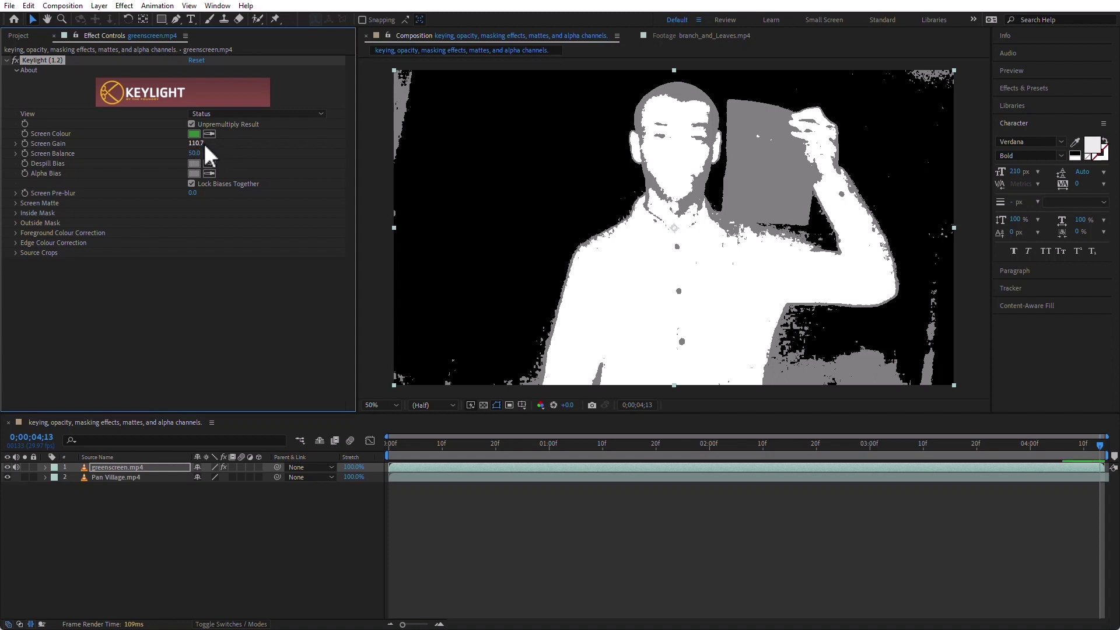
- Reset Screen Balance to its 50.0 default, then lower it to 46.5
{"action": "mouse_move", "coordinate": [194, 153]}
{"action": "left_mouse_down"}
{"action": "mouse_move", "coordinate": [219, 153]}
{"action": "mouse_move", "coordinate": [175, 153]}
{"action": "mouse_move", "coordinate": [187, 153]}
{"action": "left_mouse_up"}
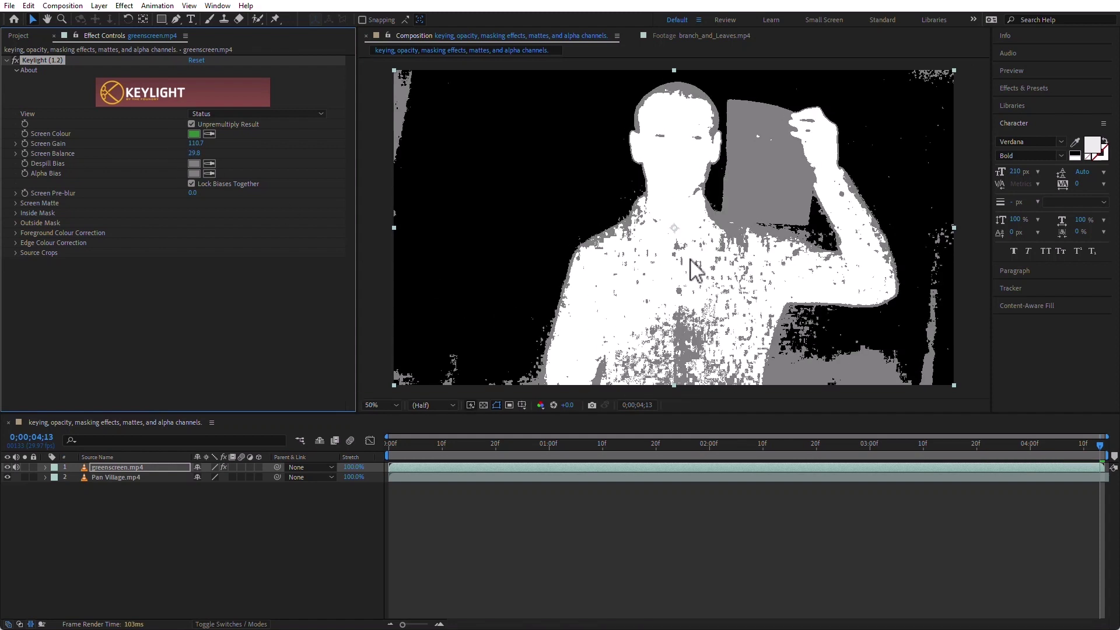
{"action": "right_click", "coordinate": [55, 152]}
{"action": "left_click", "coordinate": [104, 259]}
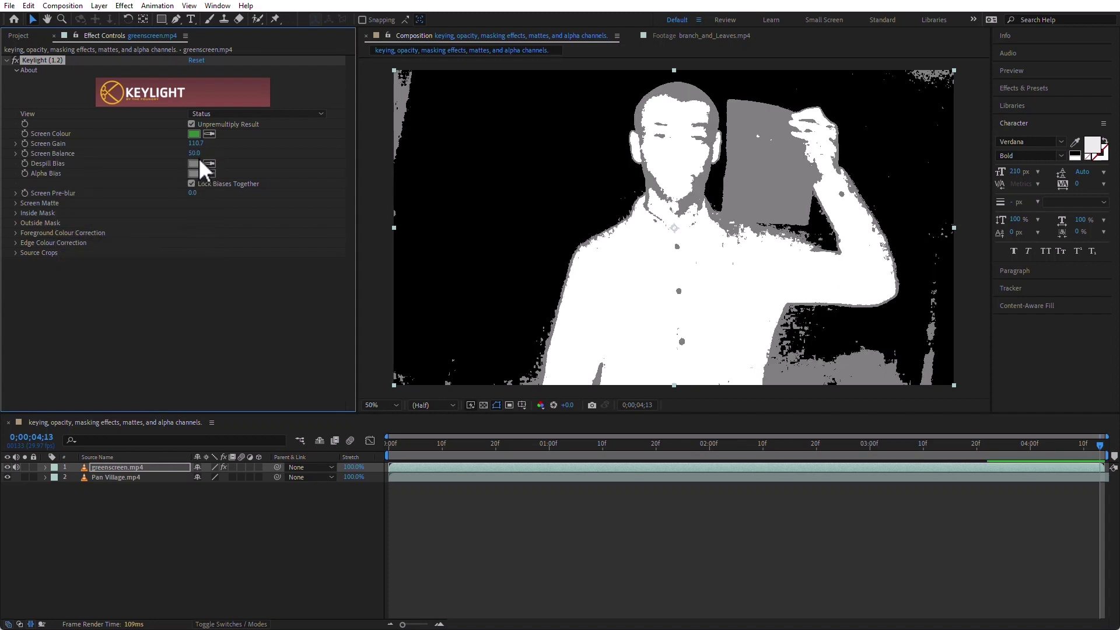
{"action": "left_click_drag", "start_coordinate": [199, 157], "coordinate": [182, 155]}
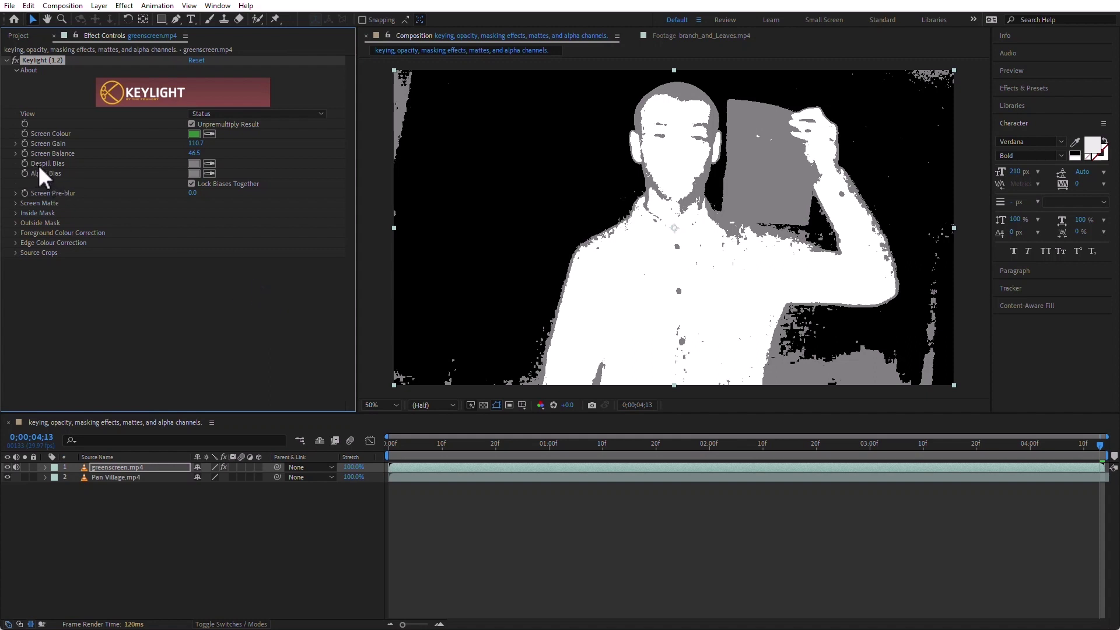
- Set Keylight's View back to Final Result and raise Screen Pre-blur to 4.9
{"action": "left_click", "coordinate": [249, 113]}
{"action": "left_click", "coordinate": [264, 255]}
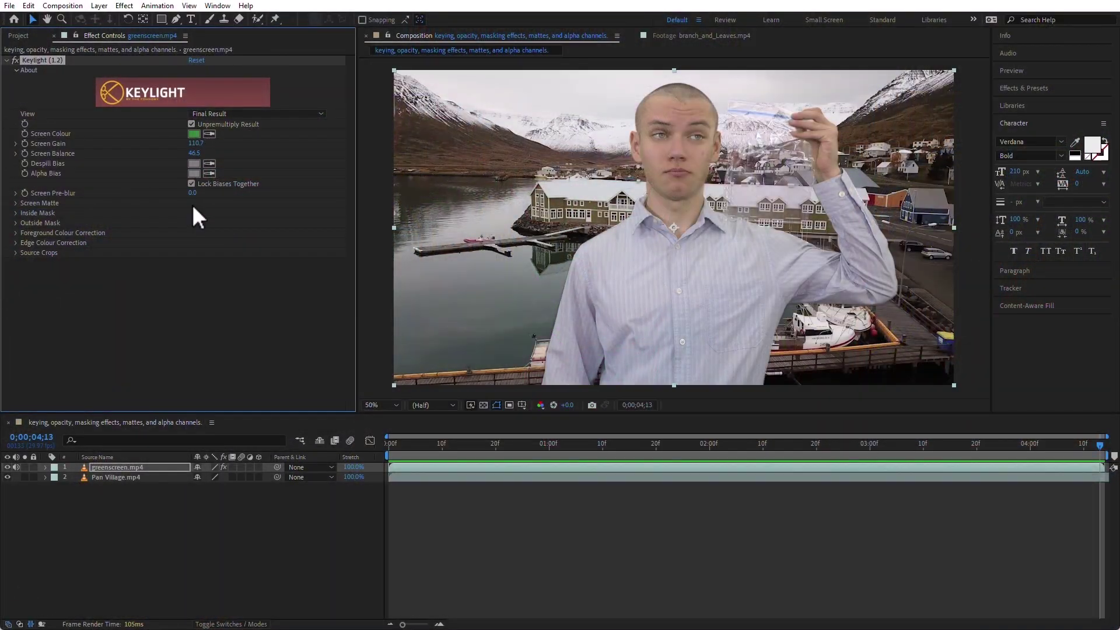
{"action": "left_click_drag", "start_coordinate": [197, 191], "coordinate": [207, 190]}
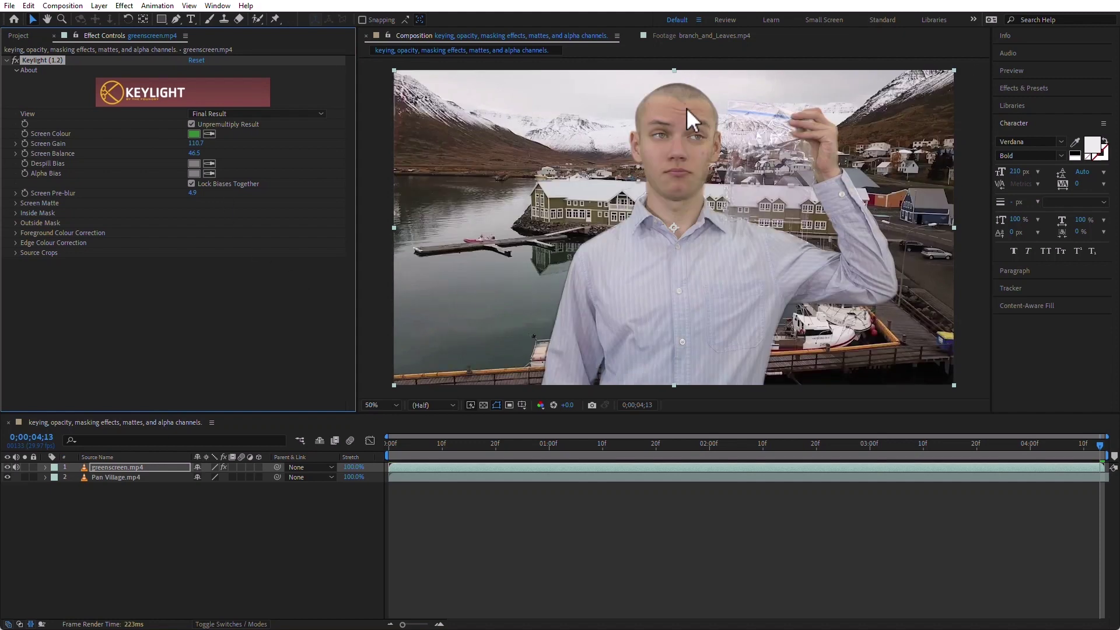
- Switch Keylight's View to Screen Matte and expand the Screen Matte settings group
{"action": "left_click", "coordinate": [235, 114]}
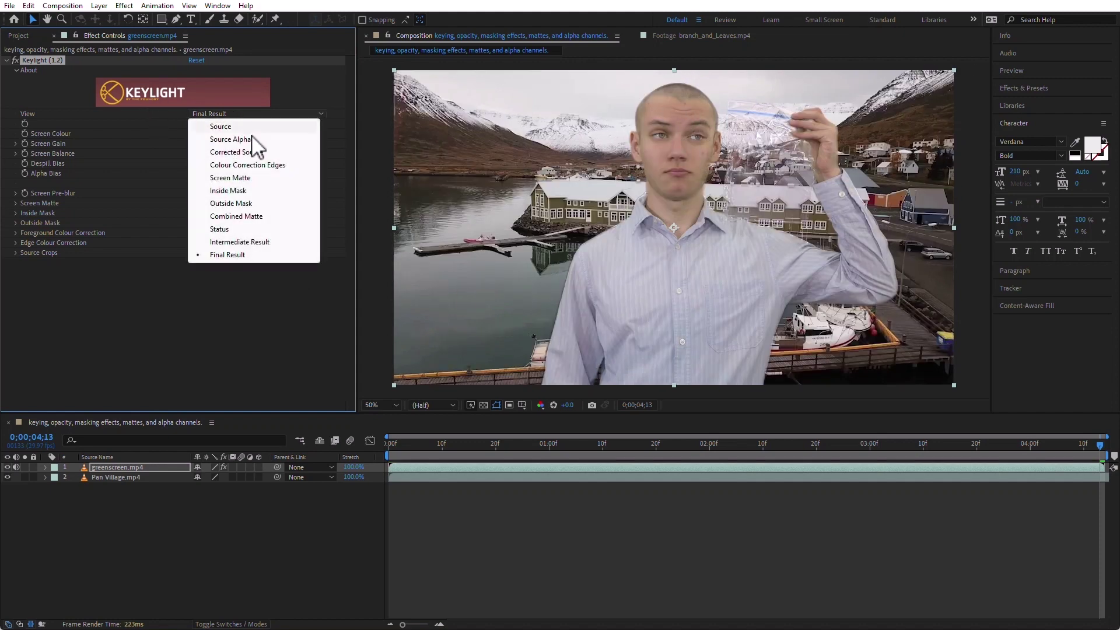
{"action": "left_click", "coordinate": [267, 179]}
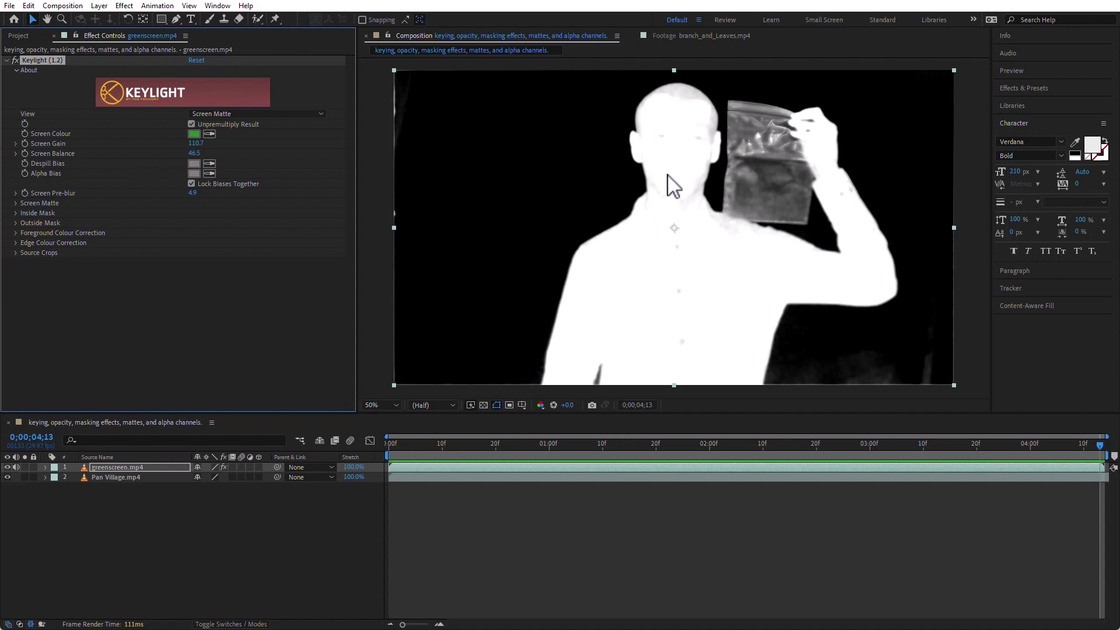
{"action": "left_click", "coordinate": [15, 202]}
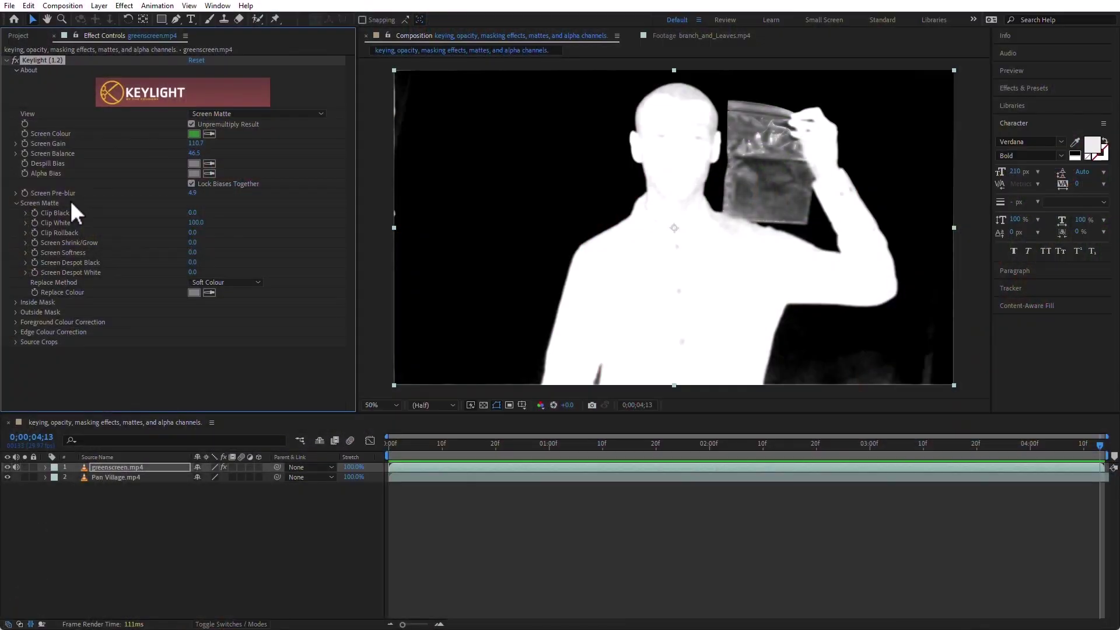
- Set the screen matte's Clip Black to 32.0 and Clip White to 77.0
{"action": "left_click_drag", "start_coordinate": [194, 213], "coordinate": [263, 250]}
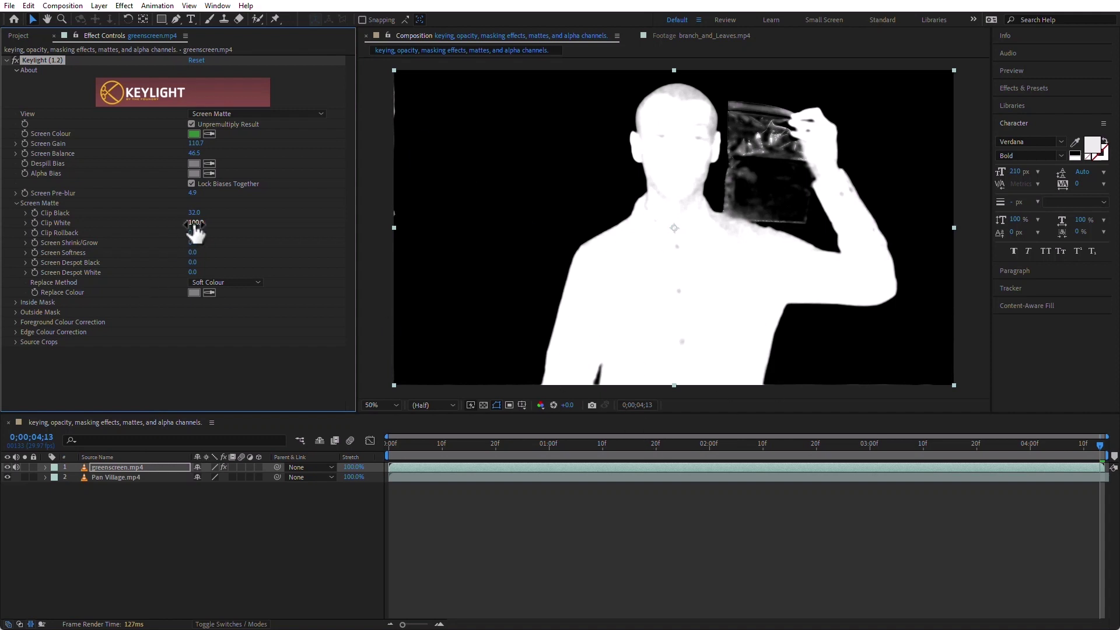
{"action": "left_click_drag", "start_coordinate": [194, 222], "coordinate": [175, 224]}
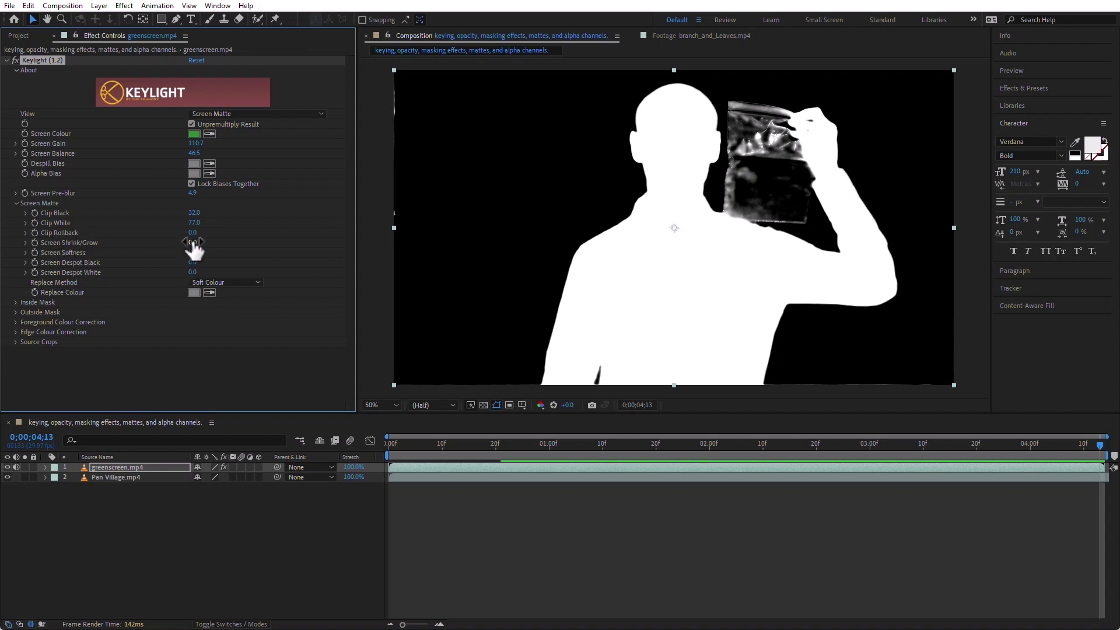
- Try Screen Shrink/Grow at 18.4 and 14.4, then reset it to 0.0
{"action": "left_click_drag", "start_coordinate": [194, 242], "coordinate": [291, 257]}
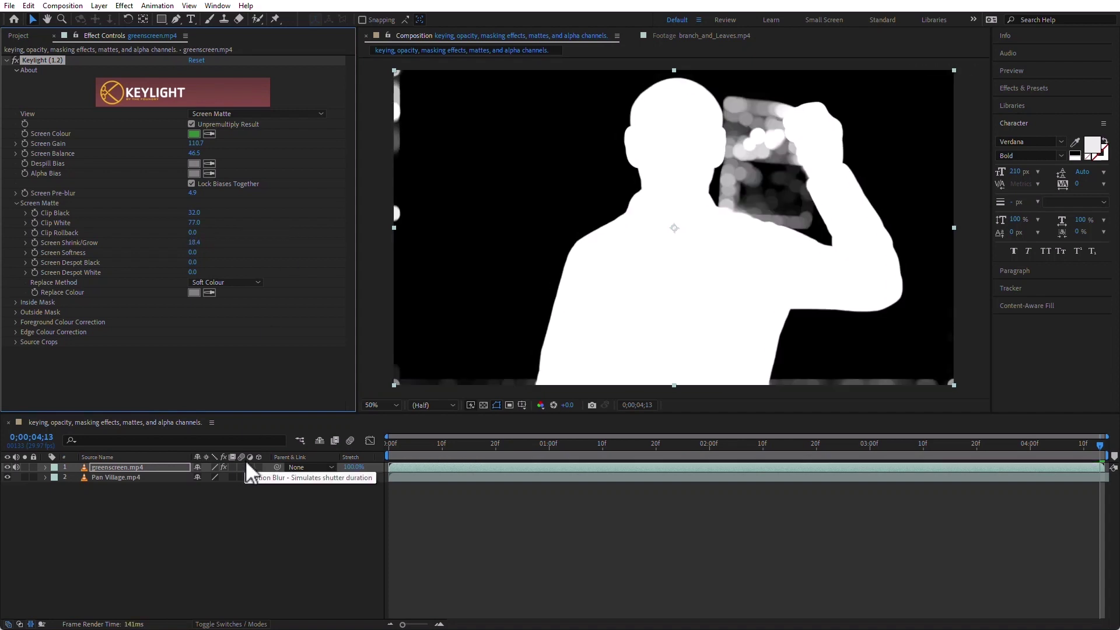
{"action": "left_click_drag", "start_coordinate": [195, 242], "coordinate": [5, 279]}
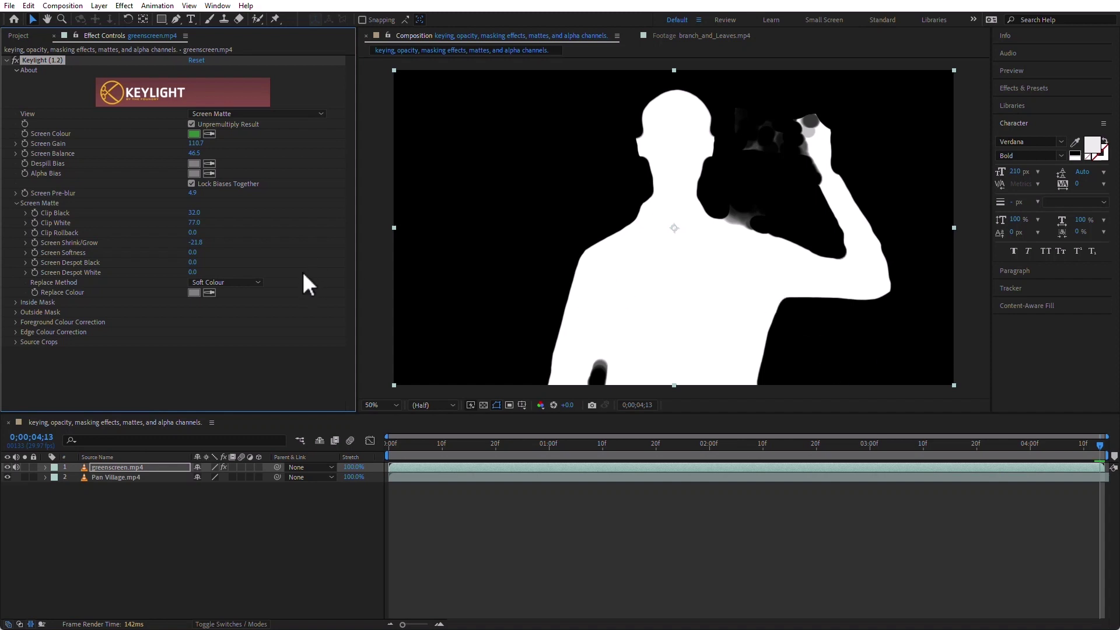
{"action": "right_click", "coordinate": [72, 241]}
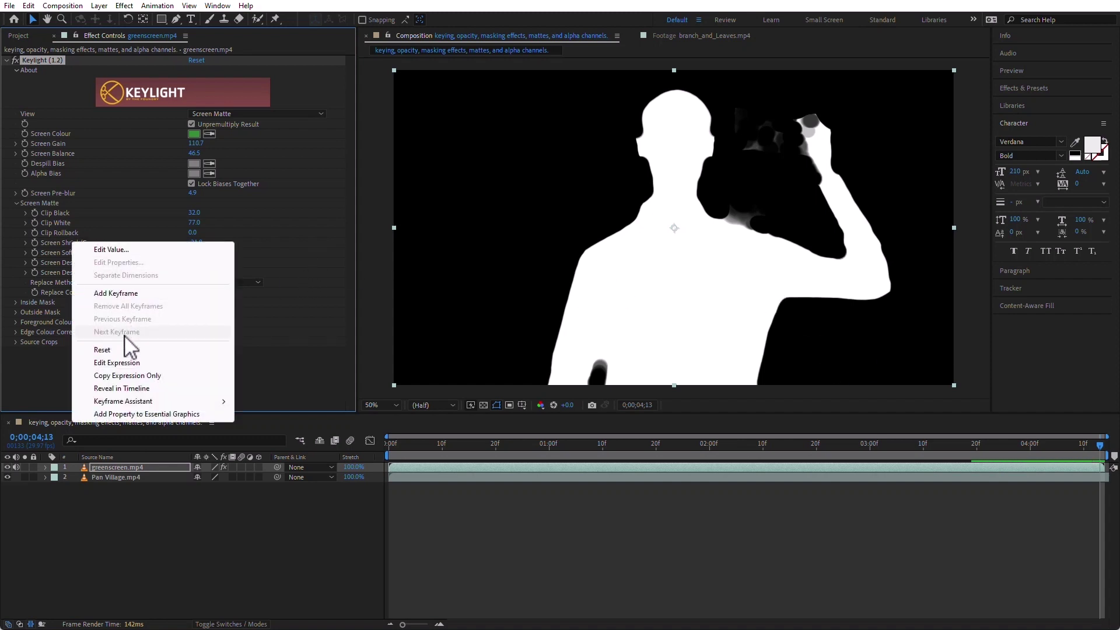
{"action": "left_click", "coordinate": [138, 348]}
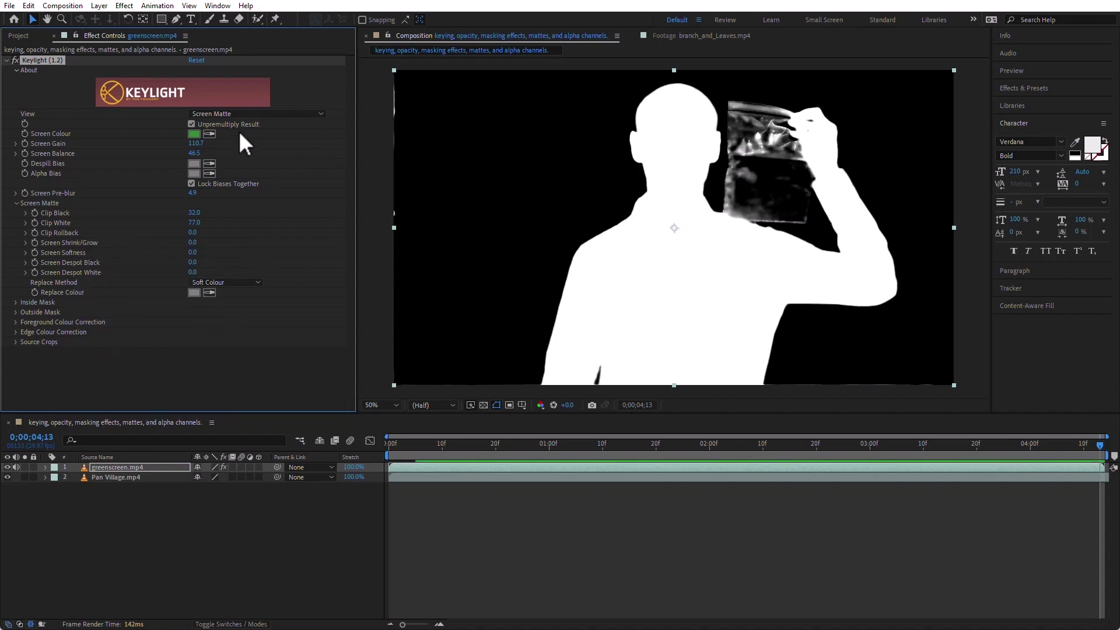
- Return Keylight to Final Result and zoom in on the shirt edge against the village
{"action": "left_click", "coordinate": [230, 112]}
{"action": "left_click", "coordinate": [273, 247]}
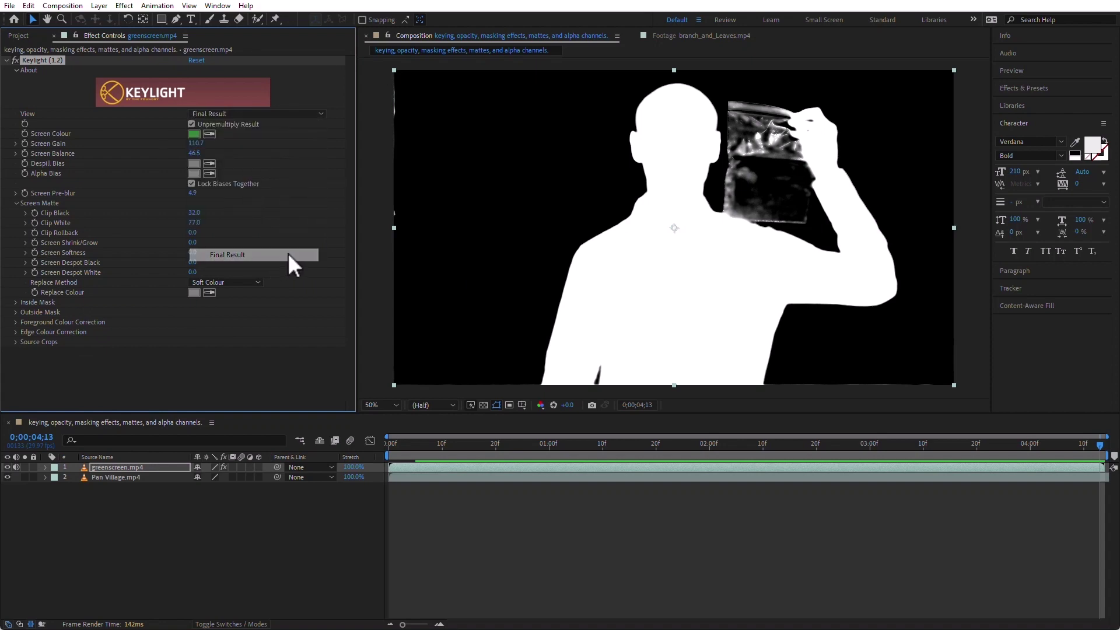
{"action": "key", "text": "period"}
{"action": "key", "text": "period"}
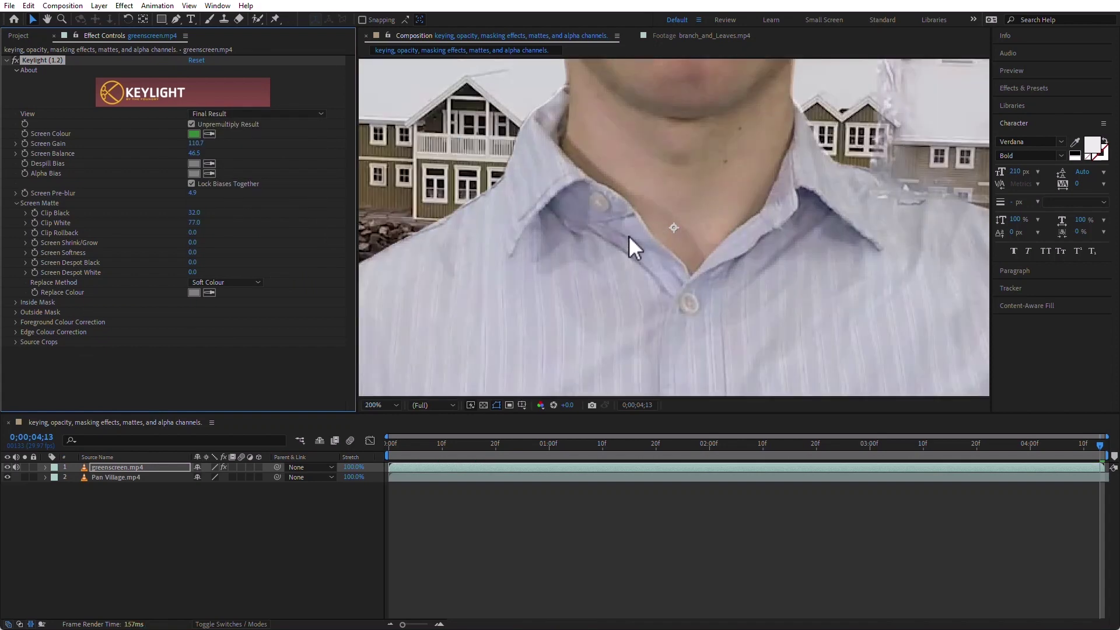
{"action": "key", "text": "period"}
{"action": "key", "text": "h"}
{"action": "left_click_drag", "start_coordinate": [566, 238], "coordinate": [910, 234]}
{"action": "key", "text": "v"}
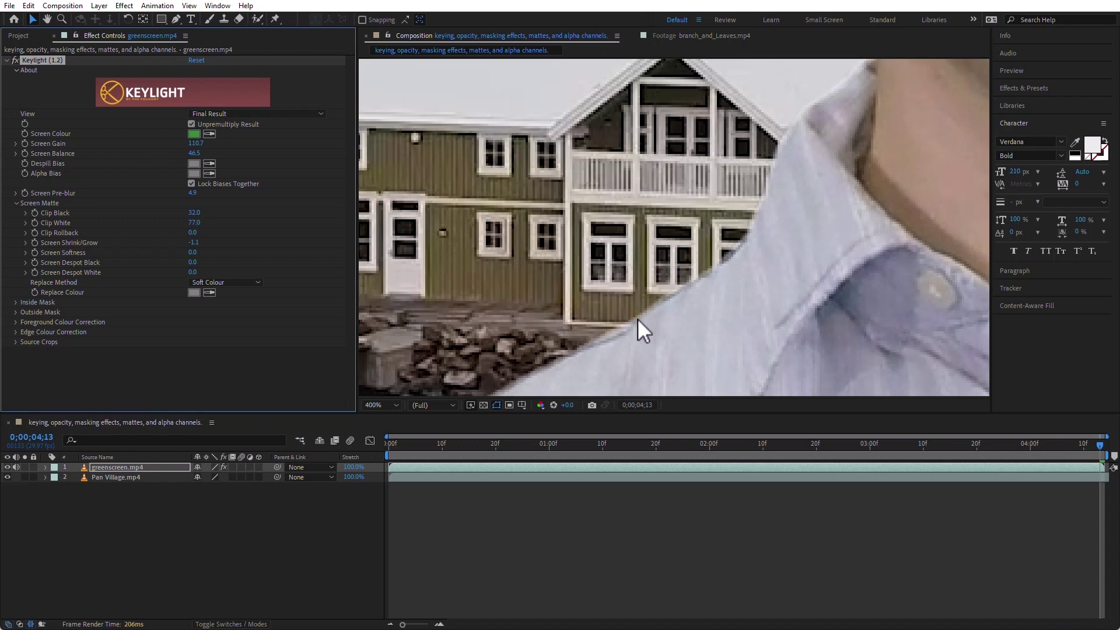
- Raise Screen Softness to 2.9 to soften the matte edge and re-frame the composite
{"action": "left_click", "coordinate": [639, 318]}
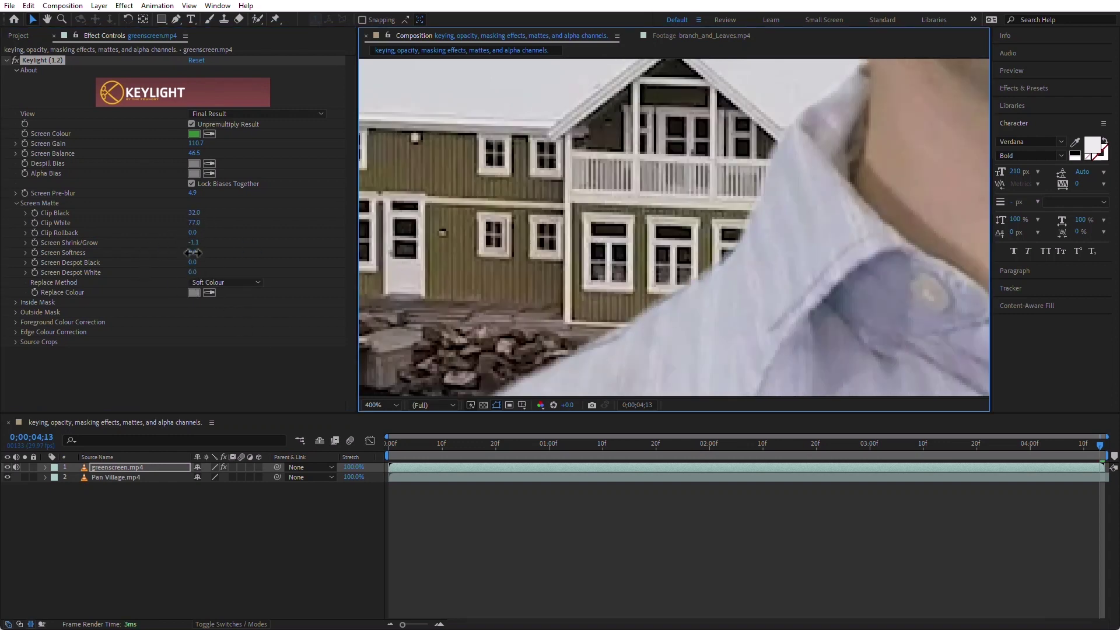
{"action": "left_click_drag", "start_coordinate": [192, 253], "coordinate": [208, 252]}
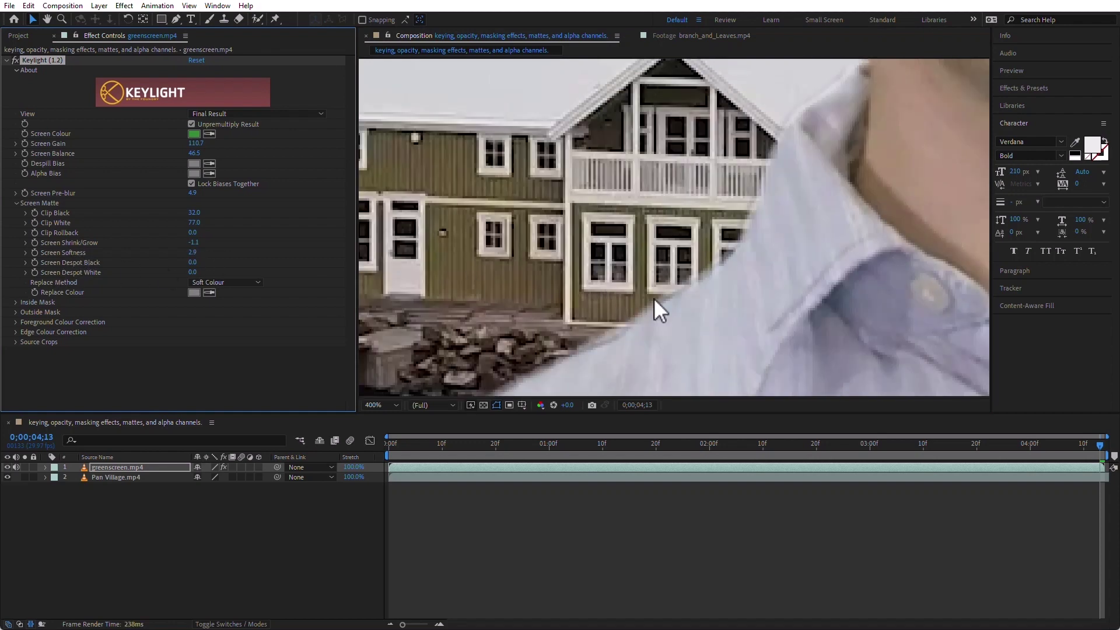
{"action": "scroll", "coordinate": [653, 298], "scroll_direction": "down", "scroll_amount": 8}
{"action": "scroll", "coordinate": [654, 298], "scroll_direction": "up", "scroll_amount": 2}
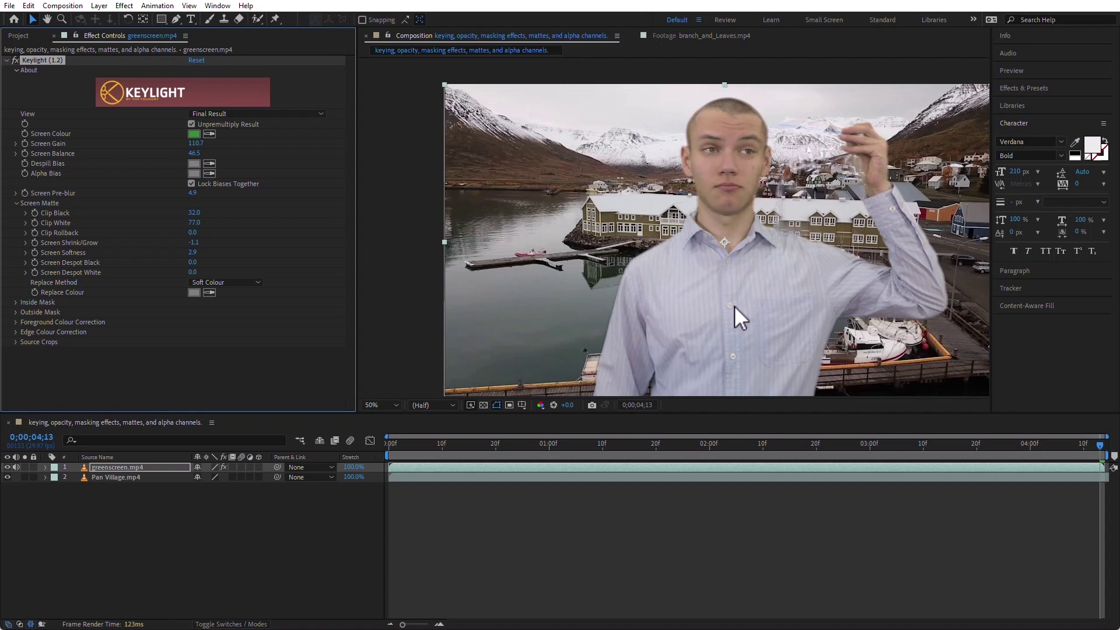
{"action": "mouse_move", "coordinate": [743, 307]}
{"action": "left_mouse_down"}
{"action": "mouse_move", "coordinate": [706, 308]}
{"action": "mouse_move", "coordinate": [727, 310]}
{"action": "left_mouse_up"}
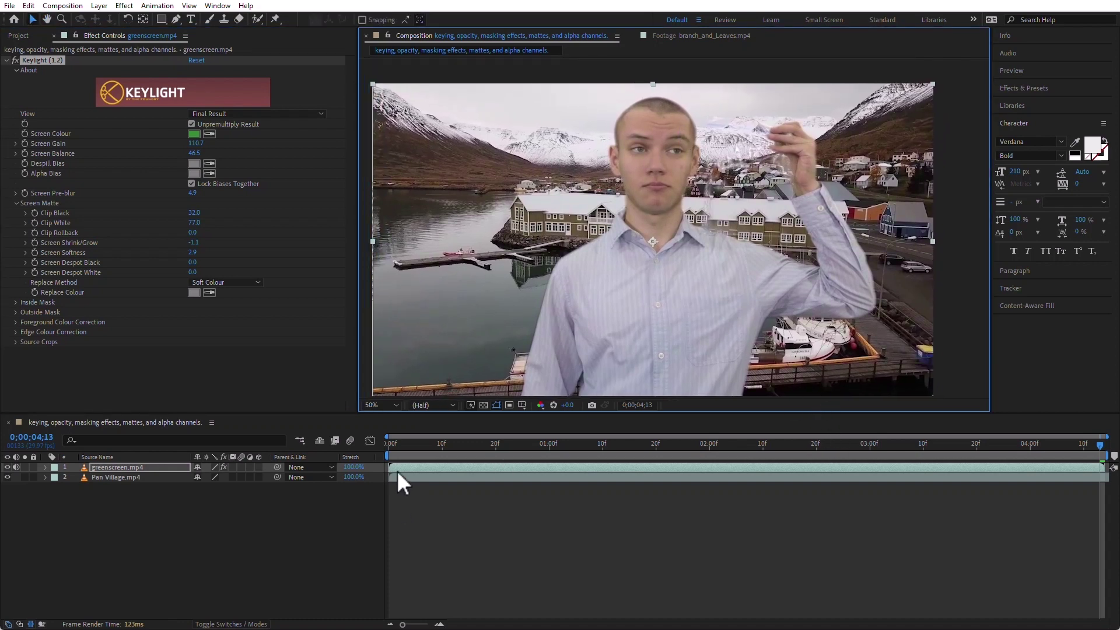
- Preview the keyed footage from 0;00;01;22, stopping at 0;00;02;03
{"action": "left_click_drag", "start_coordinate": [426, 447], "coordinate": [667, 461]}
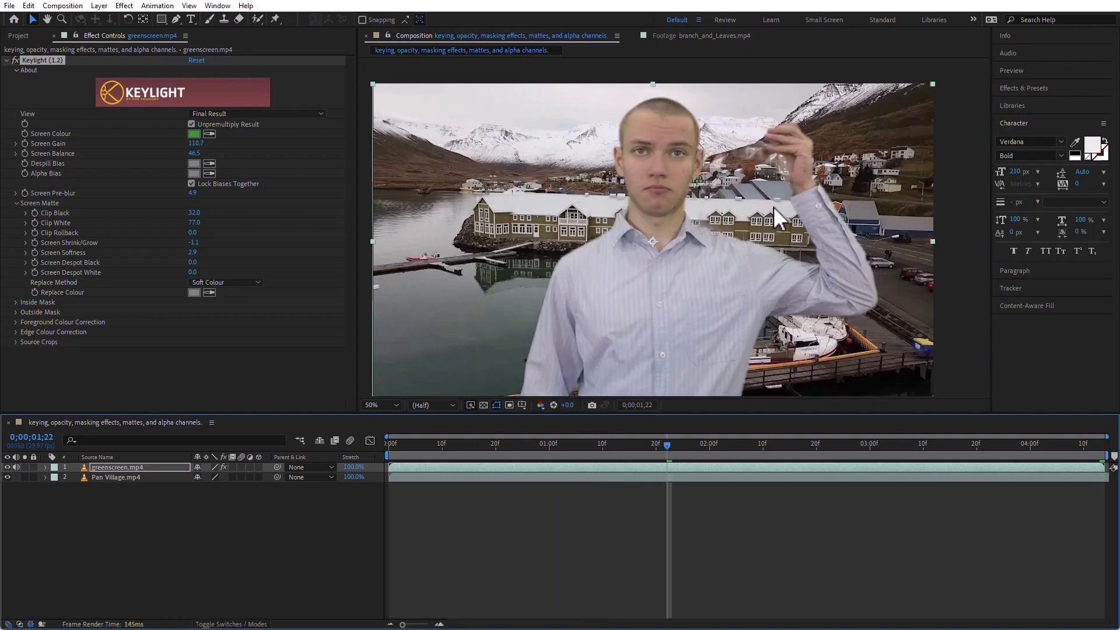
{"action": "key", "text": "space"}
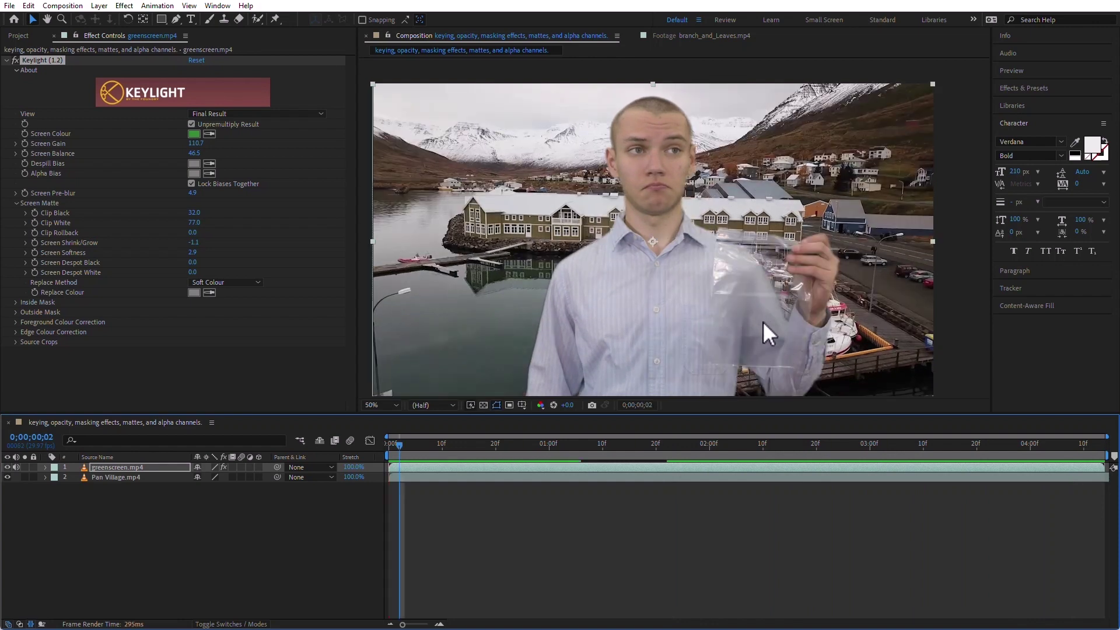
{"action": "key", "text": "space"}
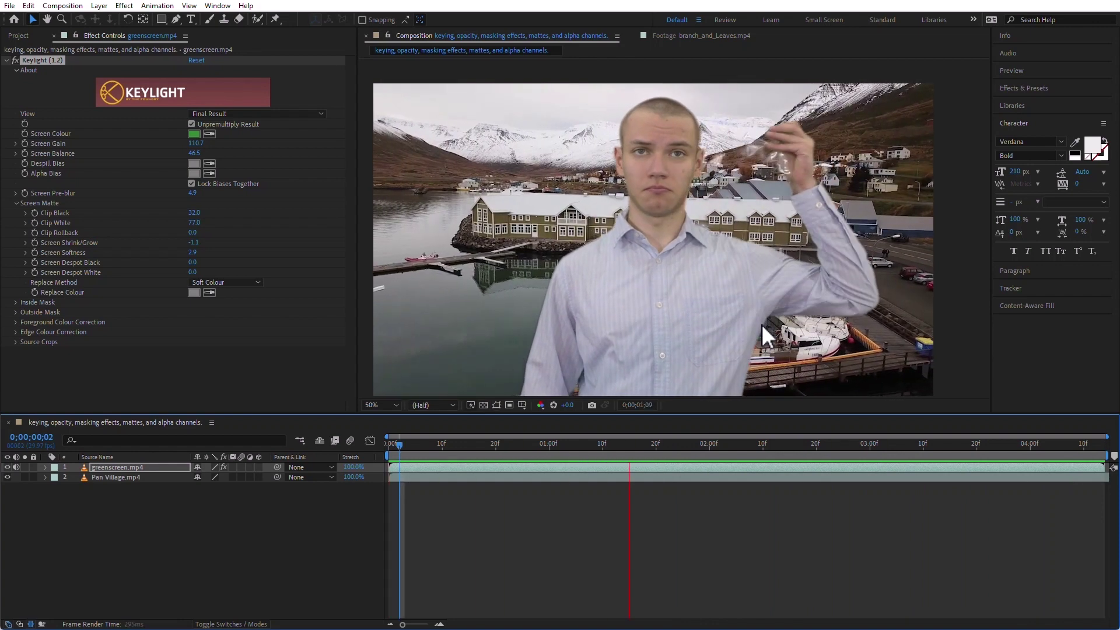
{"action": "key", "text": "space"}
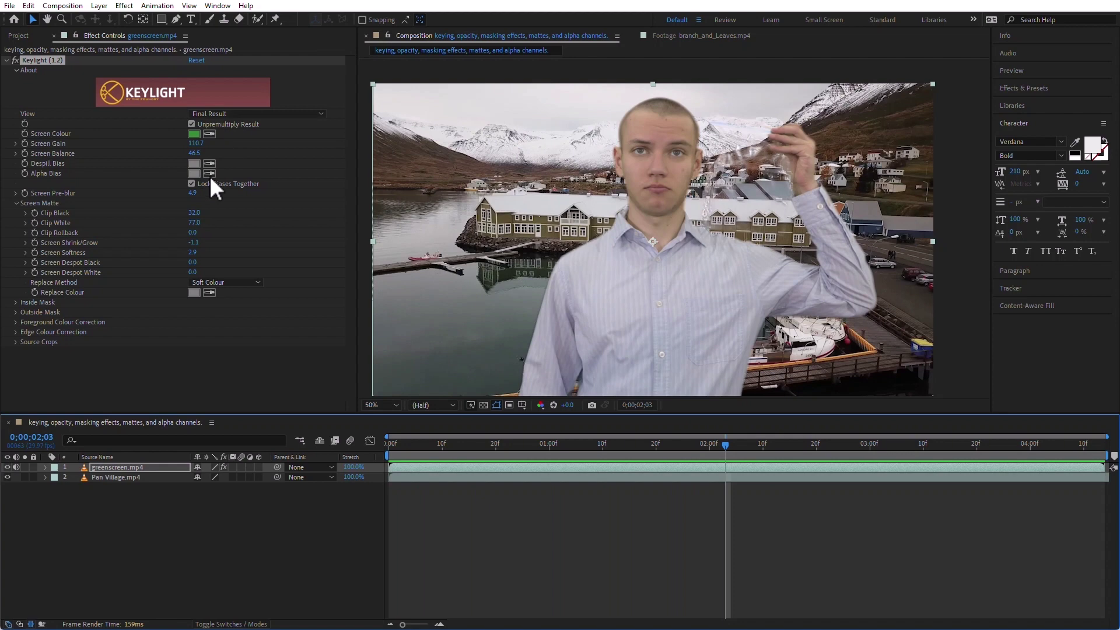
- Lower Clip Black to 5.0 in Screen Matte view, then preview the Final Result from 0;00;03;01
{"action": "left_click", "coordinate": [280, 114]}
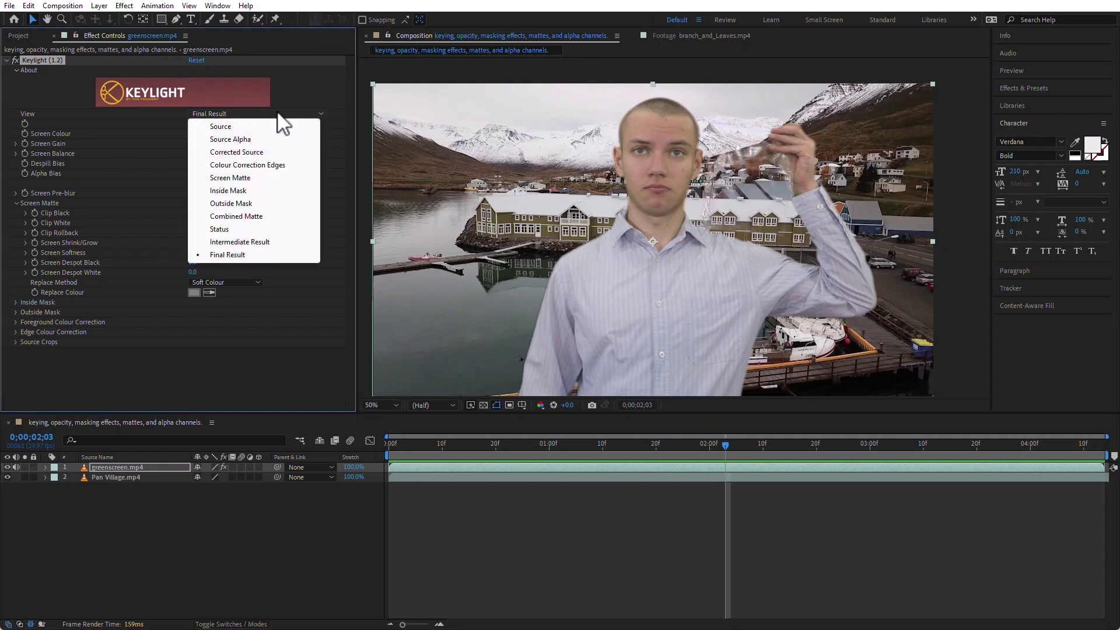
{"action": "left_click", "coordinate": [266, 177]}
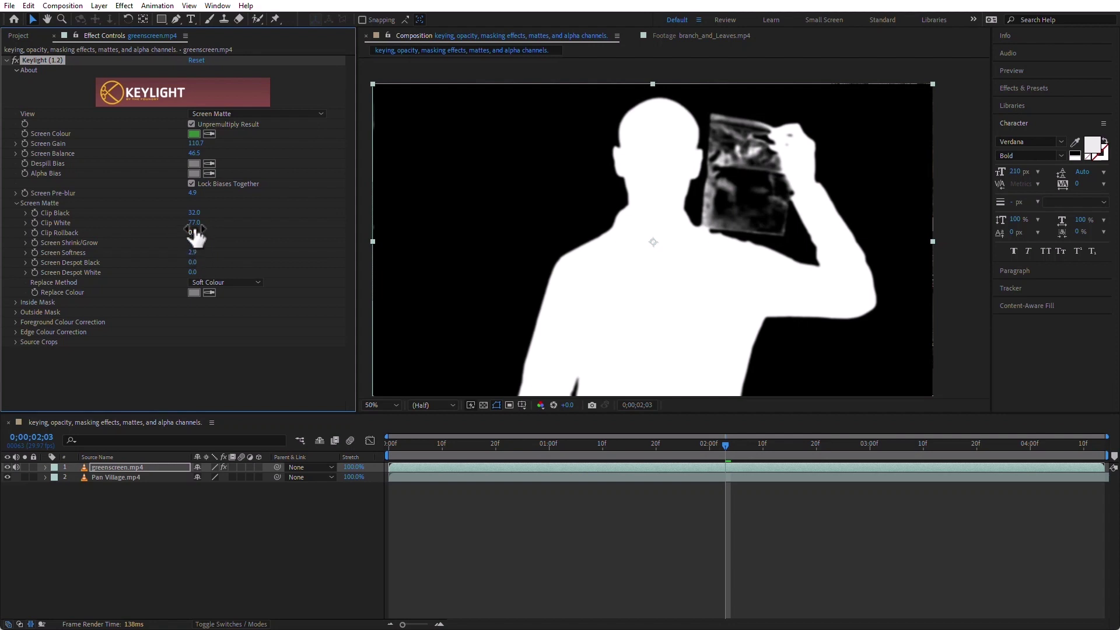
{"action": "left_click_drag", "start_coordinate": [198, 220], "coordinate": [187, 233]}
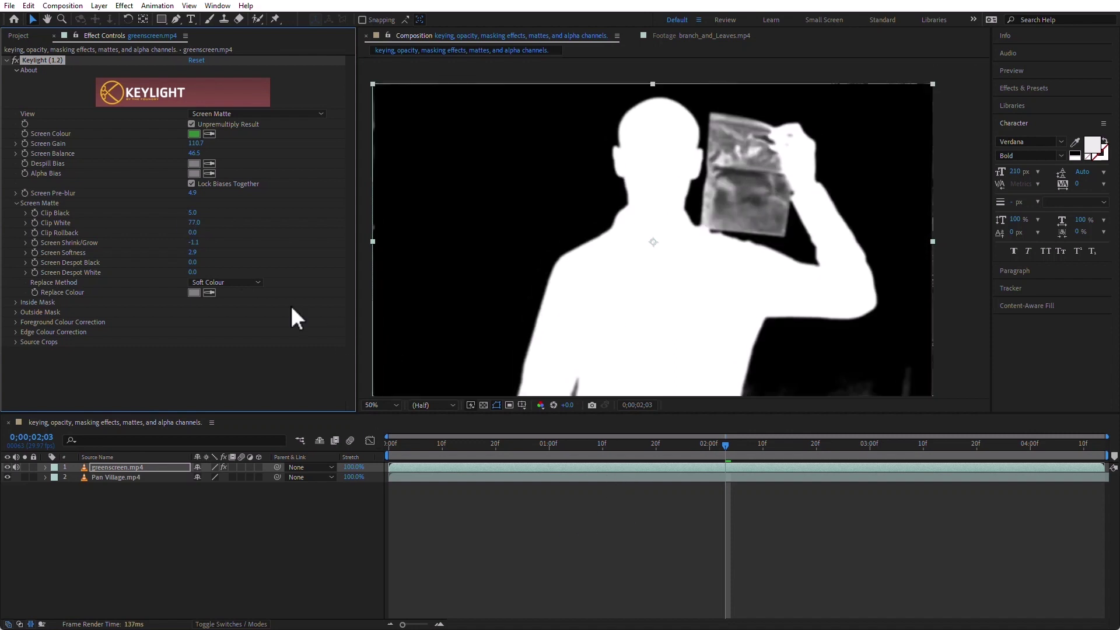
{"action": "left_click", "coordinate": [238, 115]}
{"action": "left_click", "coordinate": [261, 255]}
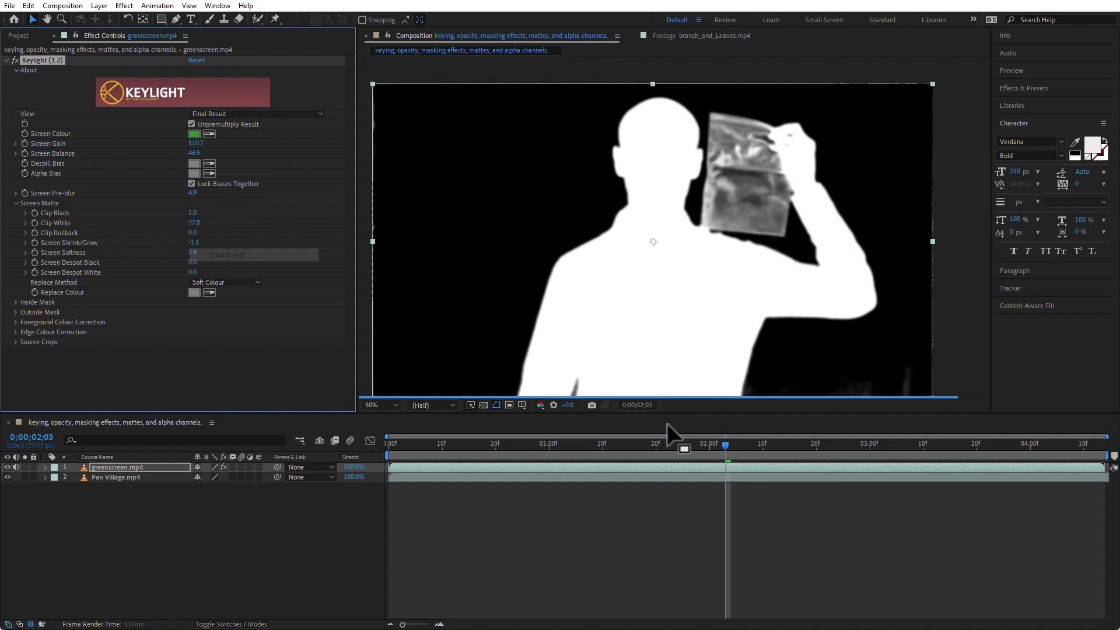
{"action": "left_click_drag", "start_coordinate": [725, 445], "coordinate": [870, 530]}
{"action": "key", "text": "space"}
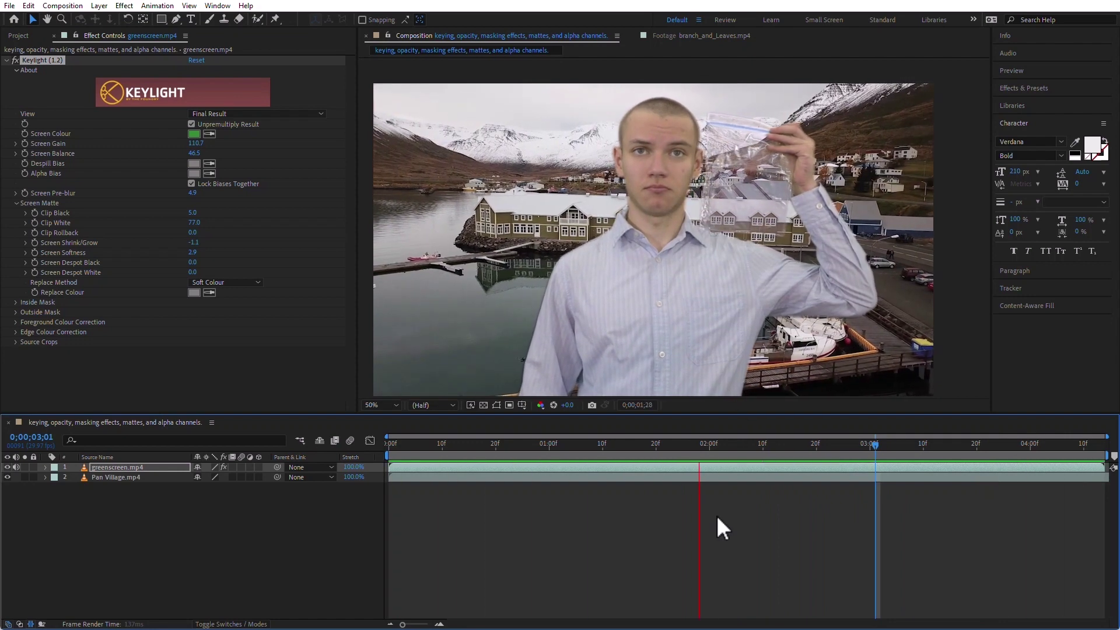
- Stop playback and show Keylight's Screen Matte view at 0;00;00;28 with greenscreen.mp4 selected
{"action": "key", "text": "space"}
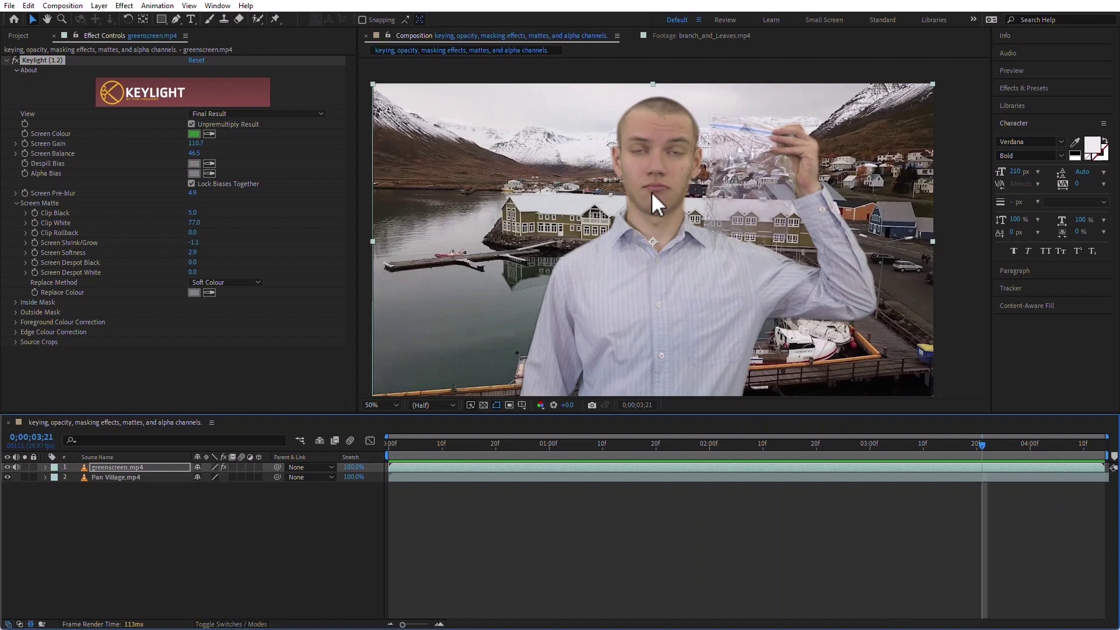
{"action": "left_click", "coordinate": [538, 443]}
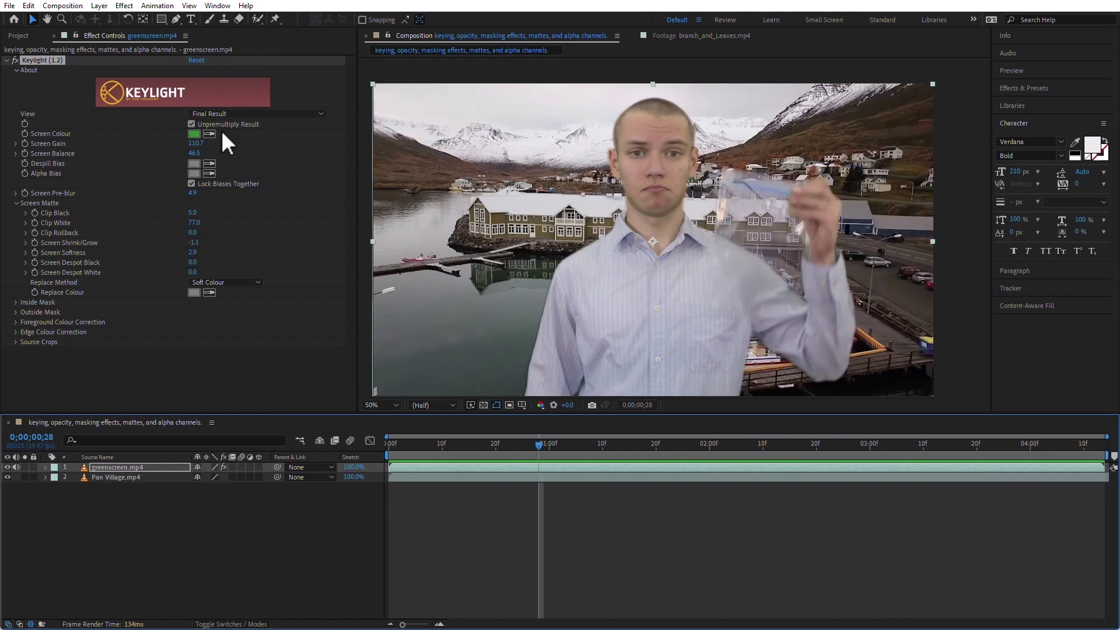
{"action": "left_click", "coordinate": [247, 112]}
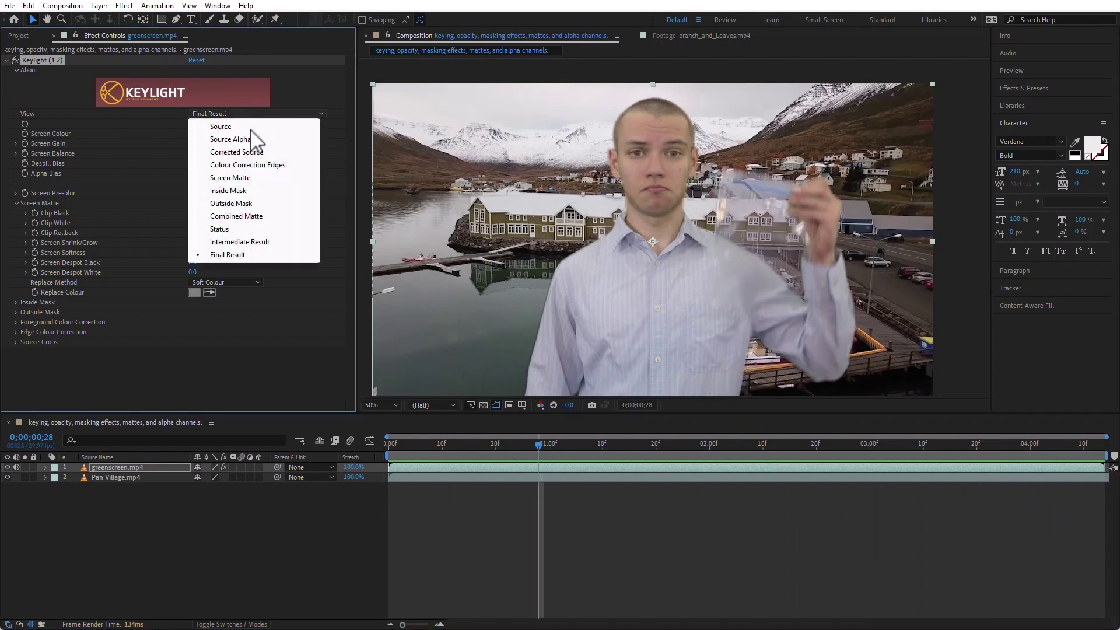
{"action": "left_click", "coordinate": [251, 177]}
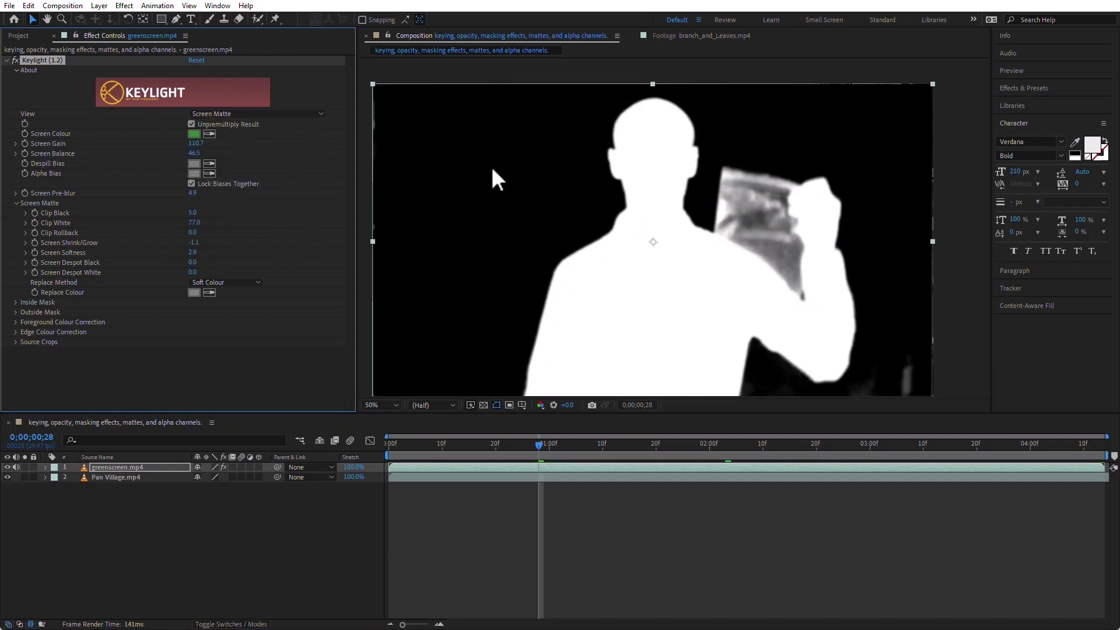
{"action": "left_click", "coordinate": [464, 563]}
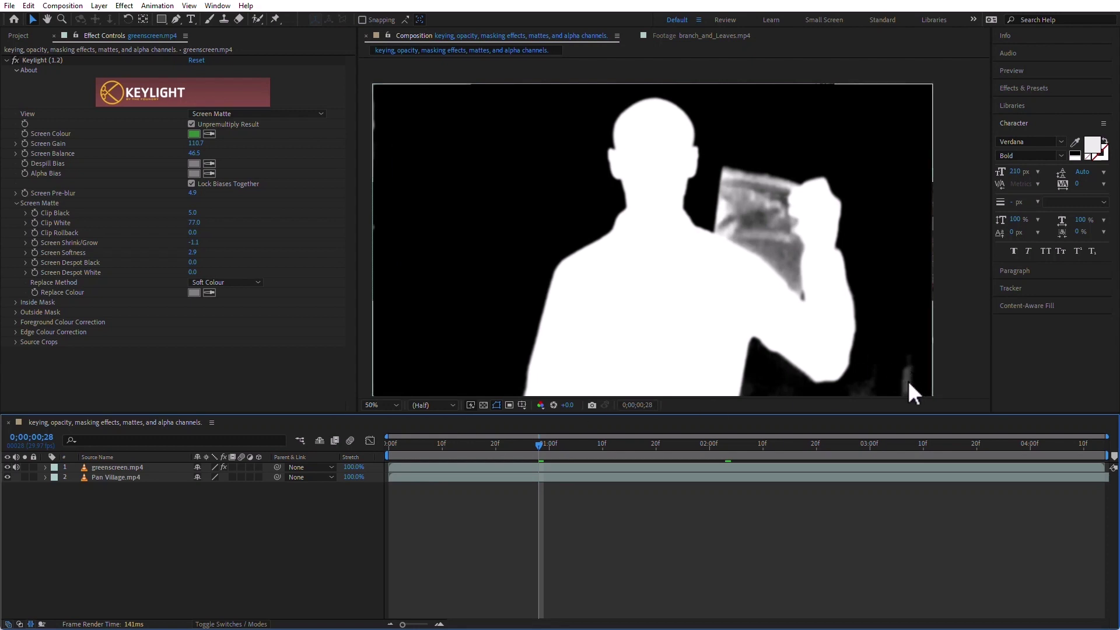
{"action": "left_click", "coordinate": [139, 467]}
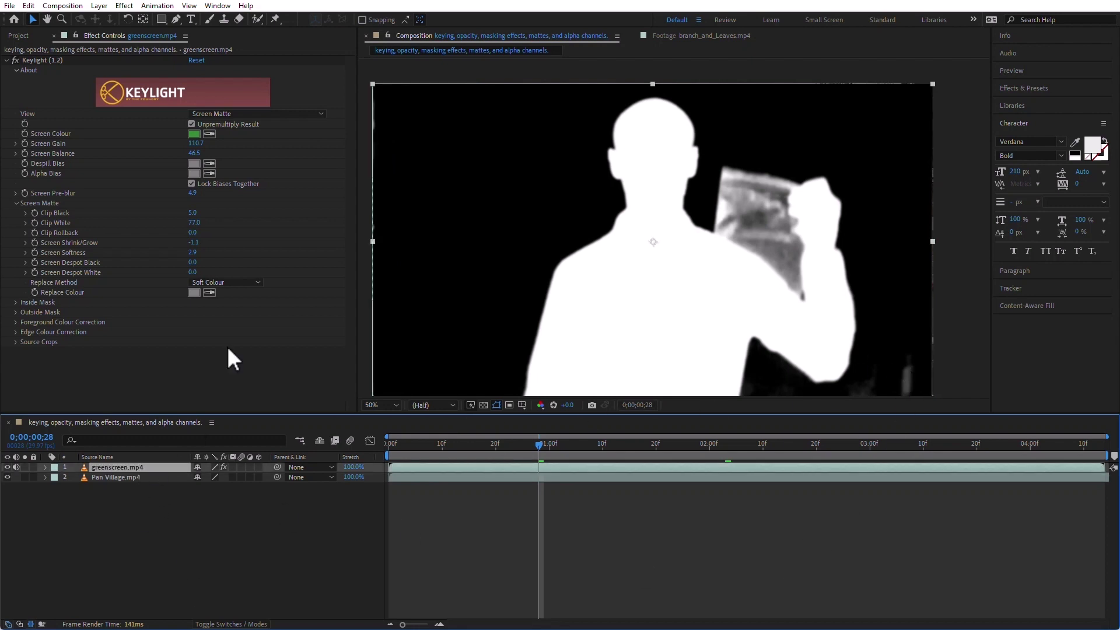
- Draw a closed freeform mask around the man and bag on greenscreen.mp4
{"action": "left_click", "coordinate": [177, 19]}
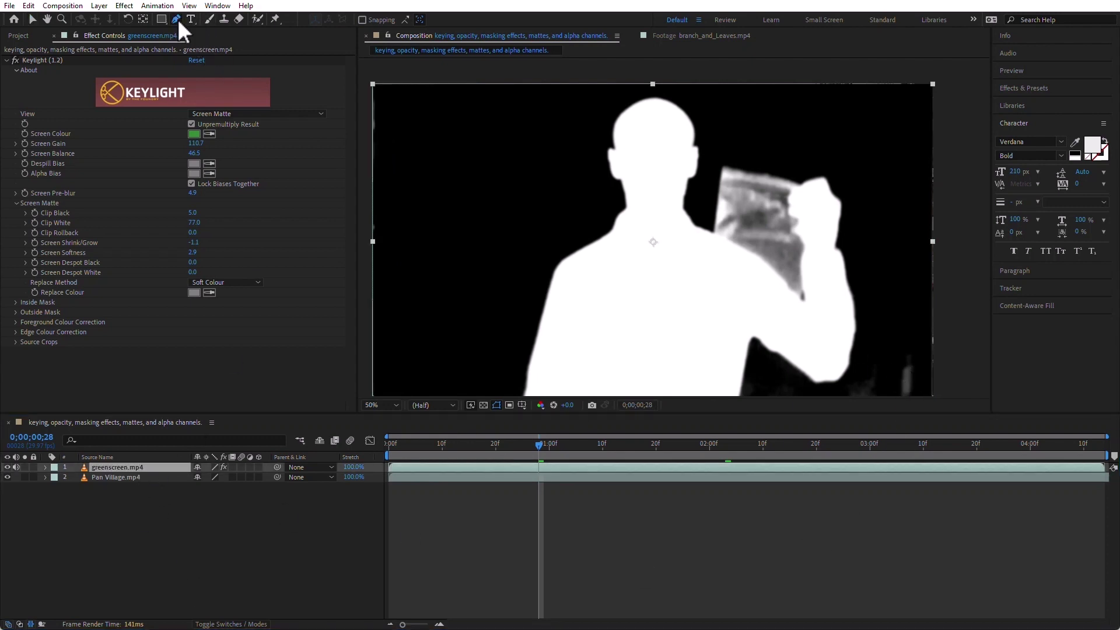
{"action": "left_click", "coordinate": [450, 390]}
{"action": "left_click_drag", "start_coordinate": [461, 234], "coordinate": [555, 86]}
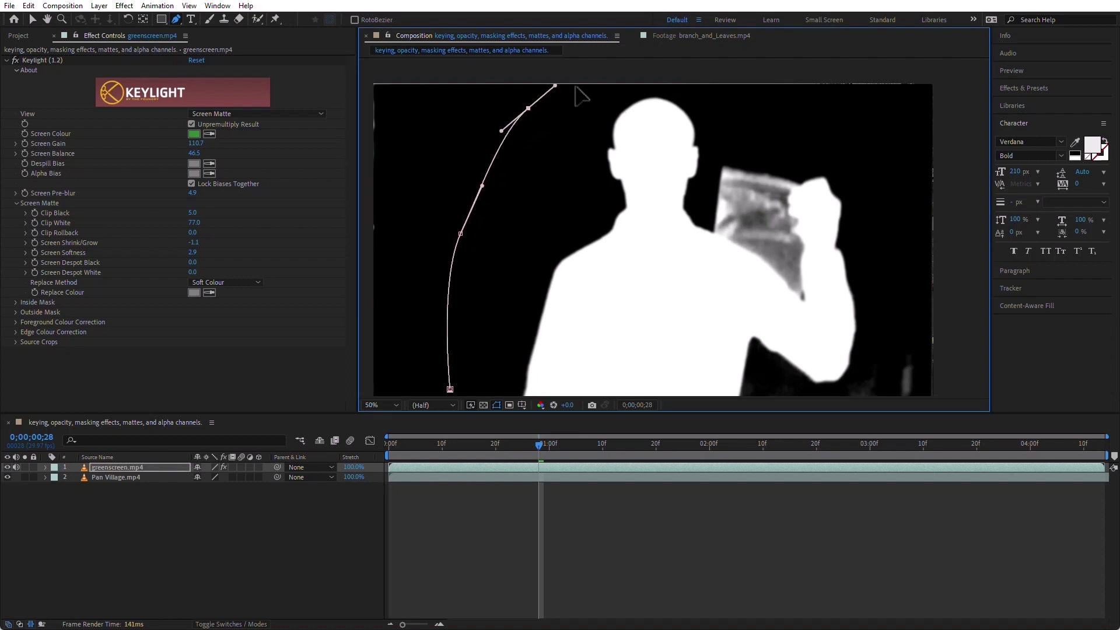
{"action": "left_click_drag", "start_coordinate": [703, 86], "coordinate": [751, 86]}
{"action": "left_click_drag", "start_coordinate": [891, 121], "coordinate": [908, 147]}
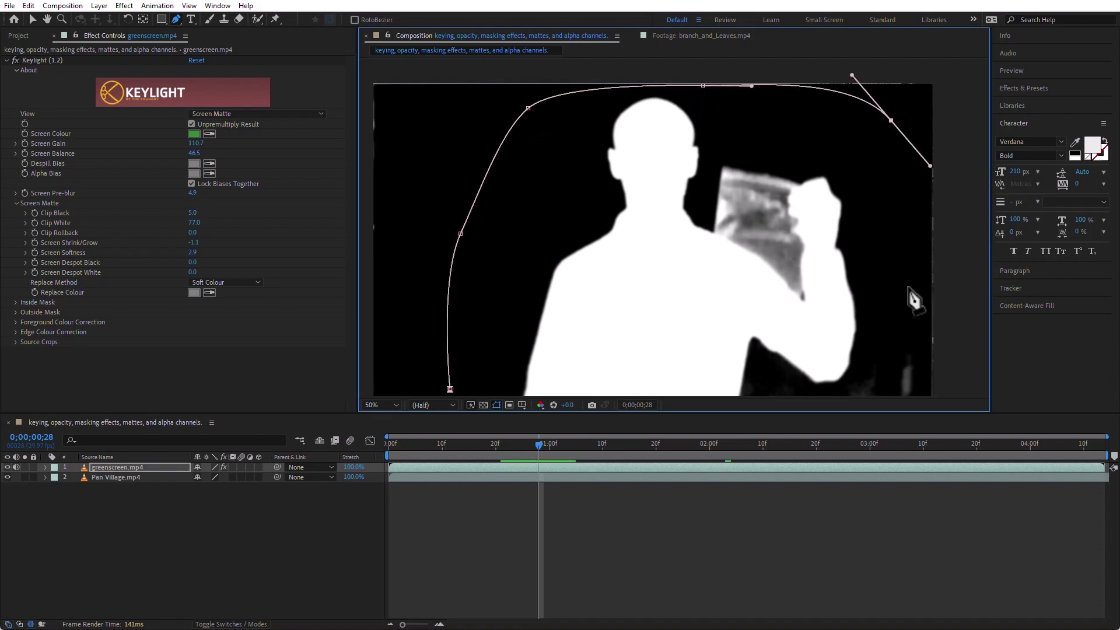
{"action": "left_click_drag", "start_coordinate": [903, 293], "coordinate": [897, 327]}
{"action": "left_click_drag", "start_coordinate": [879, 389], "coordinate": [873, 407]}
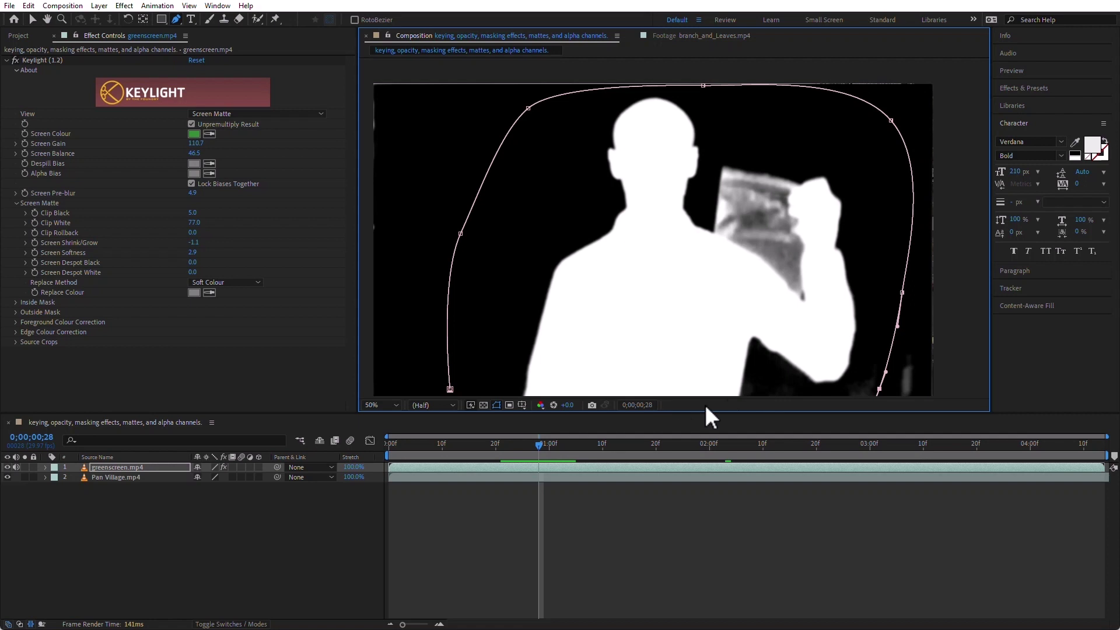
{"action": "left_click", "coordinate": [450, 389]}
- Pull the mask's bottom-right vertex down-left and switch Keylight's View to Final Result
{"action": "scroll", "coordinate": [450, 390], "scroll_direction": "down", "scroll_amount": 1}
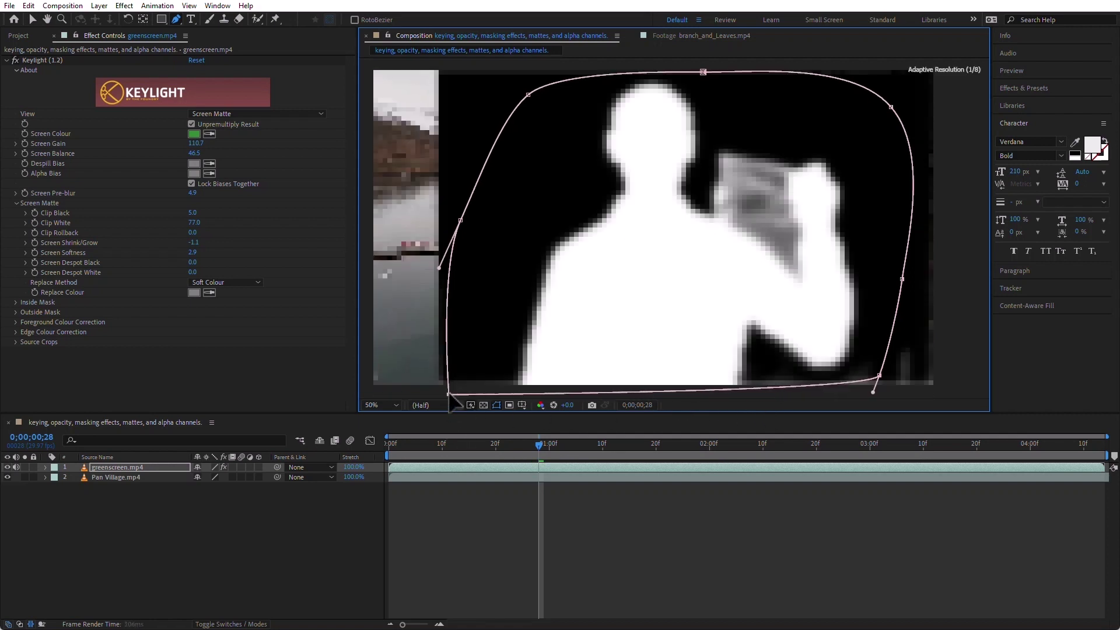
{"action": "left_click_drag", "start_coordinate": [874, 383], "coordinate": [861, 391]}
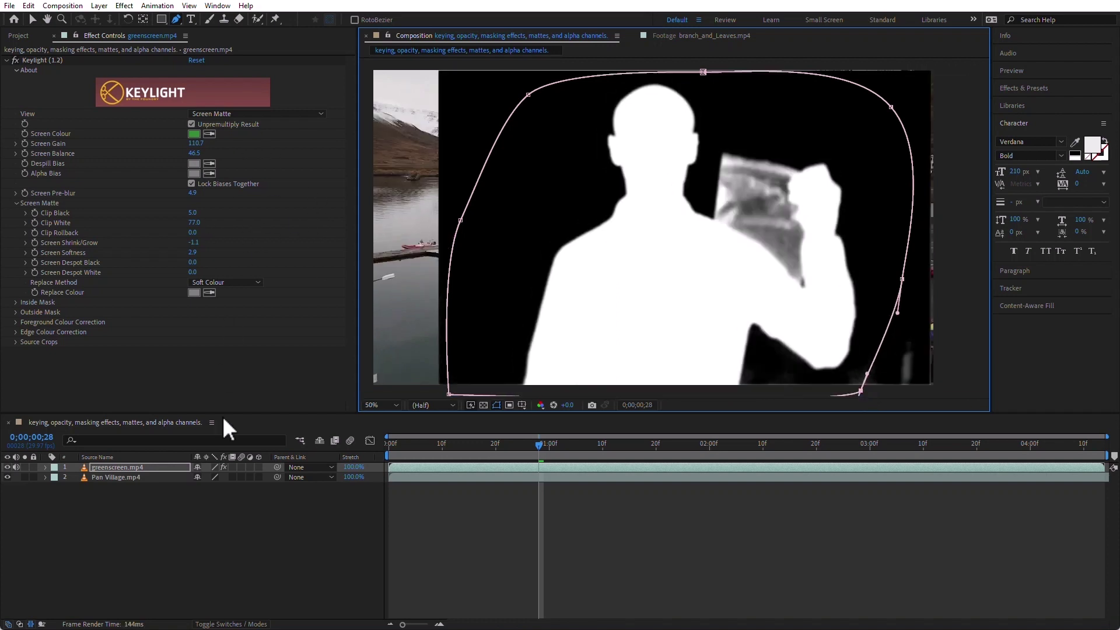
{"action": "left_click", "coordinate": [250, 114]}
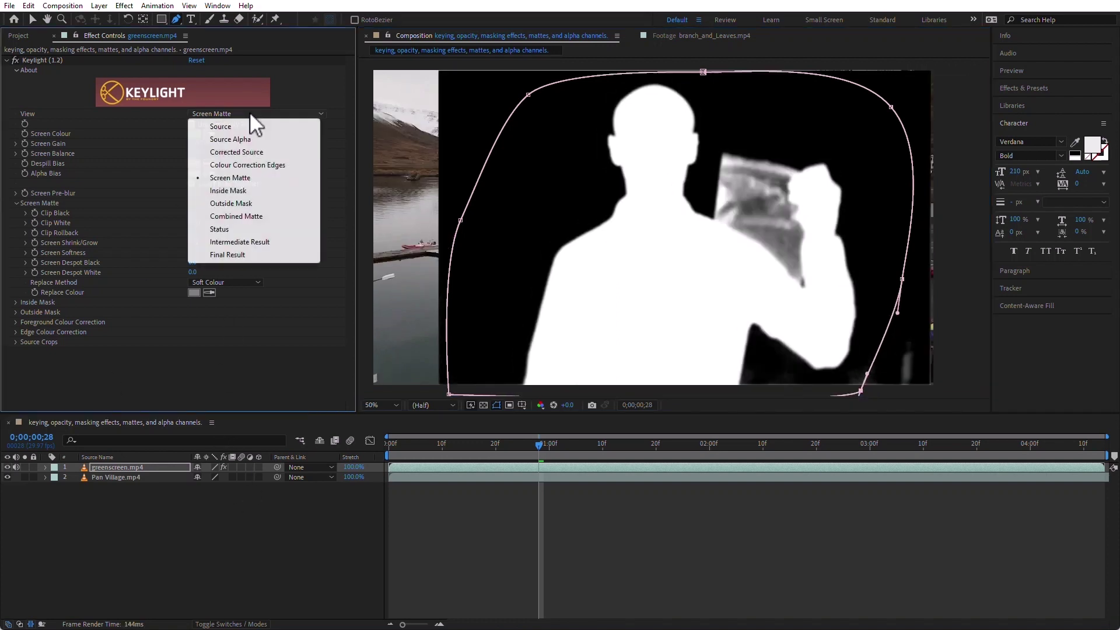
{"action": "left_click", "coordinate": [250, 254]}
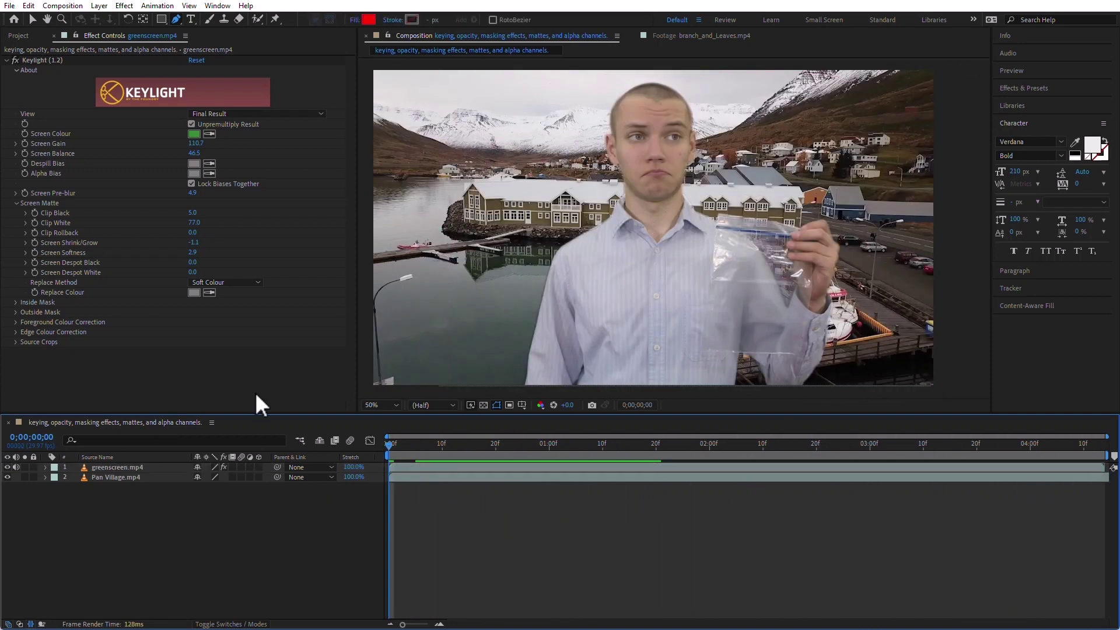
- Collapse Screen Matte and turn on Enable Colour Correction under Foreground Colour Correction
{"action": "left_click", "coordinate": [16, 203]}
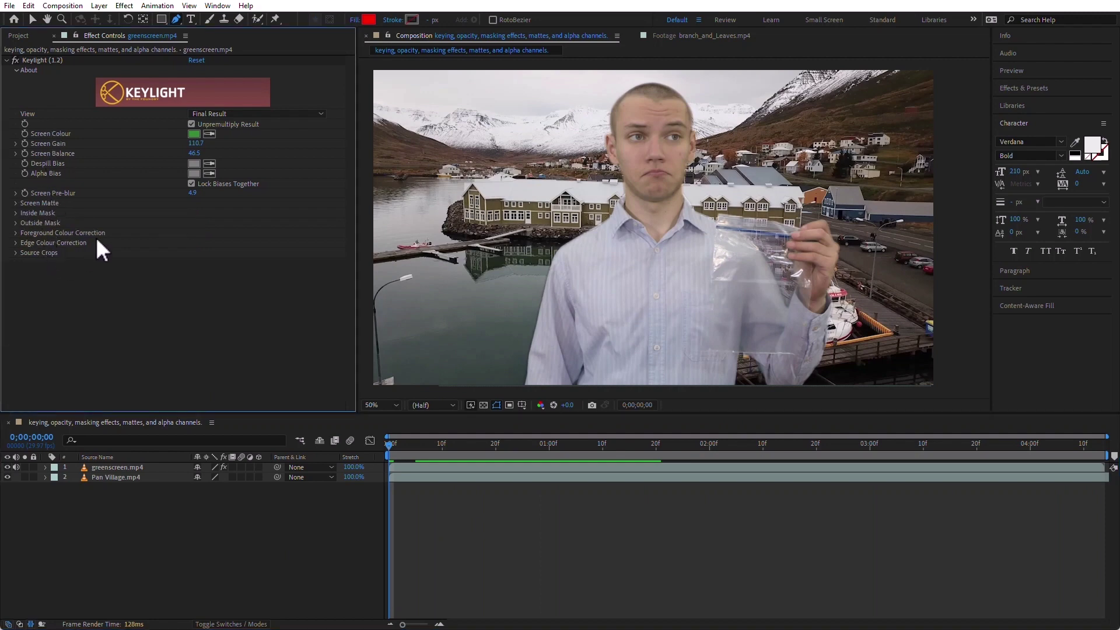
{"action": "left_click", "coordinate": [16, 233]}
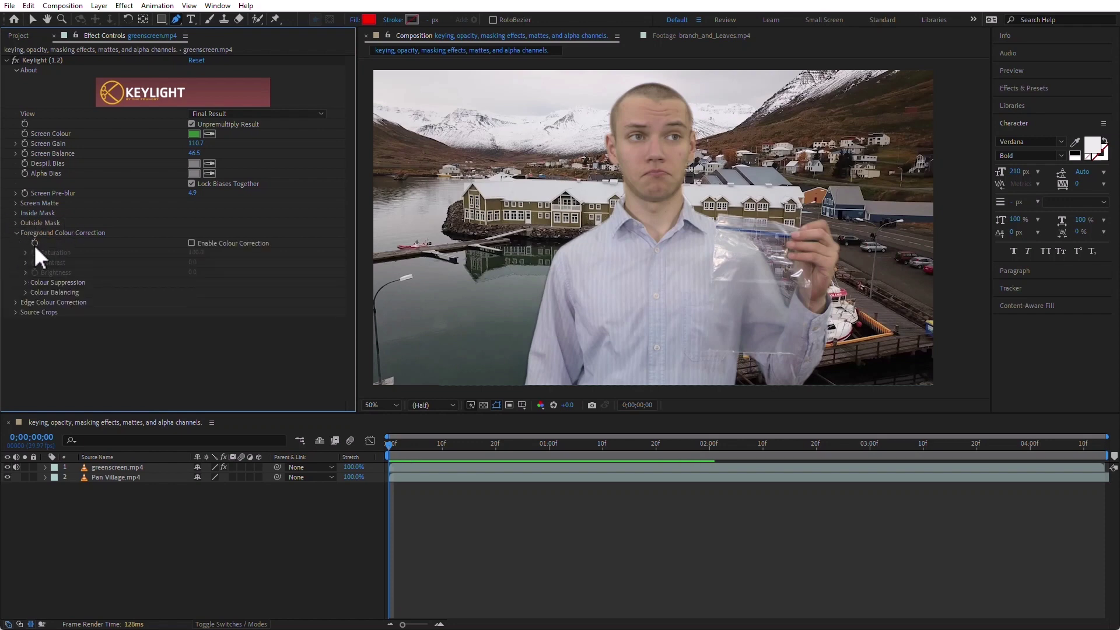
{"action": "left_click", "coordinate": [191, 241]}
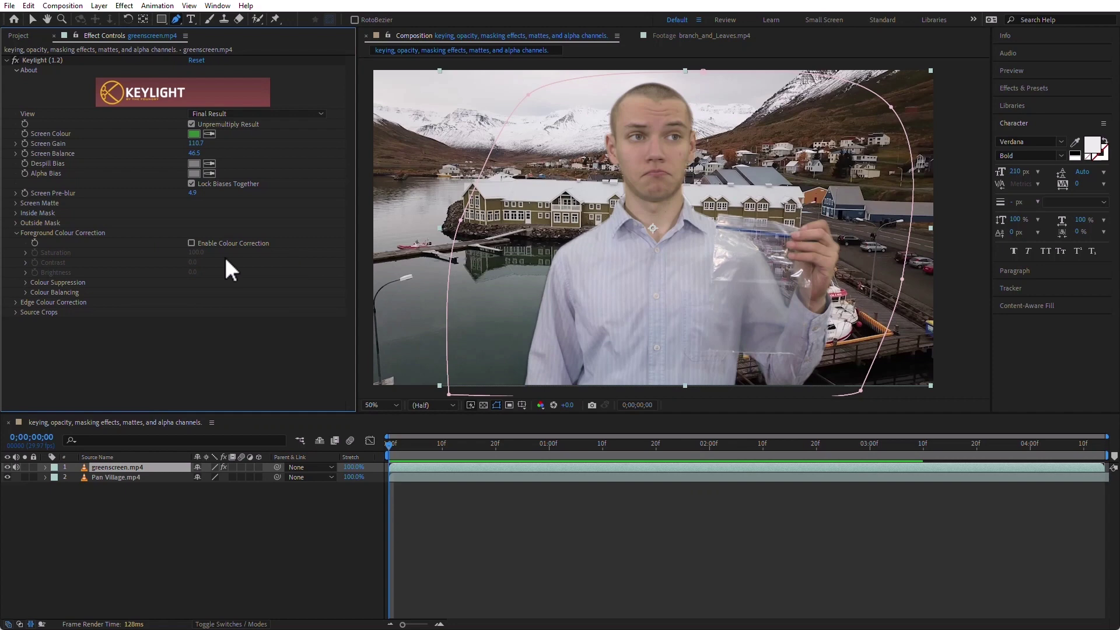
{"action": "left_click", "coordinate": [191, 243]}
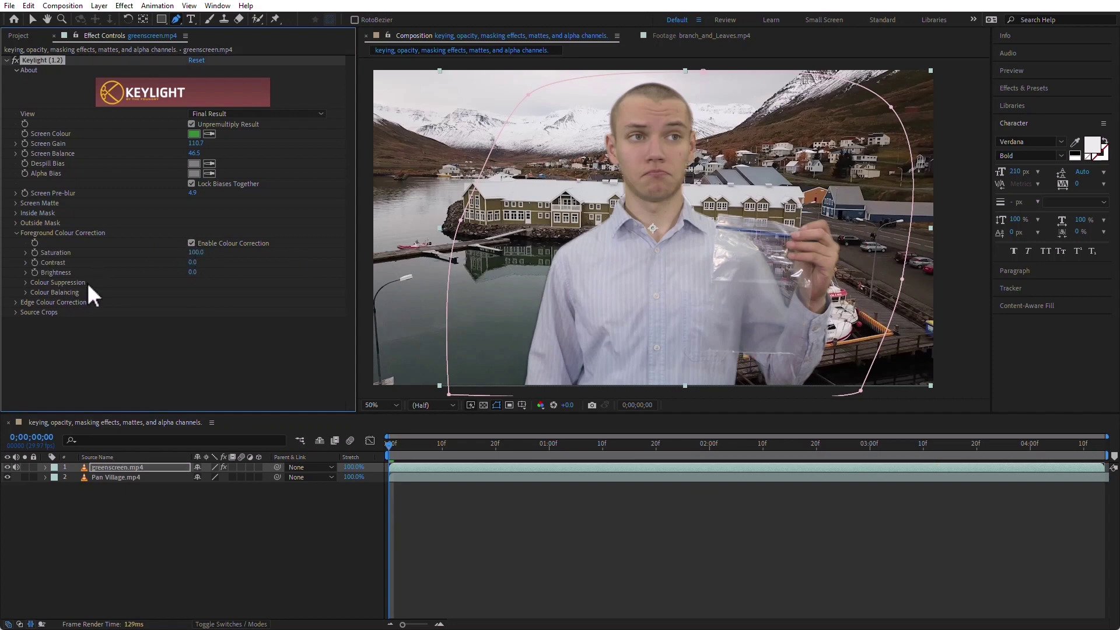
- Expand Colour Suppression and Colour Balancing and shift the Colour Balance Wheel toward purple
{"action": "left_click", "coordinate": [26, 283]}
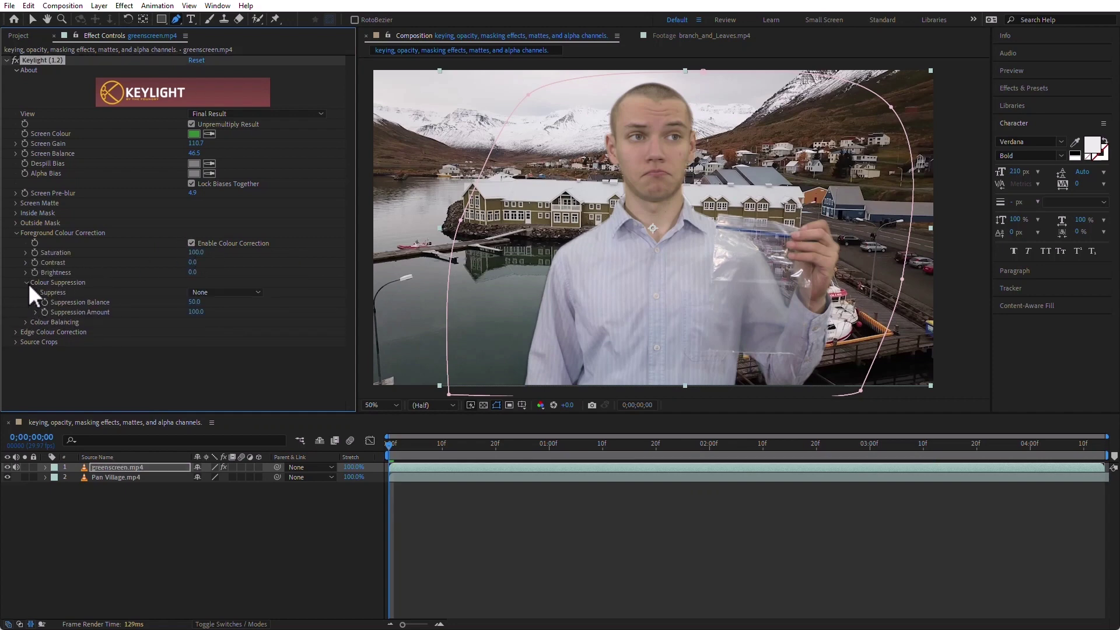
{"action": "left_click", "coordinate": [25, 322]}
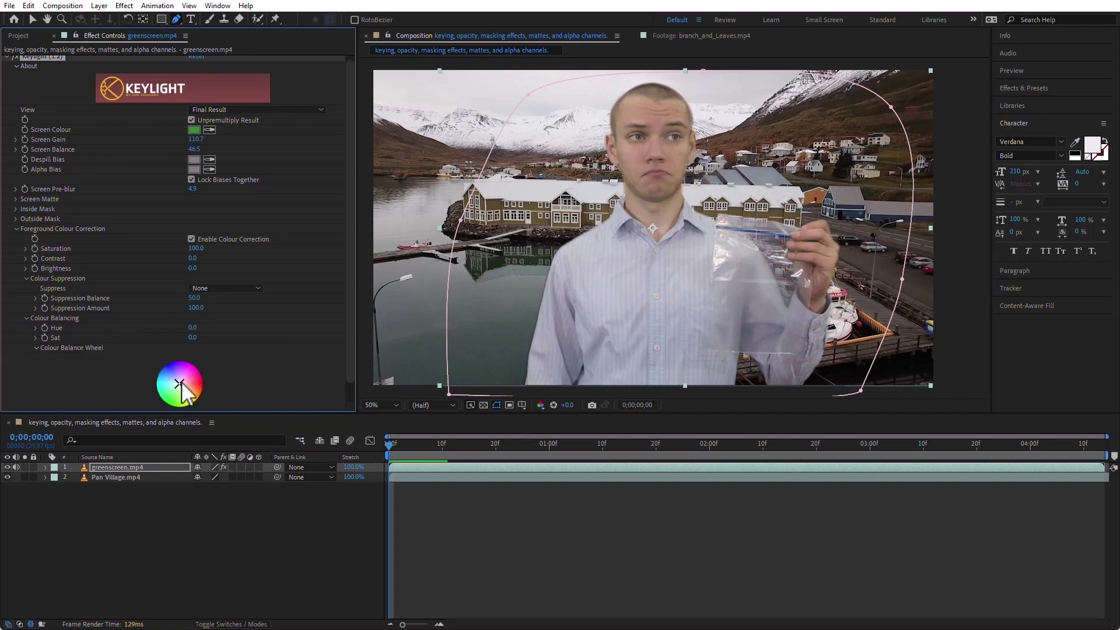
{"action": "left_click_drag", "start_coordinate": [180, 384], "coordinate": [178, 388]}
{"action": "left_click_drag", "start_coordinate": [176, 380], "coordinate": [181, 386]}
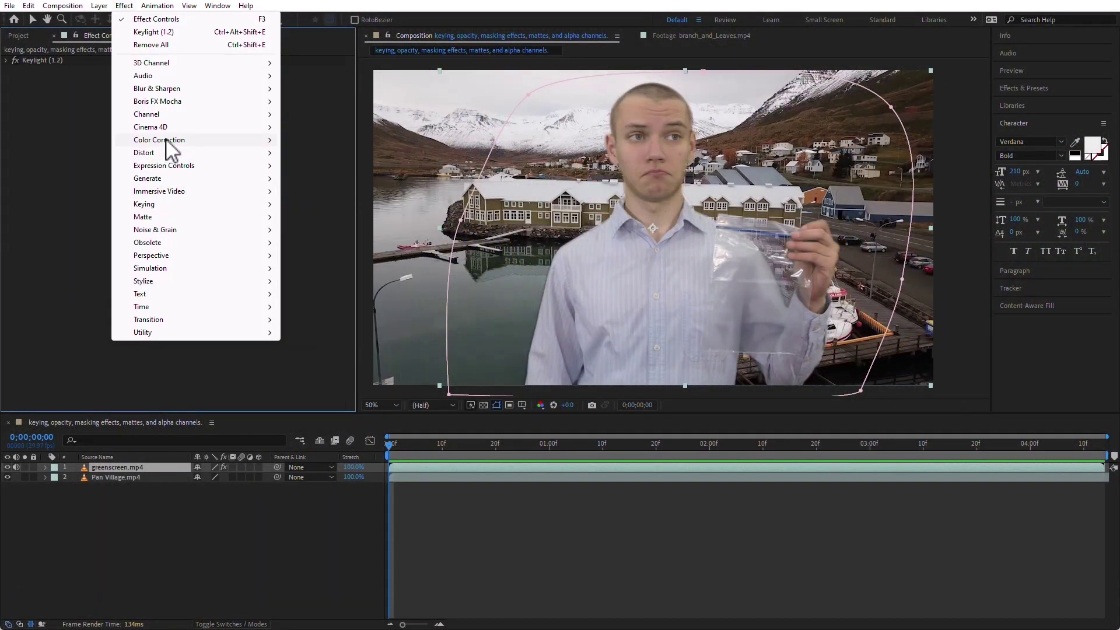
- Add Lumetri Color to greenscreen.mp4 and scrub its Basic Correction Temperature to 11.0
{"action": "mouse_move", "coordinate": [172, 142]}
{"action": "left_click", "coordinate": [324, 473]}
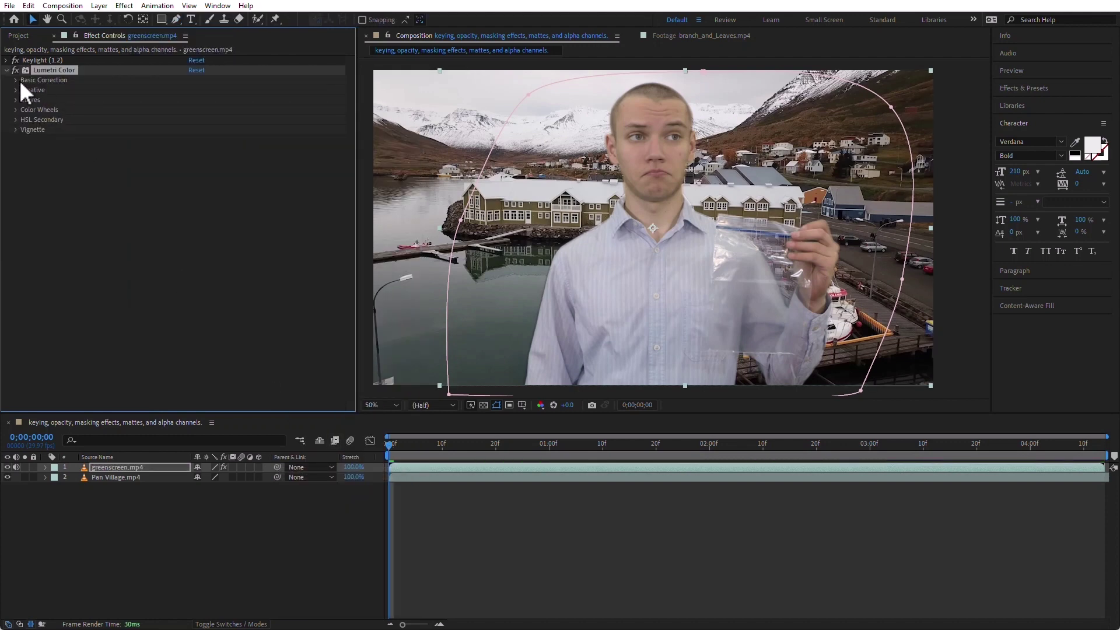
{"action": "left_click", "coordinate": [16, 80]}
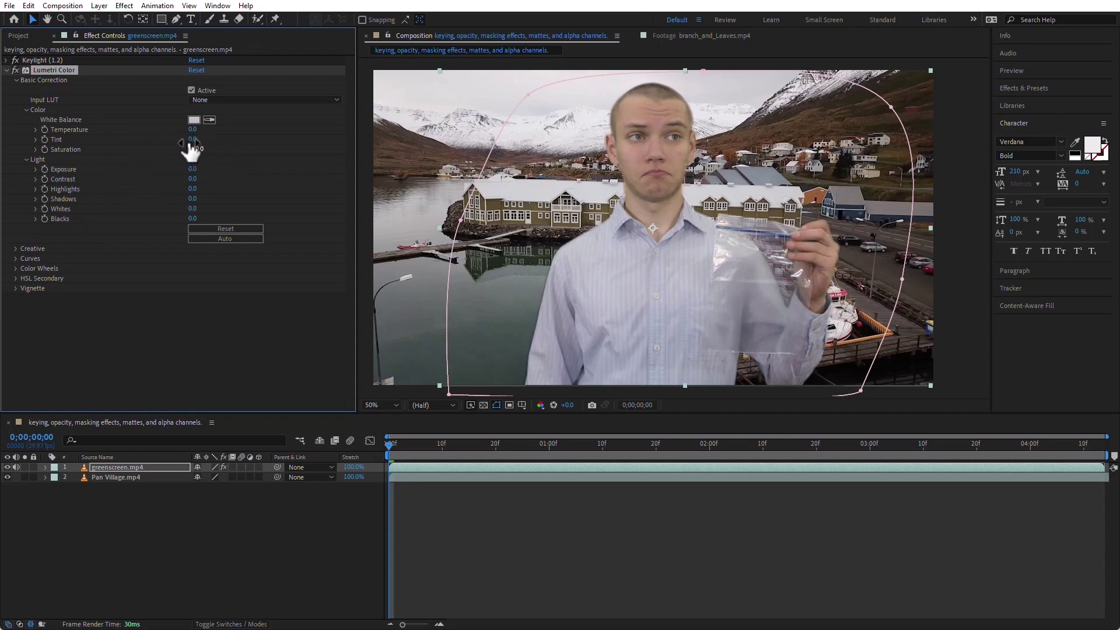
{"action": "mouse_move", "coordinate": [193, 130]}
{"action": "left_mouse_down"}
{"action": "mouse_move", "coordinate": [183, 128]}
{"action": "mouse_move", "coordinate": [199, 129]}
{"action": "left_mouse_up"}
{"action": "left_click", "coordinate": [16, 80]}
{"action": "left_click", "coordinate": [53, 60]}
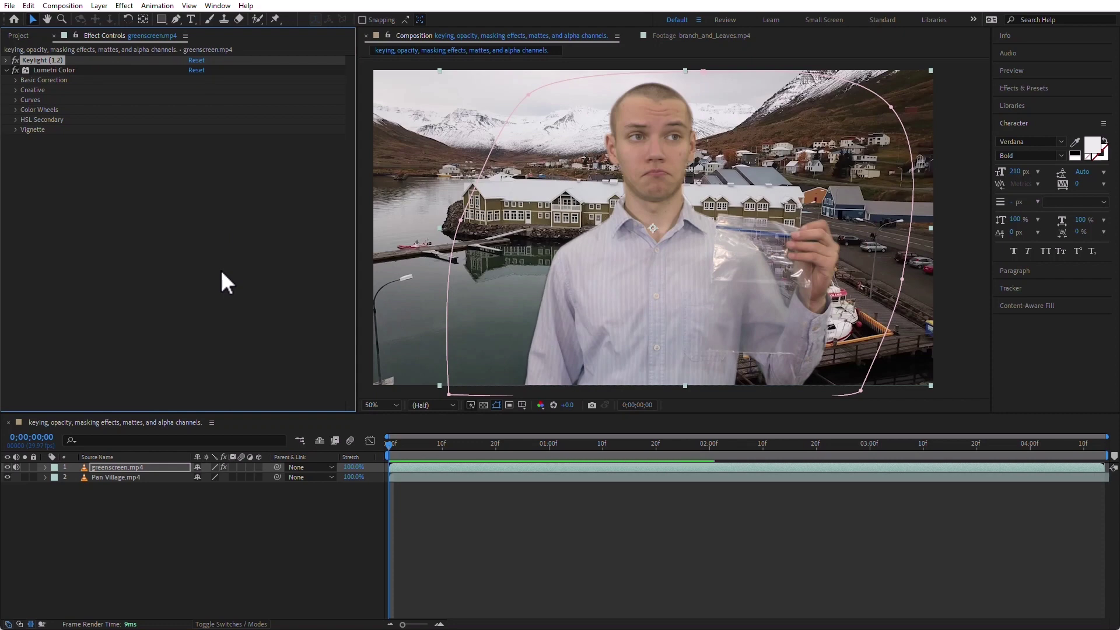
{"action": "left_click", "coordinate": [212, 534]}
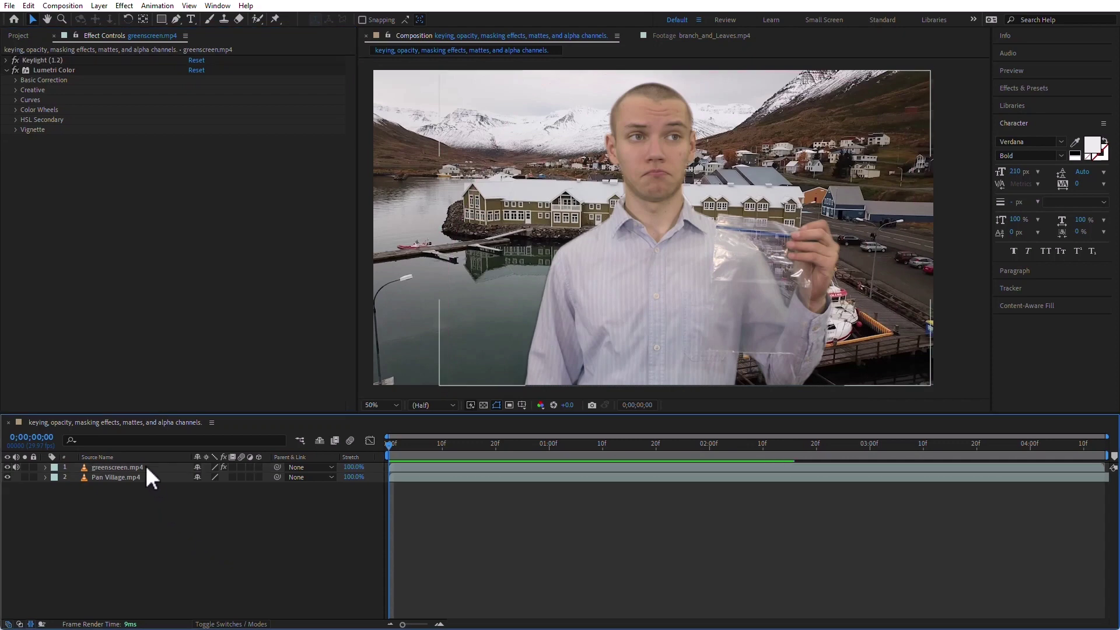
{"action": "left_click", "coordinate": [16, 60]}
{"action": "left_click", "coordinate": [15, 60]}
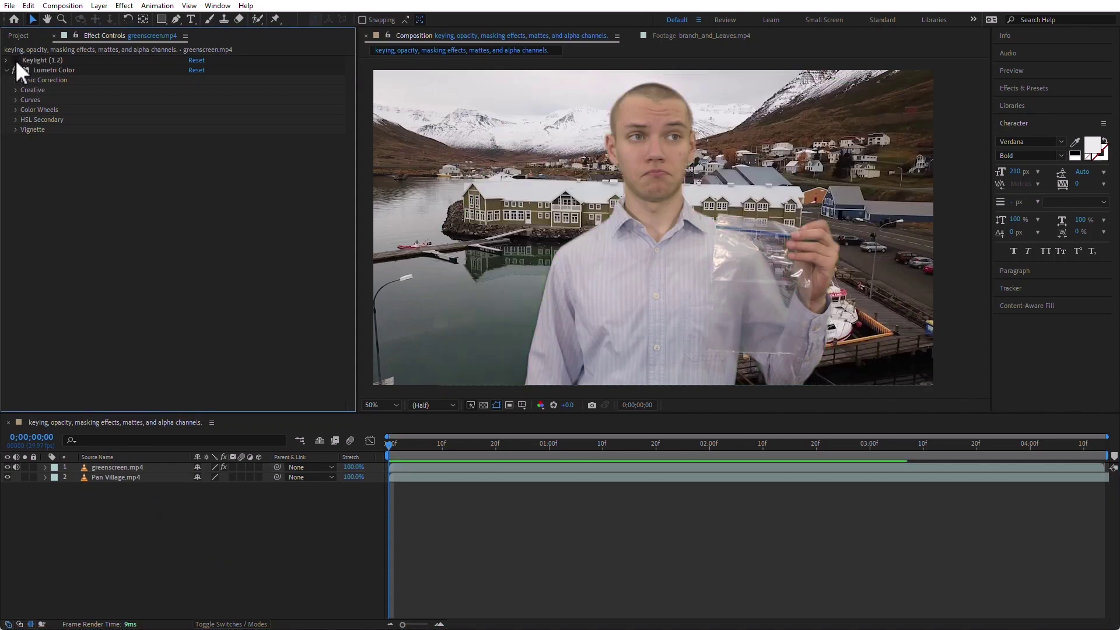
{"action": "left_click", "coordinate": [15, 59]}
{"action": "left_click", "coordinate": [14, 59]}
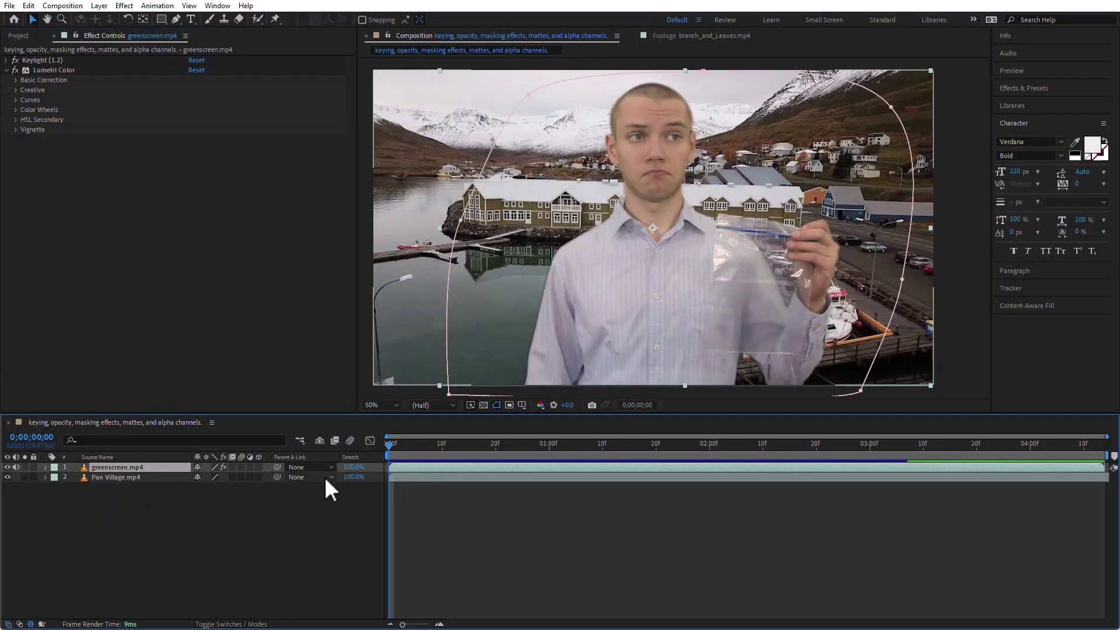
- Delete greenscreen.mp4 and draw a red eight-point star with the Star Tool
{"action": "key", "text": "Delete"}
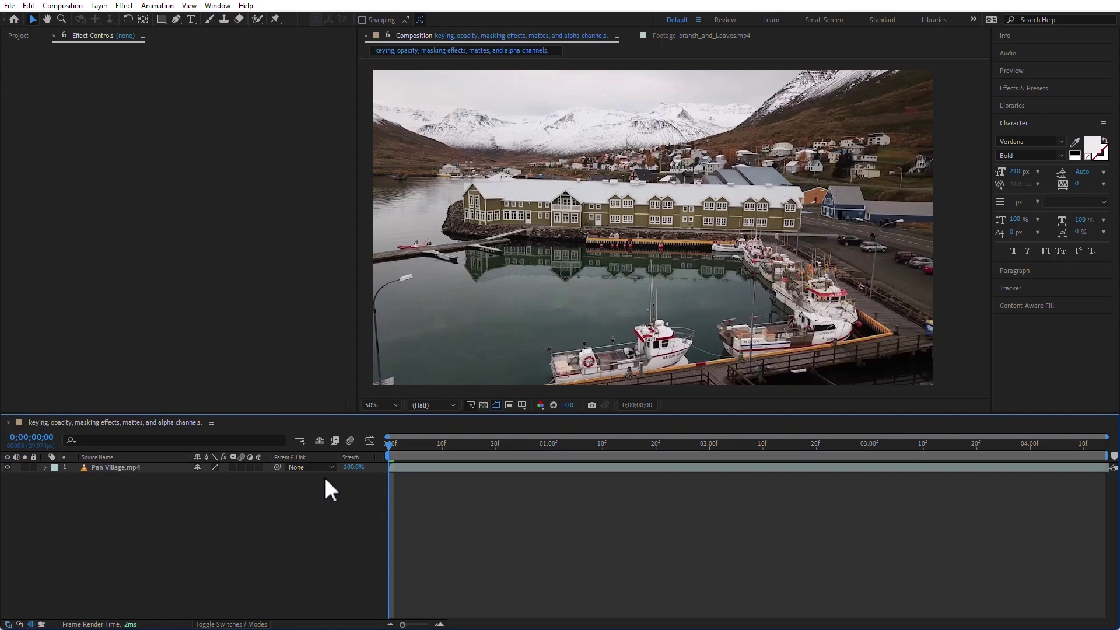
{"action": "left_click", "coordinate": [163, 19]}
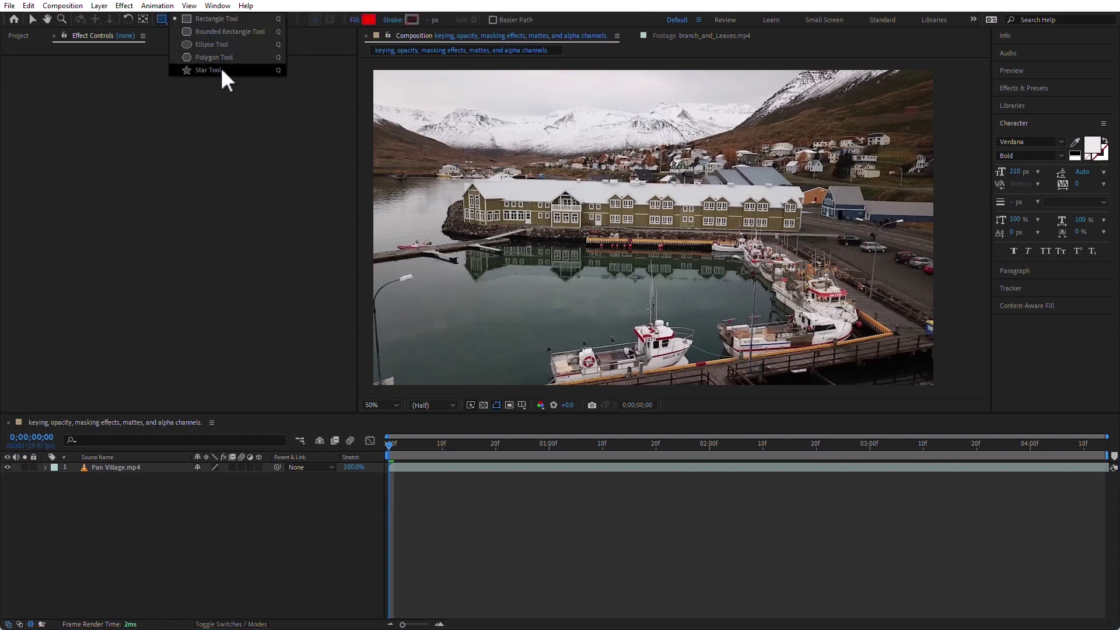
{"action": "left_click", "coordinate": [220, 70]}
{"action": "left_click_drag", "start_coordinate": [637, 208], "coordinate": [739, 288]}
{"action": "key", "text": "Up"}
{"action": "key", "text": "Up"}
{"action": "key", "text": "Up"}
{"action": "key", "text": "Up"}
{"action": "key", "text": "Up"}
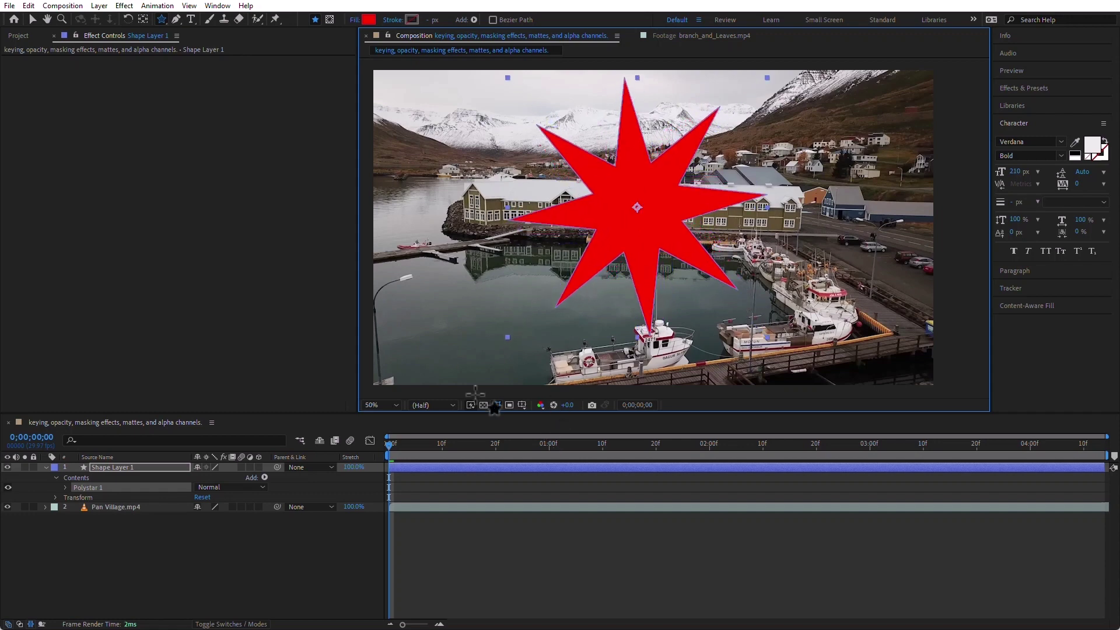
- Hide Pan Village.mp4 and turn on the transparency grid
{"action": "left_click", "coordinate": [121, 465]}
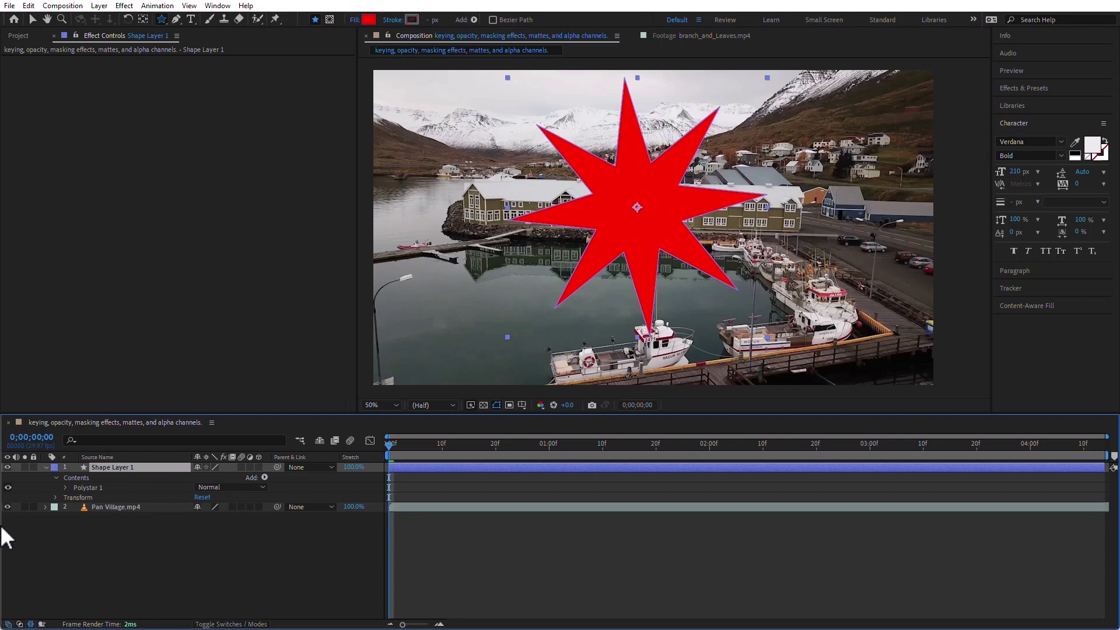
{"action": "key", "text": "ctrl+alt+shift+v"}
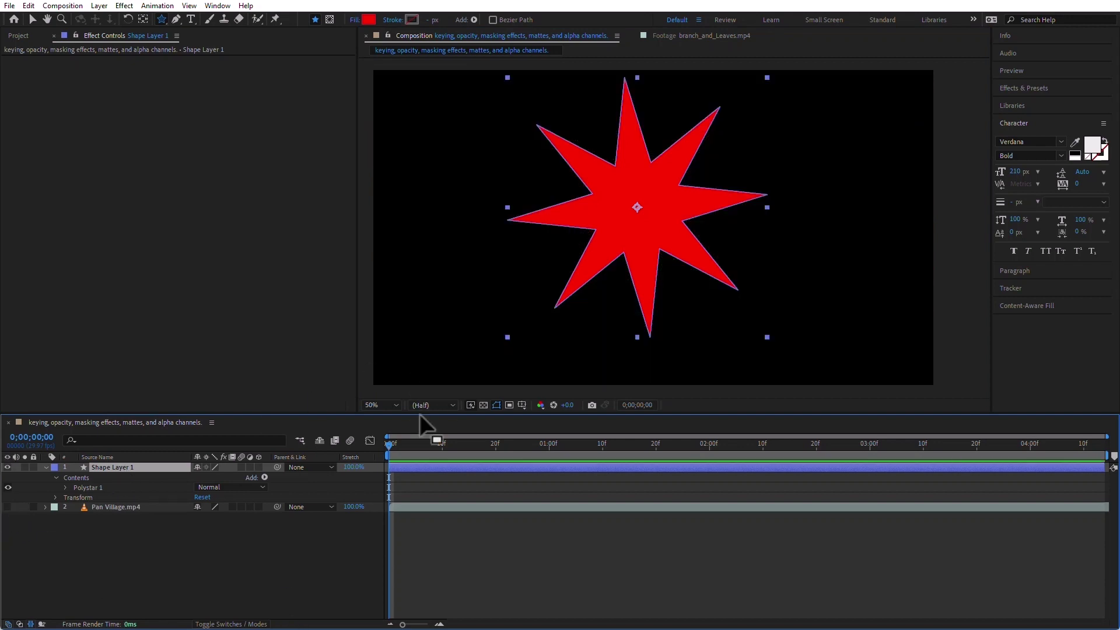
{"action": "left_click", "coordinate": [484, 405]}
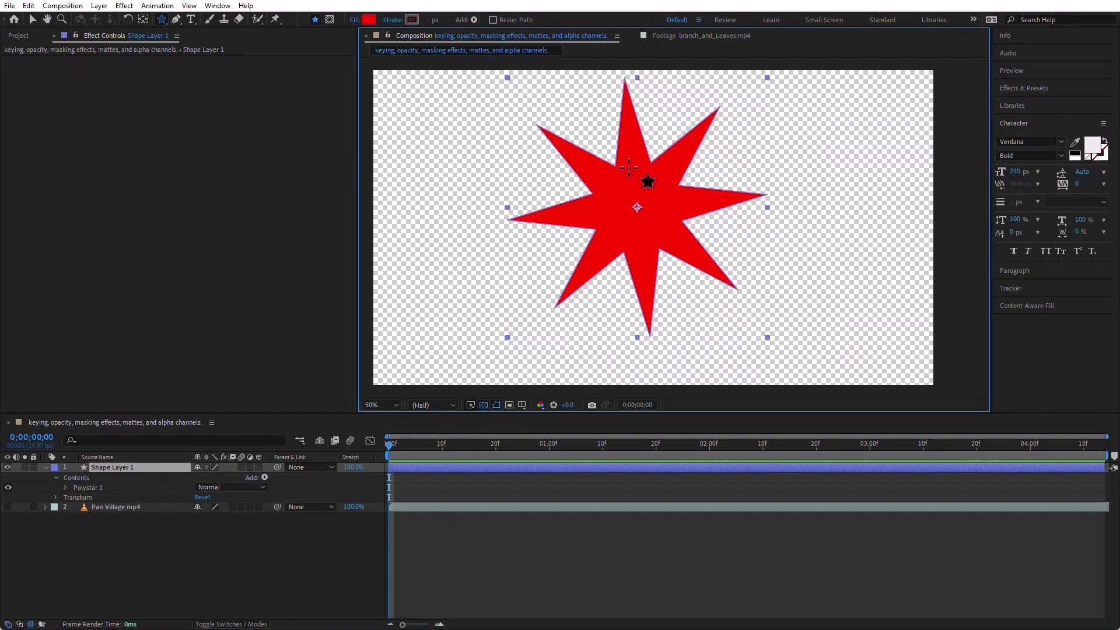
- Nudge the star, then set Pan Village.mp4's Track Matte to 1. Shape Layer 1
{"action": "left_click", "coordinate": [32, 19]}
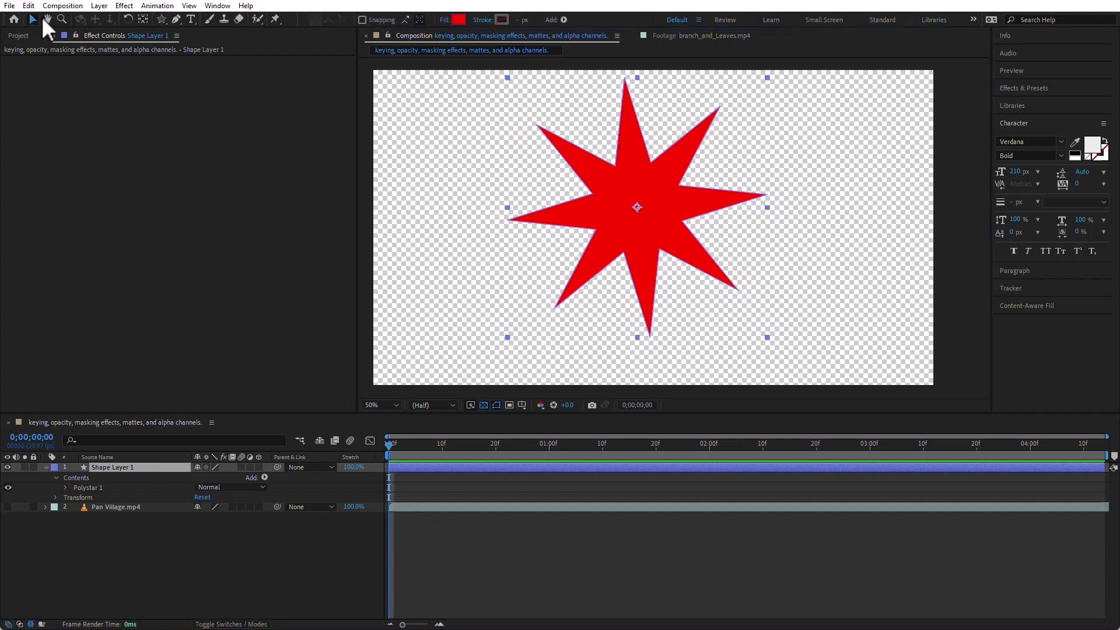
{"action": "mouse_move", "coordinate": [619, 184]}
{"action": "left_mouse_down"}
{"action": "mouse_move", "coordinate": [790, 193]}
{"action": "mouse_move", "coordinate": [620, 192]}
{"action": "left_mouse_up"}
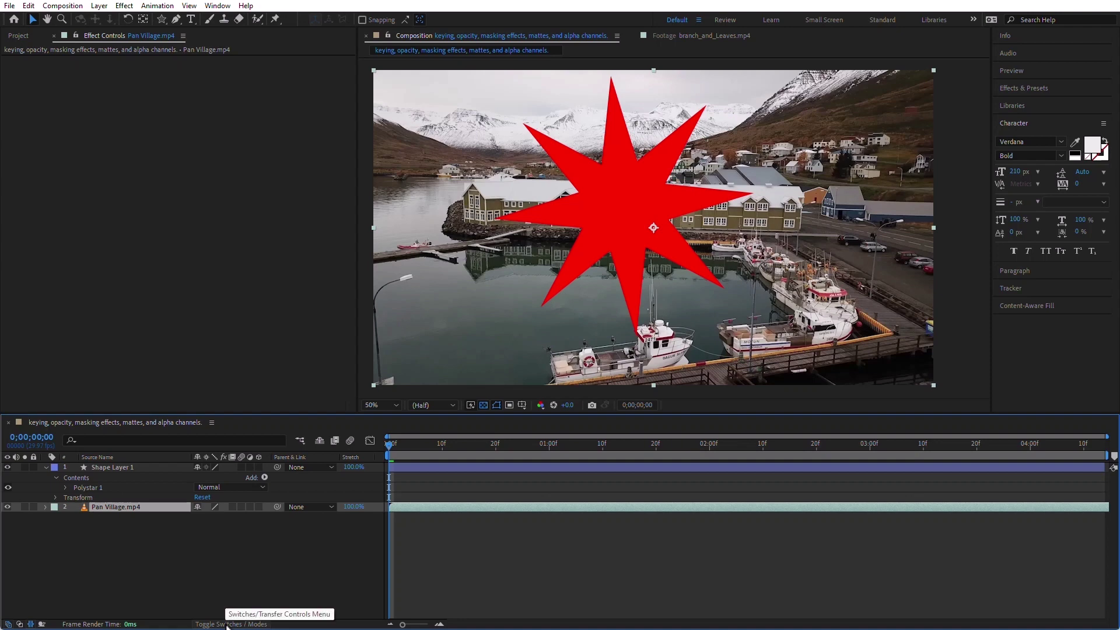
{"action": "left_click", "coordinate": [227, 624]}
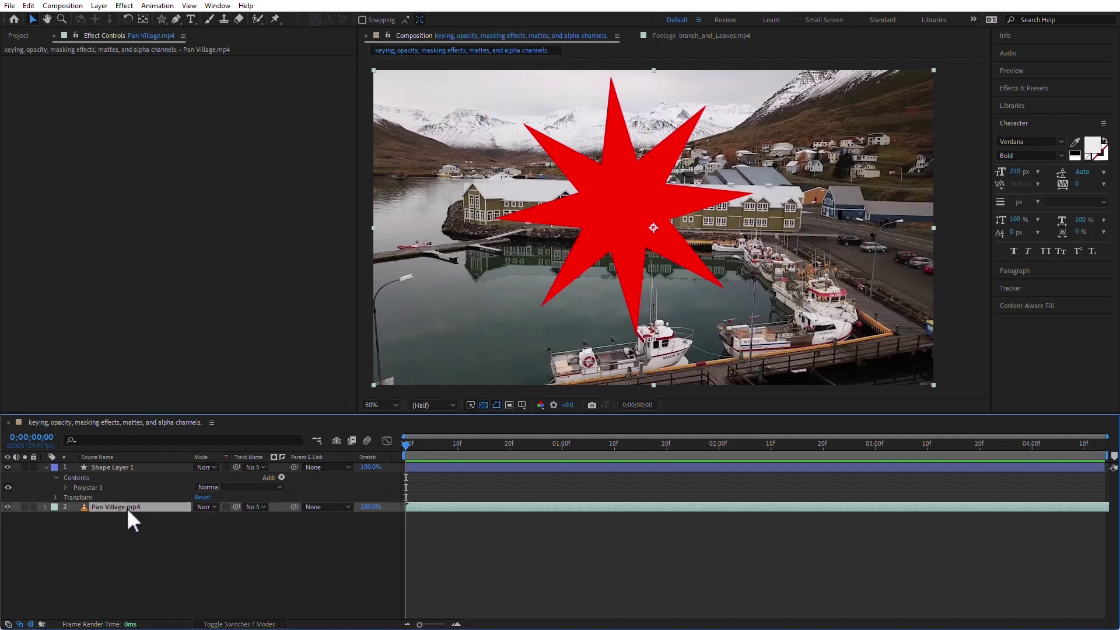
{"action": "left_click", "coordinate": [258, 506]}
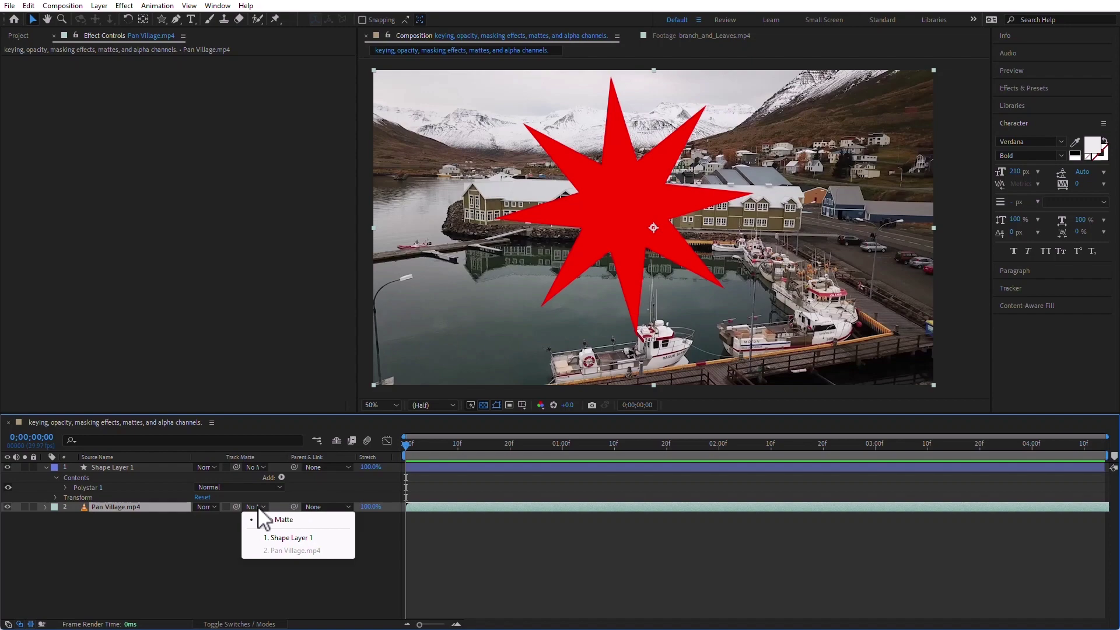
{"action": "left_click", "coordinate": [298, 538]}
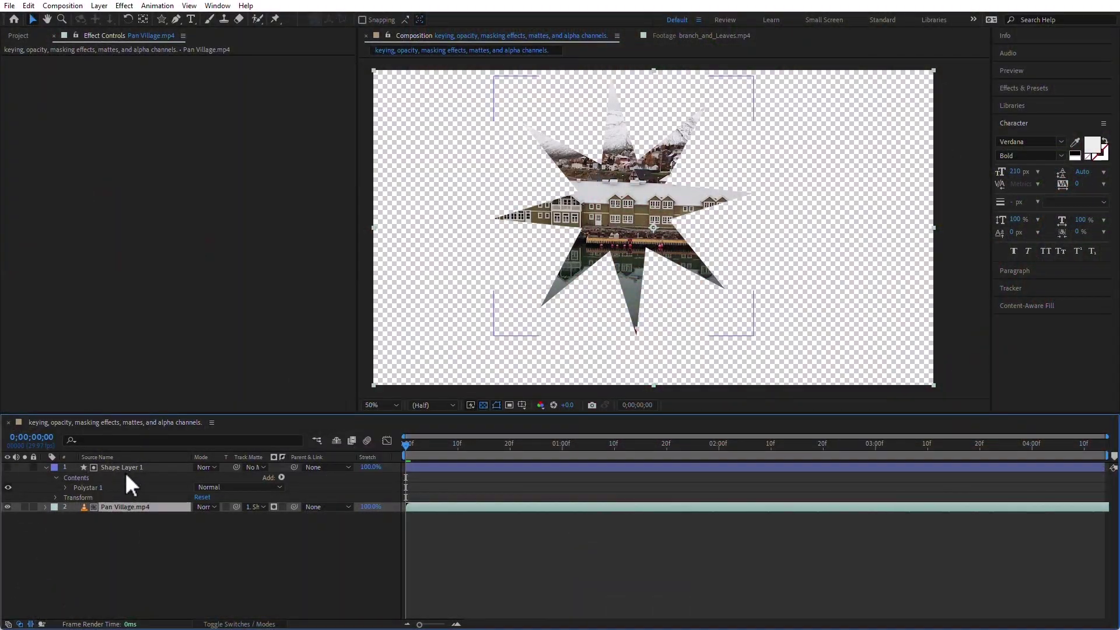
- Delete Shape Layer 1 and duplicate Pan Village.mp4 with Ctrl+D
{"action": "left_click", "coordinate": [129, 467]}
{"action": "key", "text": "Delete"}
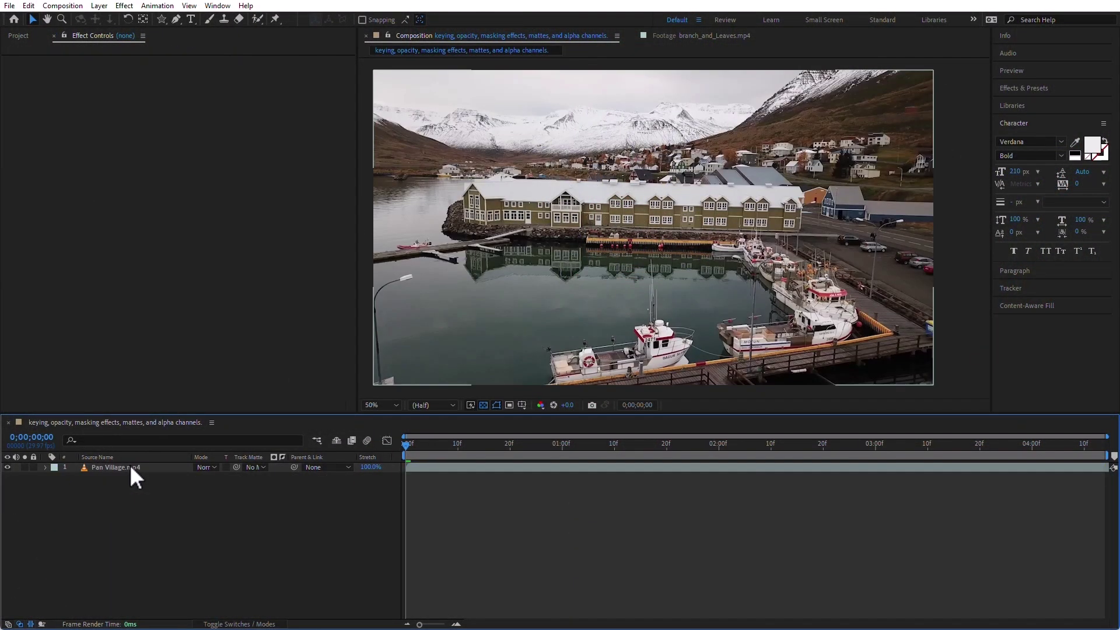
{"action": "left_click", "coordinate": [111, 467]}
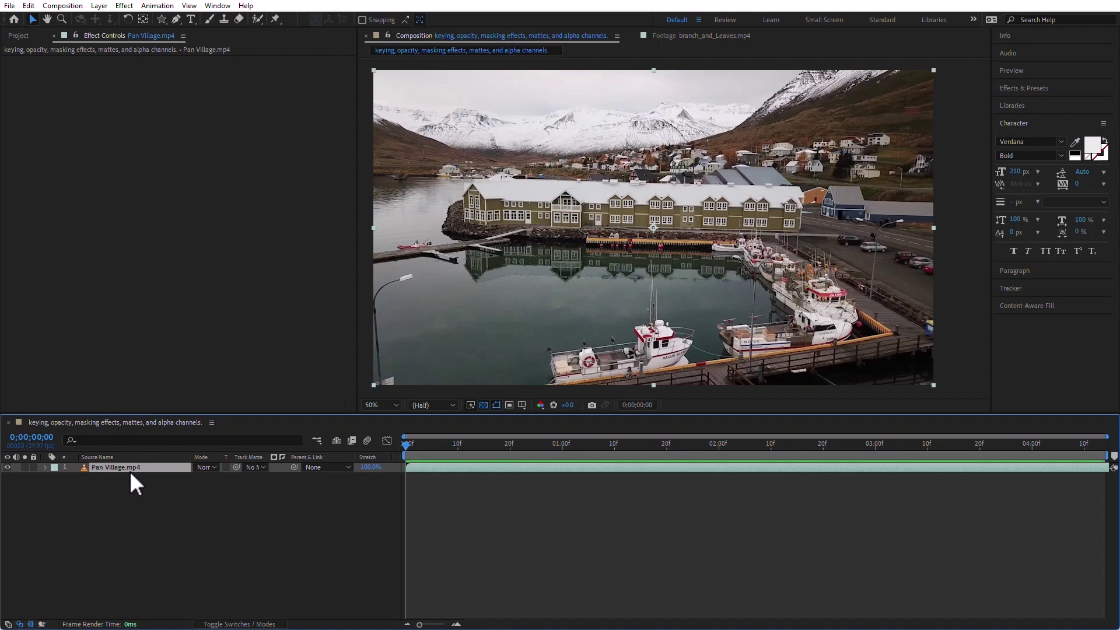
{"action": "key", "text": "ctrl+d"}
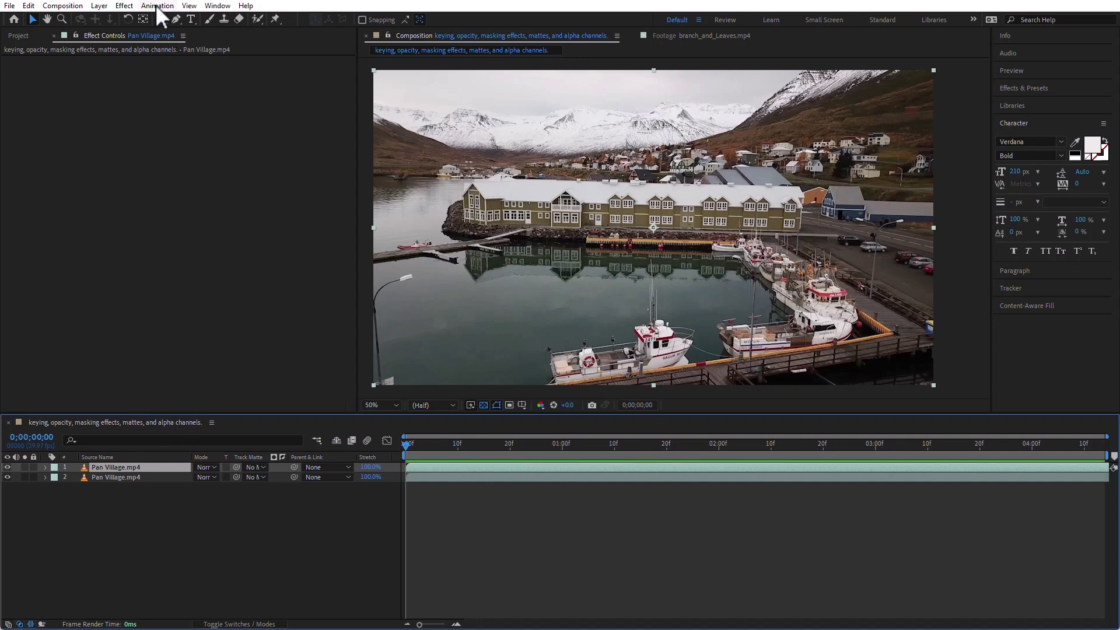
- Apply Brightness & Contrast to the top village copy with Brightness at 135
{"action": "left_click", "coordinate": [124, 5]}
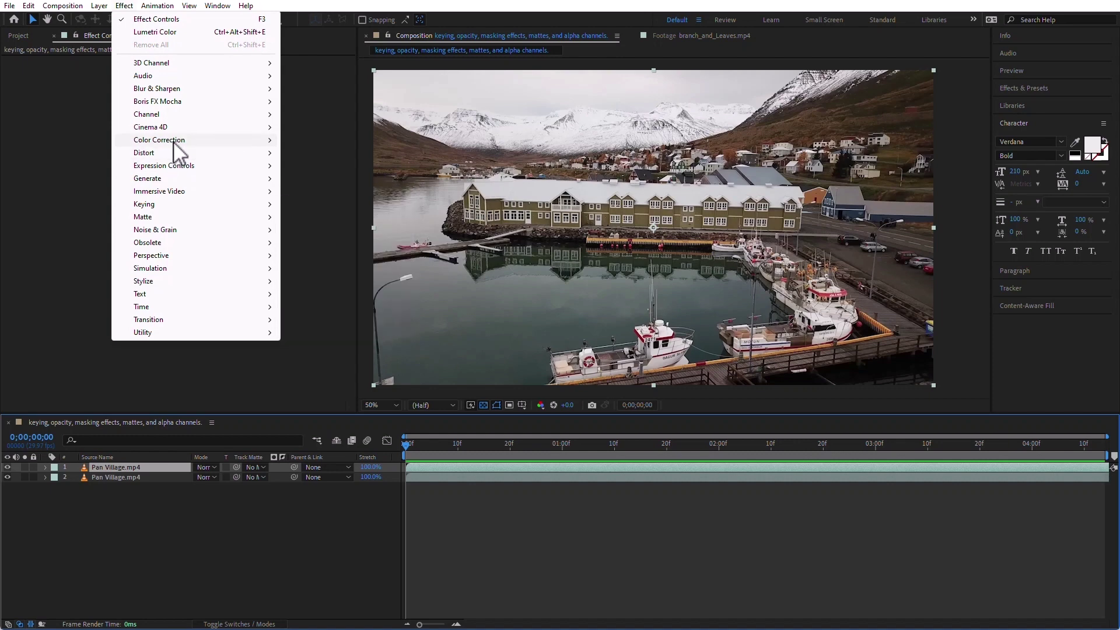
{"action": "mouse_move", "coordinate": [173, 141]}
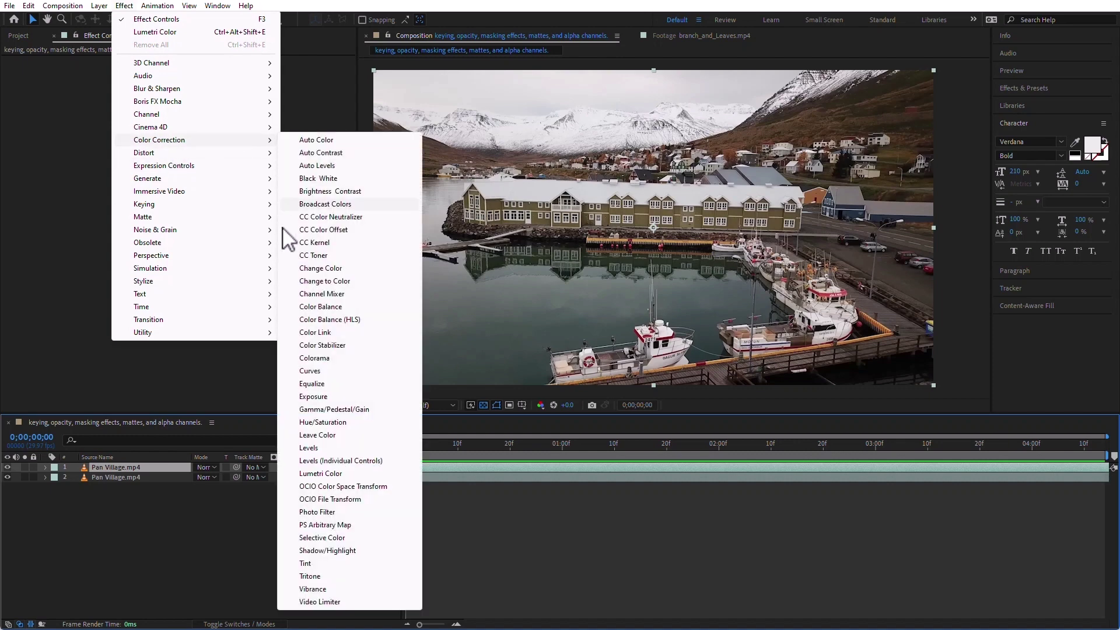
{"action": "left_click", "coordinate": [355, 193]}
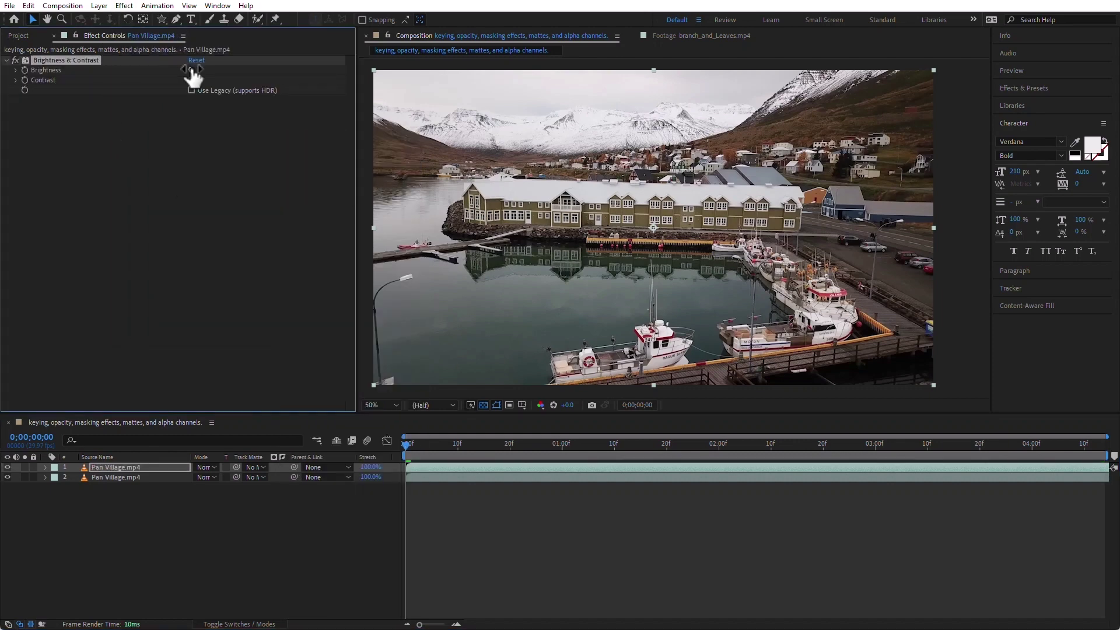
{"action": "left_click_drag", "start_coordinate": [193, 70], "coordinate": [277, 72]}
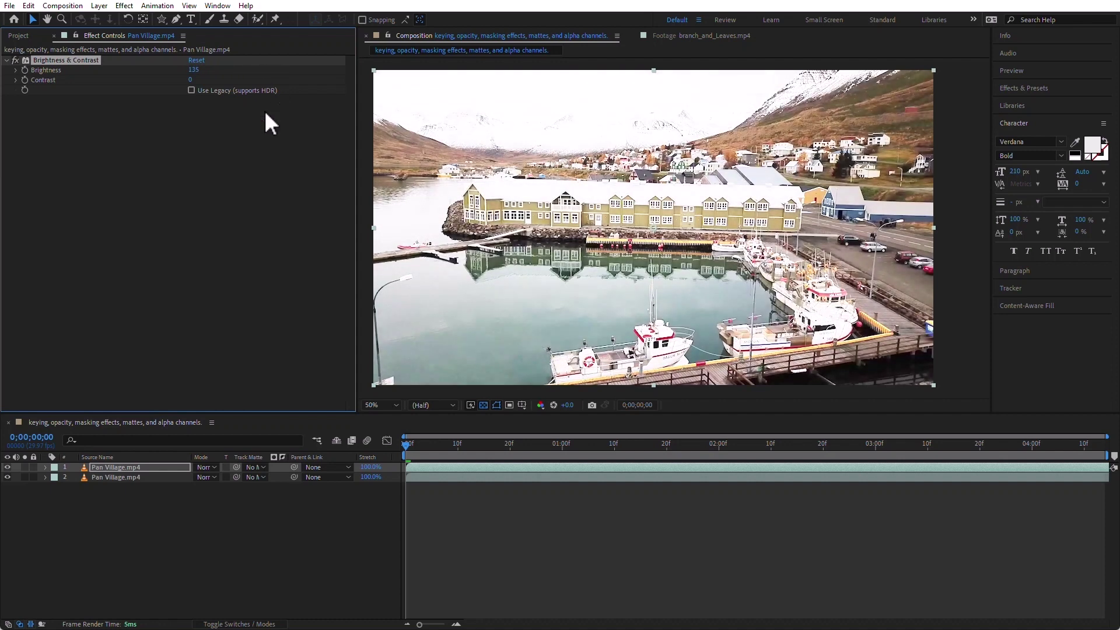
- Draw a red circle over the buildings with the Ellipse Tool
{"action": "left_click", "coordinate": [249, 537]}
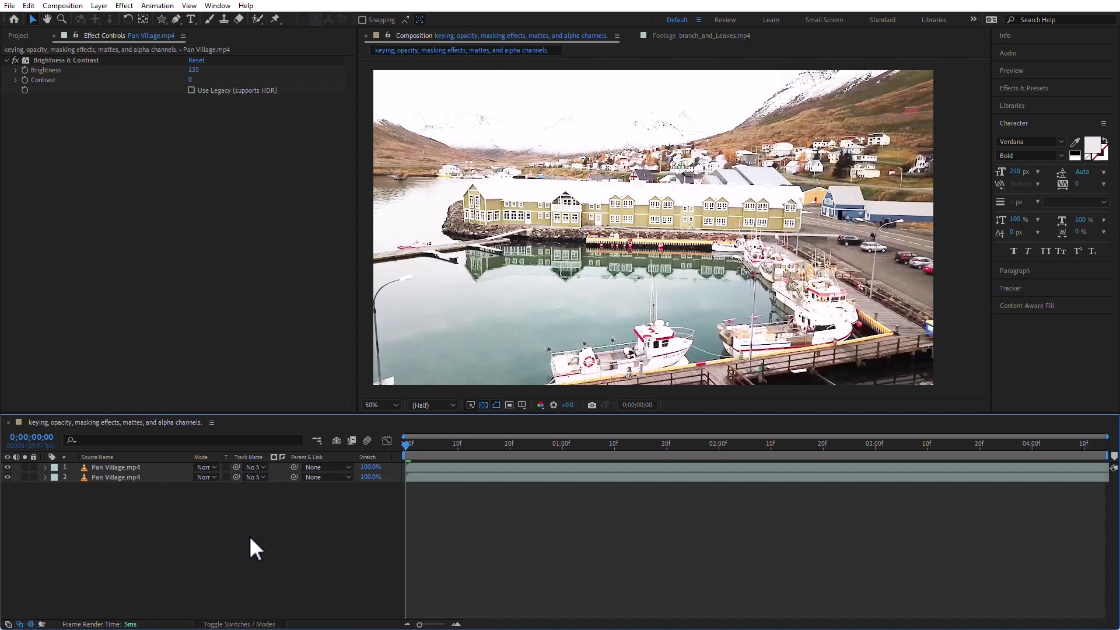
{"action": "left_click_drag", "start_coordinate": [162, 19], "coordinate": [221, 51]}
{"action": "left_click_drag", "start_coordinate": [570, 178], "coordinate": [633, 247]}
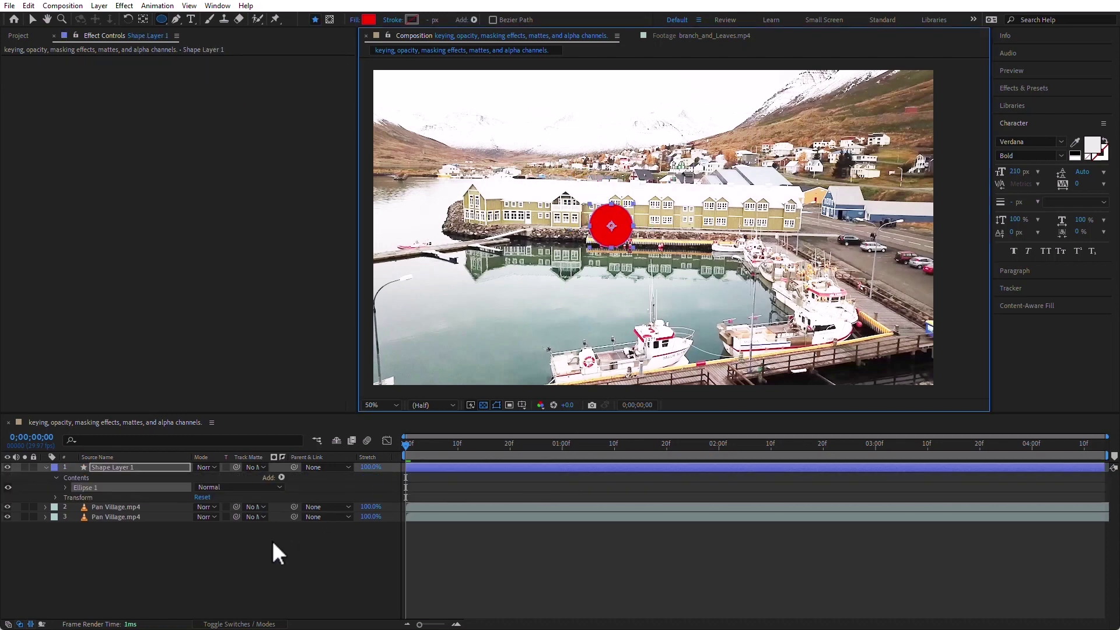
- Move Shape Layer 1's circle to the buildings' left end, Position 339, 457
{"action": "left_click", "coordinate": [119, 467]}
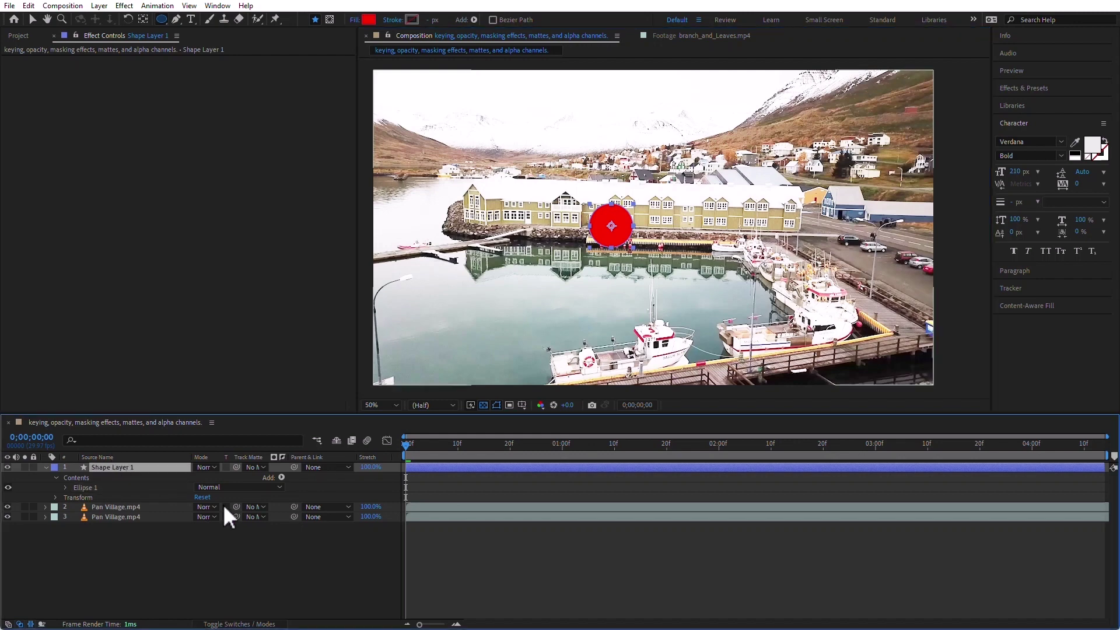
{"action": "key", "text": "p"}
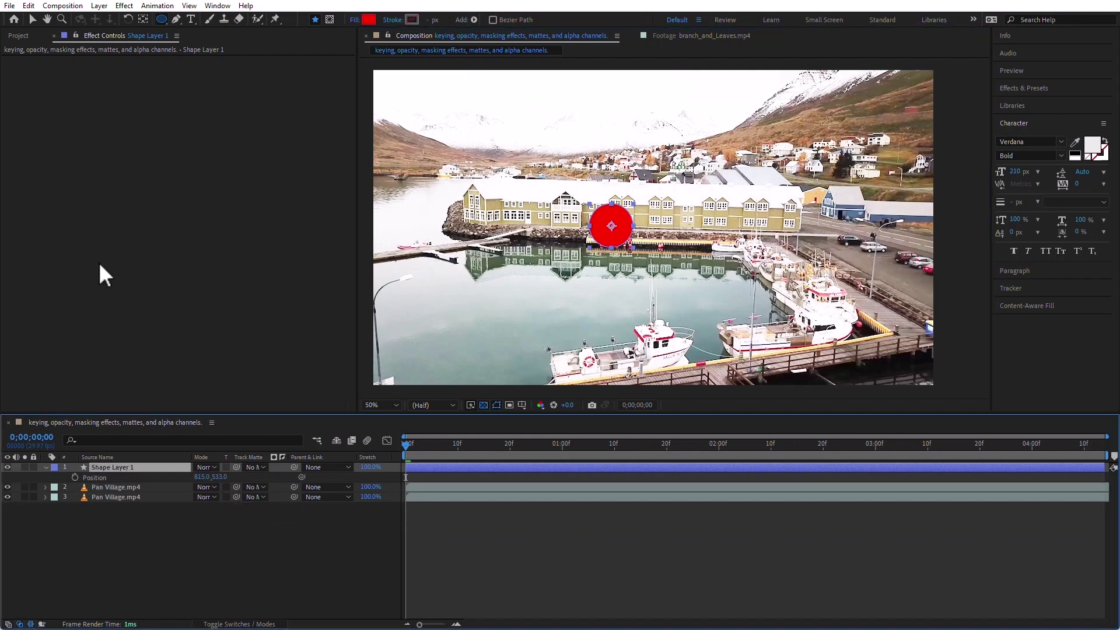
{"action": "left_click", "coordinate": [32, 19]}
{"action": "left_click", "coordinate": [603, 272]}
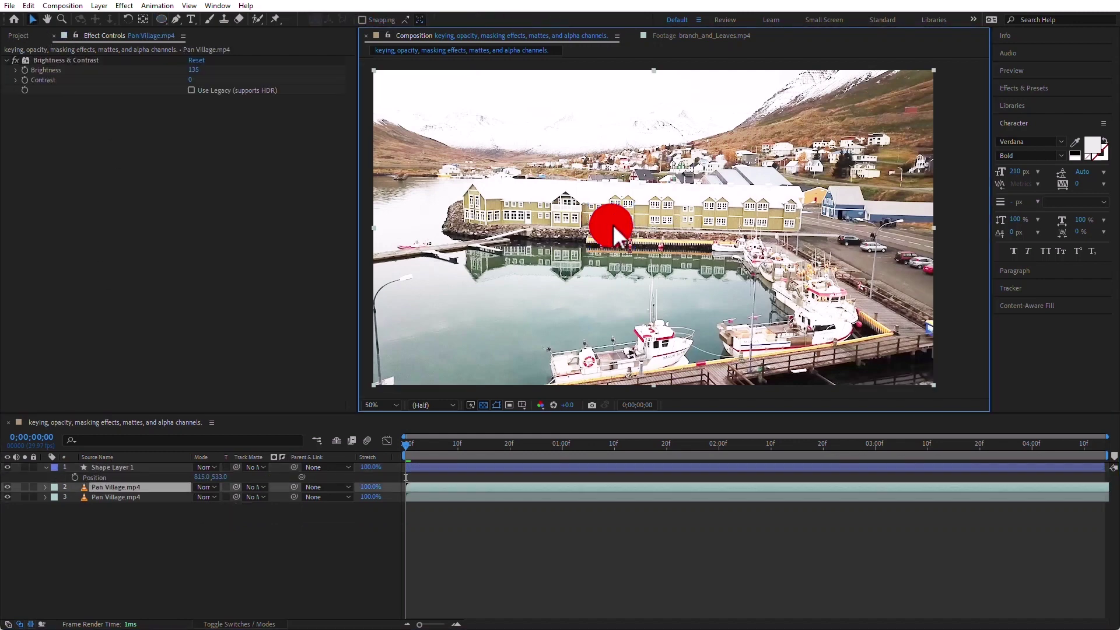
{"action": "left_click", "coordinate": [121, 468]}
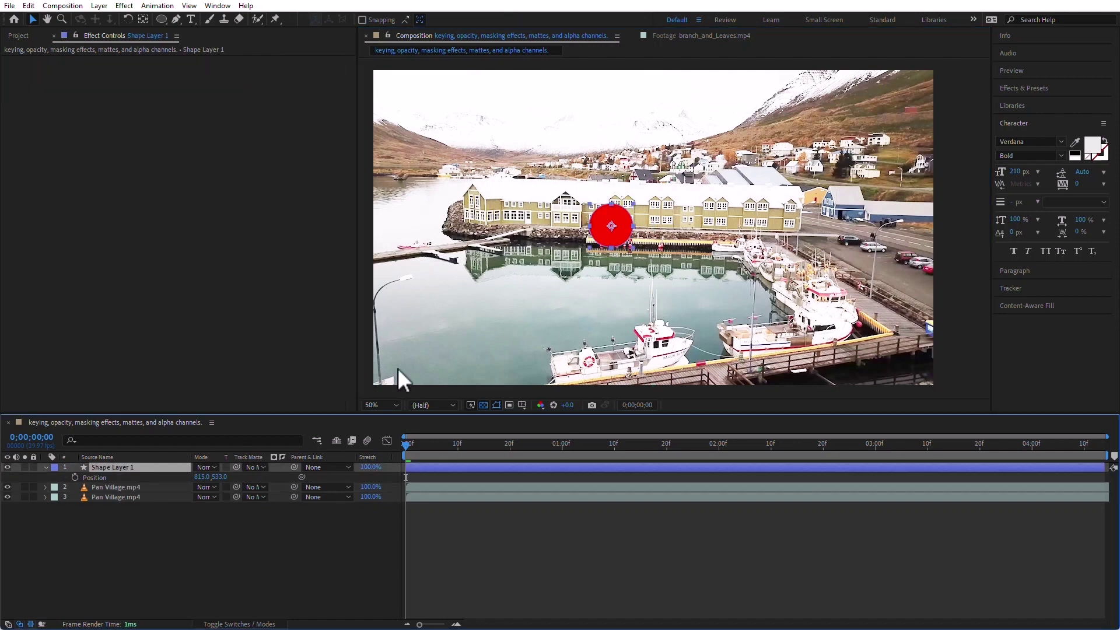
{"action": "left_click_drag", "start_coordinate": [606, 237], "coordinate": [469, 214]}
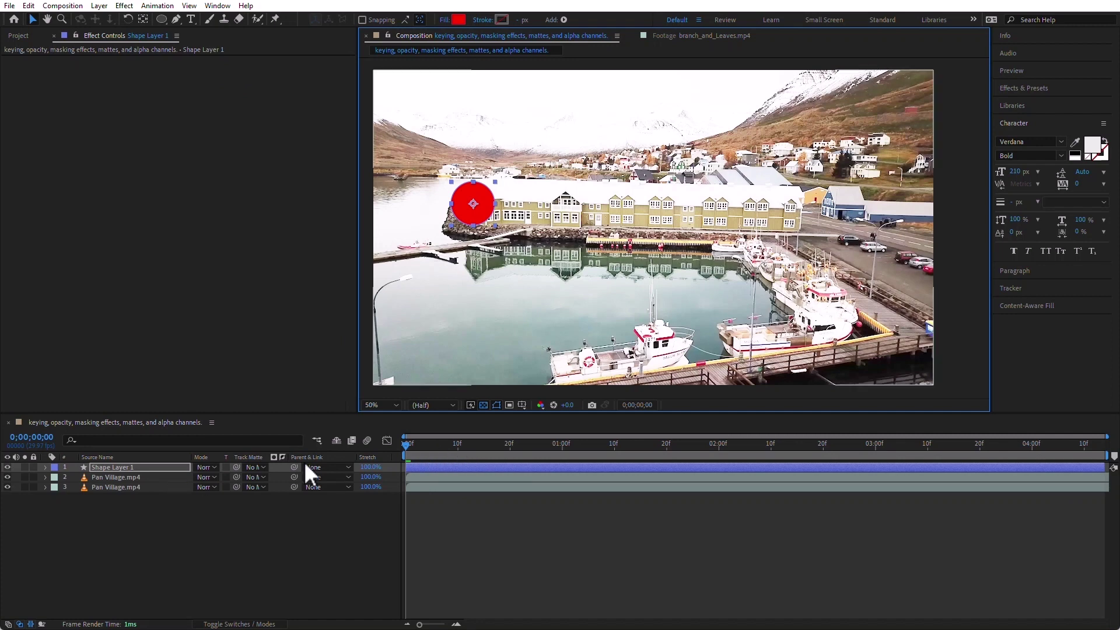
- Keyframe the circle's Position at 0, 1, 2 and 3 seconds: right, boats, white boat (561, 975)
{"action": "left_click", "coordinate": [75, 477]}
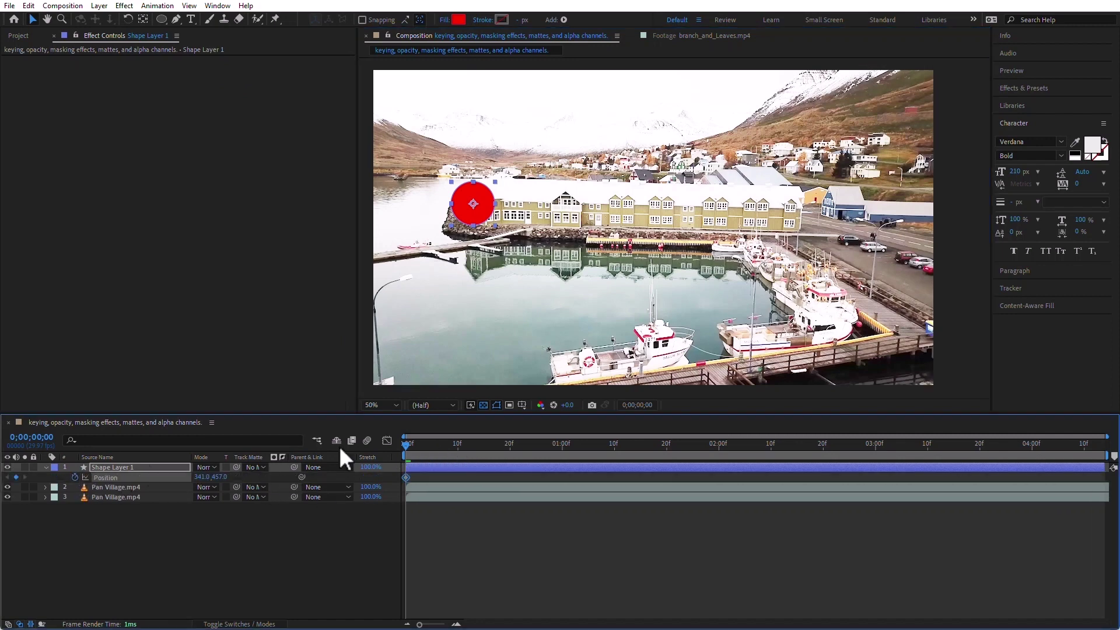
{"action": "left_click", "coordinate": [561, 444]}
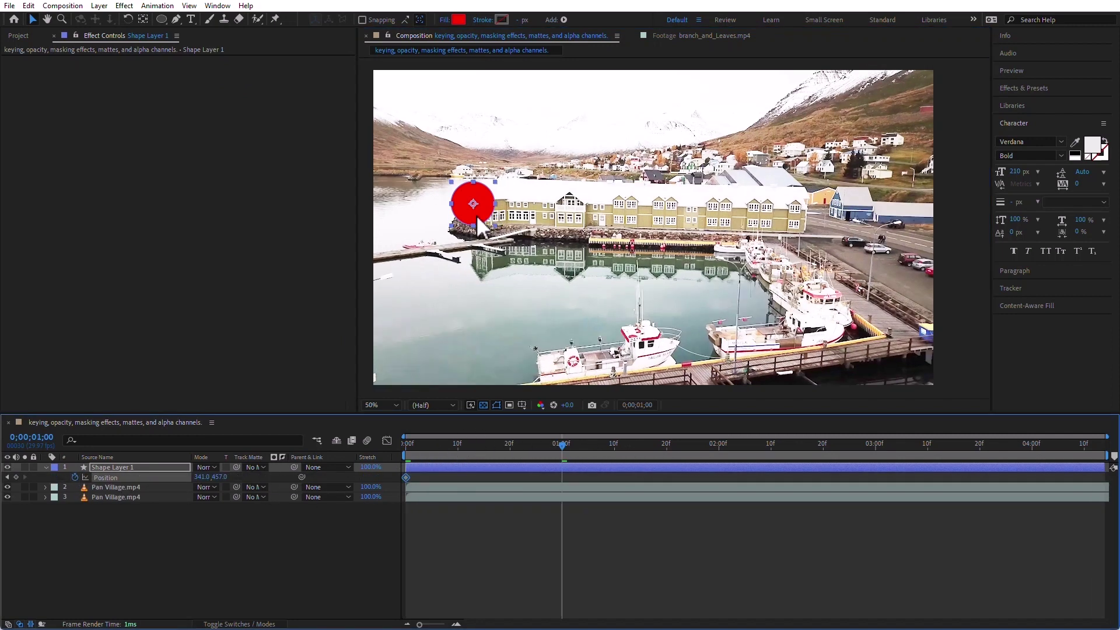
{"action": "left_click_drag", "start_coordinate": [482, 204], "coordinate": [799, 209]}
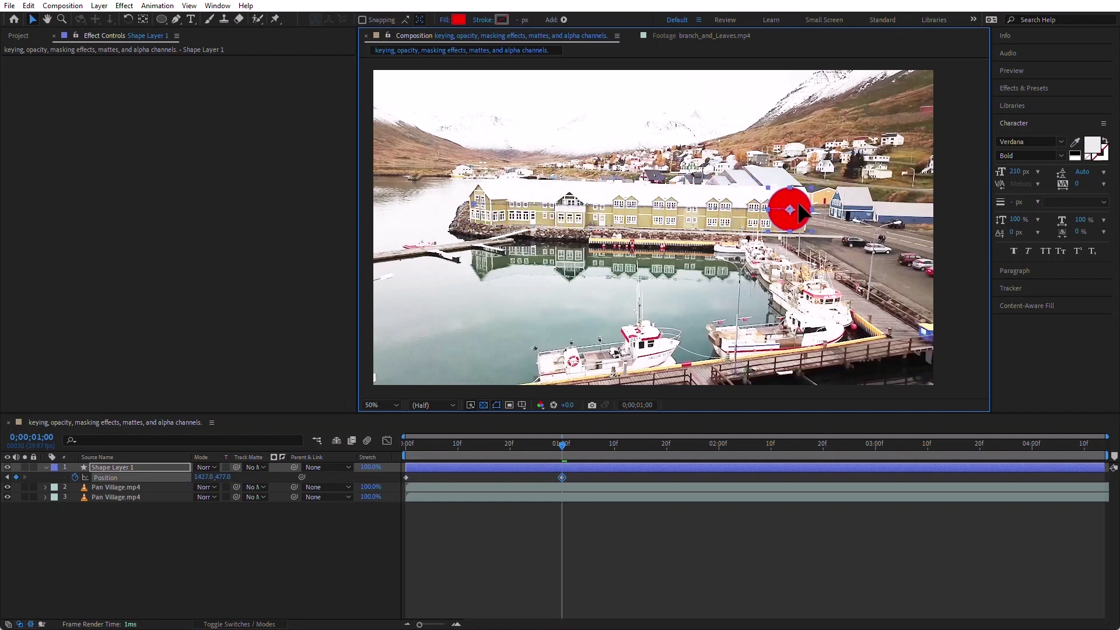
{"action": "left_click", "coordinate": [723, 445]}
{"action": "left_click_drag", "start_coordinate": [800, 214], "coordinate": [816, 318]}
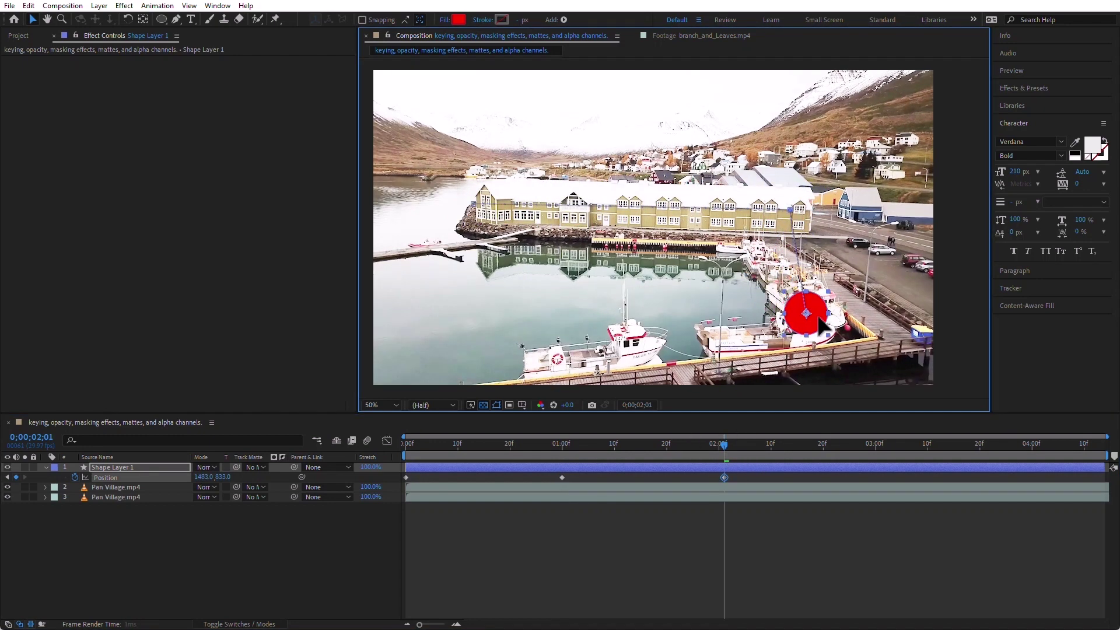
{"action": "left_click", "coordinate": [876, 445]}
{"action": "left_click_drag", "start_coordinate": [820, 333], "coordinate": [520, 374]}
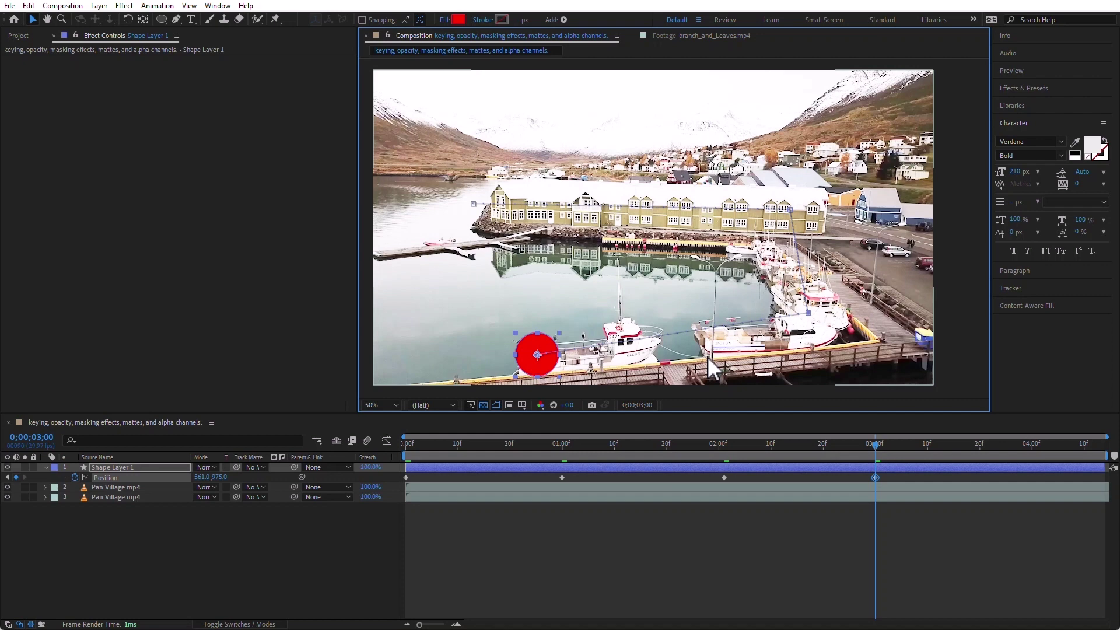
- Set the brightened Pan Village.mp4 copy's track matte to Shape Layer 1 and scrub to preview the spotlight
{"action": "left_click", "coordinate": [124, 522]}
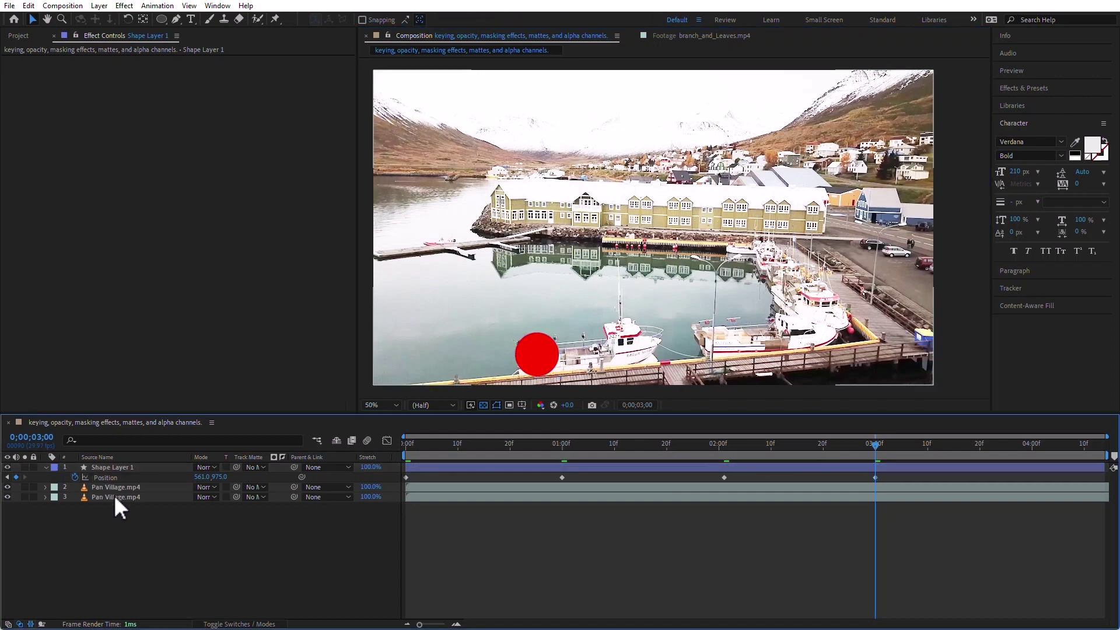
{"action": "left_click", "coordinate": [114, 496]}
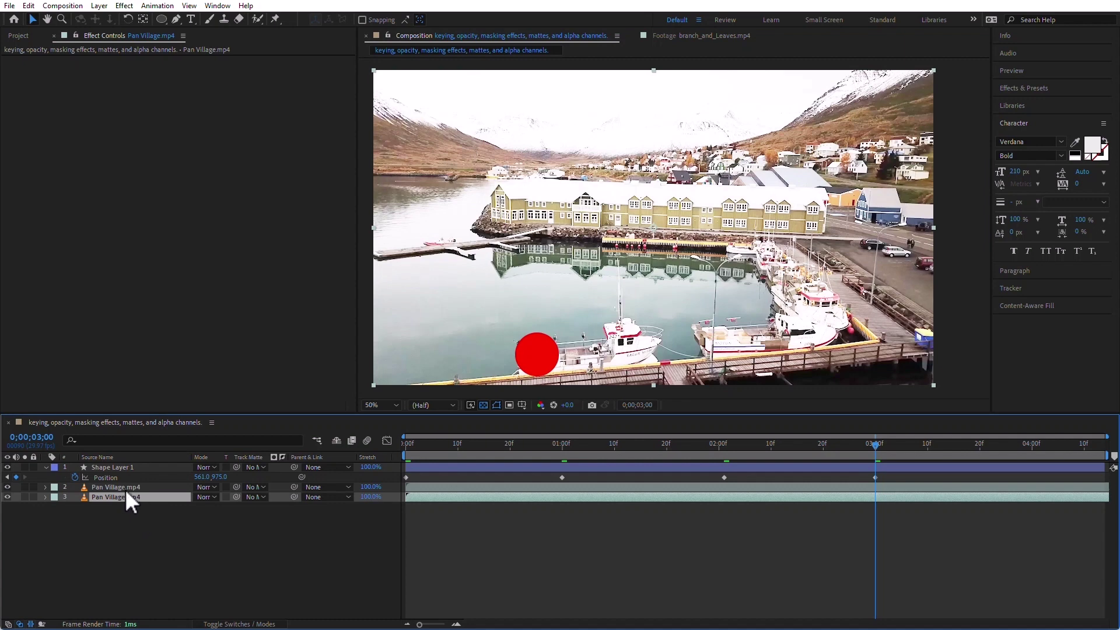
{"action": "left_click", "coordinate": [124, 486]}
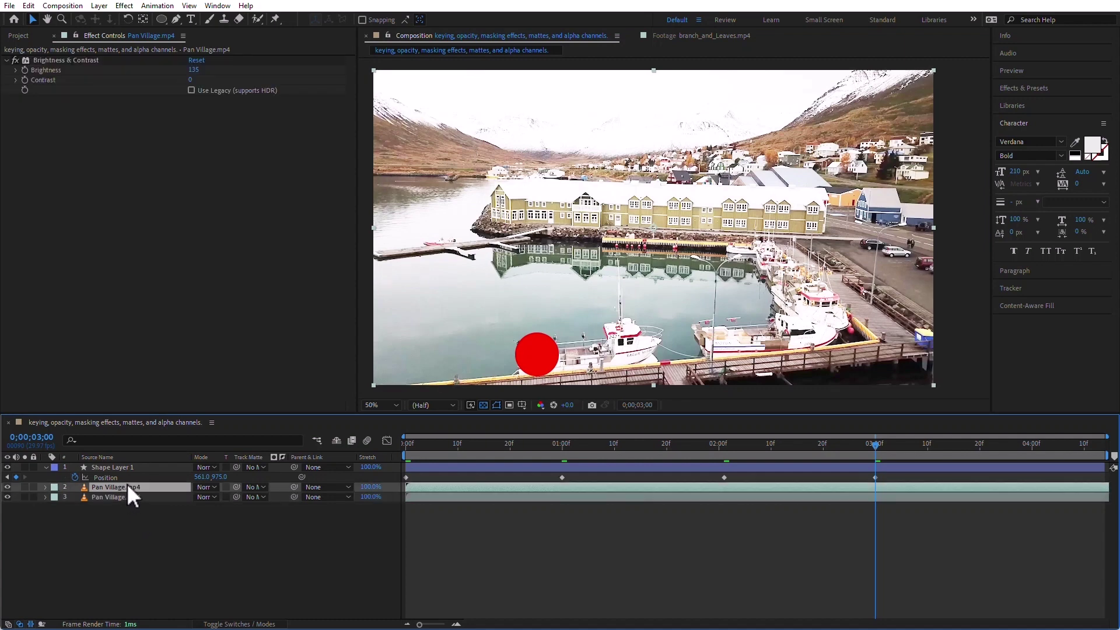
{"action": "left_click", "coordinate": [257, 486]}
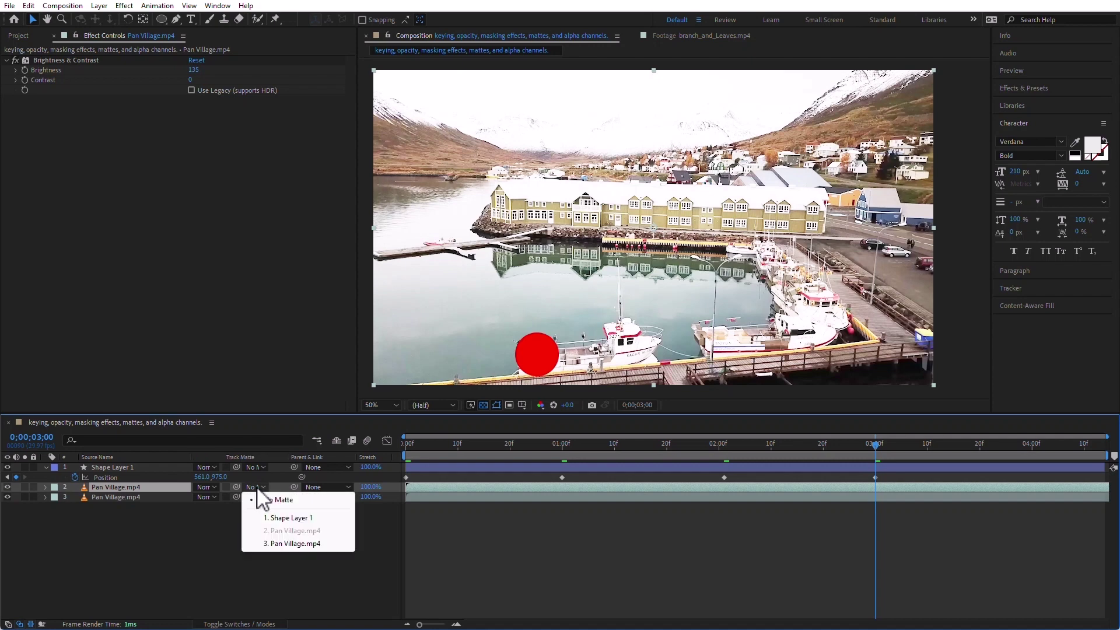
{"action": "left_click", "coordinate": [318, 518]}
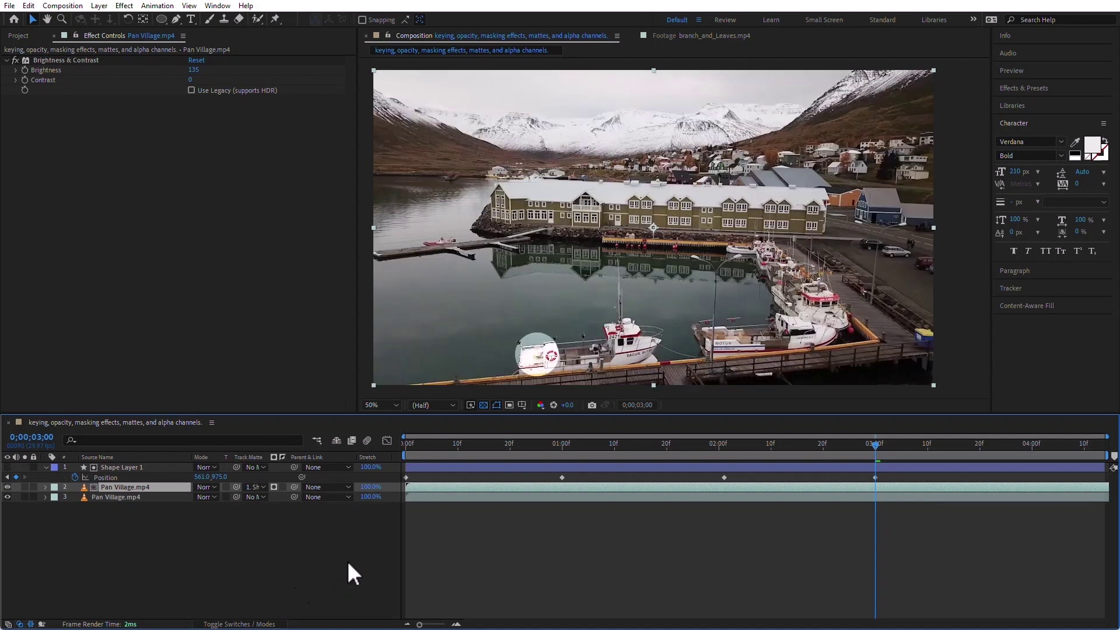
{"action": "left_click_drag", "start_coordinate": [458, 446], "coordinate": [362, 513]}
- Apply a Gaussian Blur effect to the circle on Shape Layer 1
{"action": "left_click", "coordinate": [315, 557]}
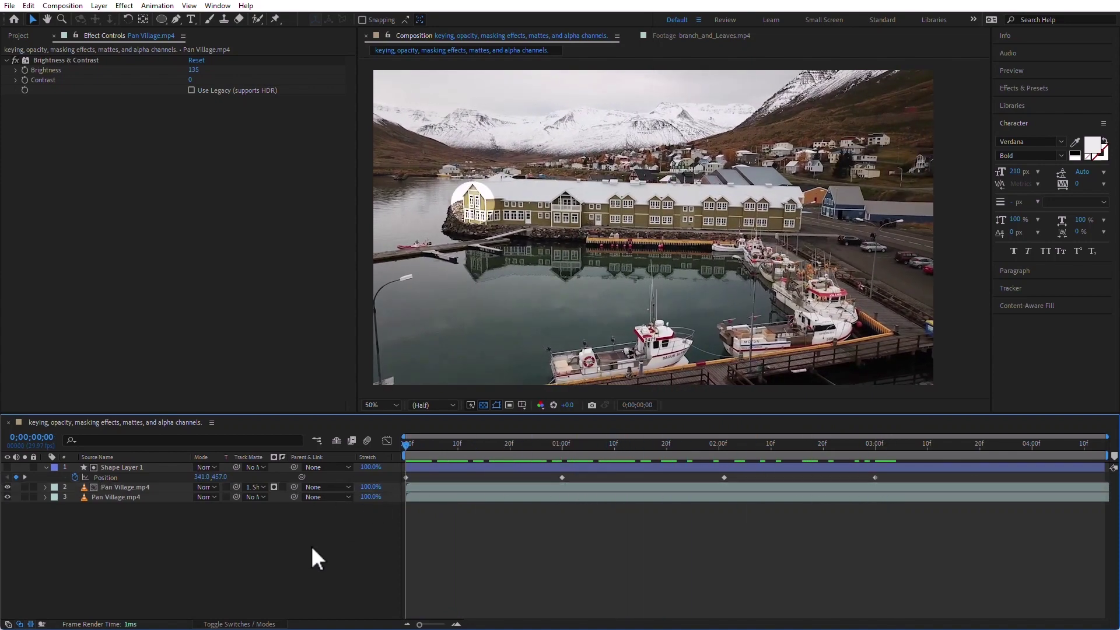
{"action": "left_click", "coordinate": [125, 466]}
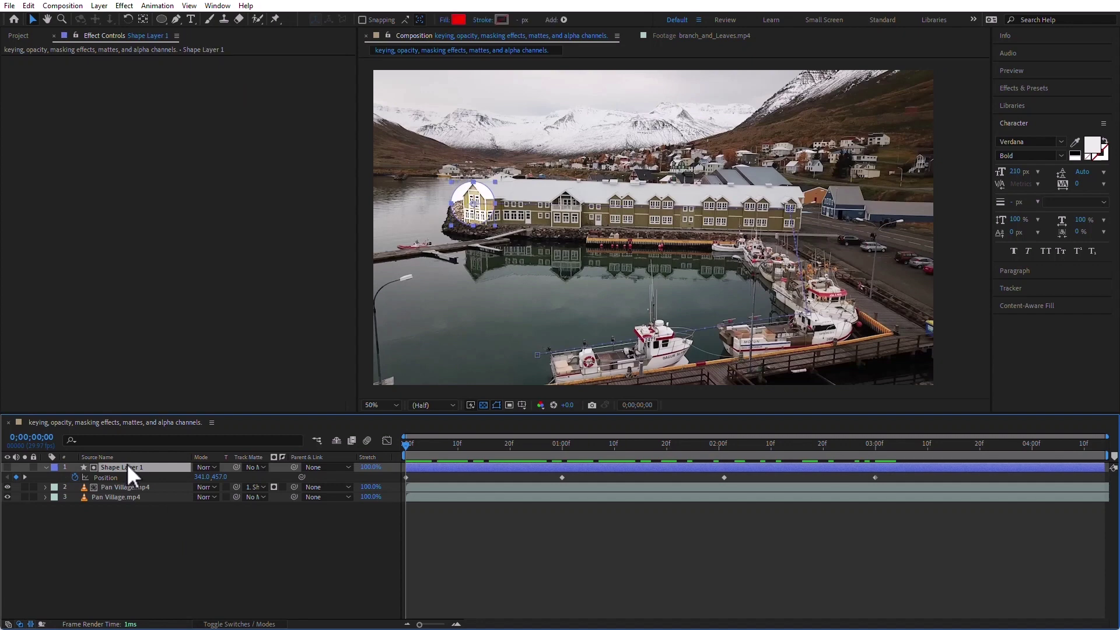
{"action": "left_click", "coordinate": [133, 6]}
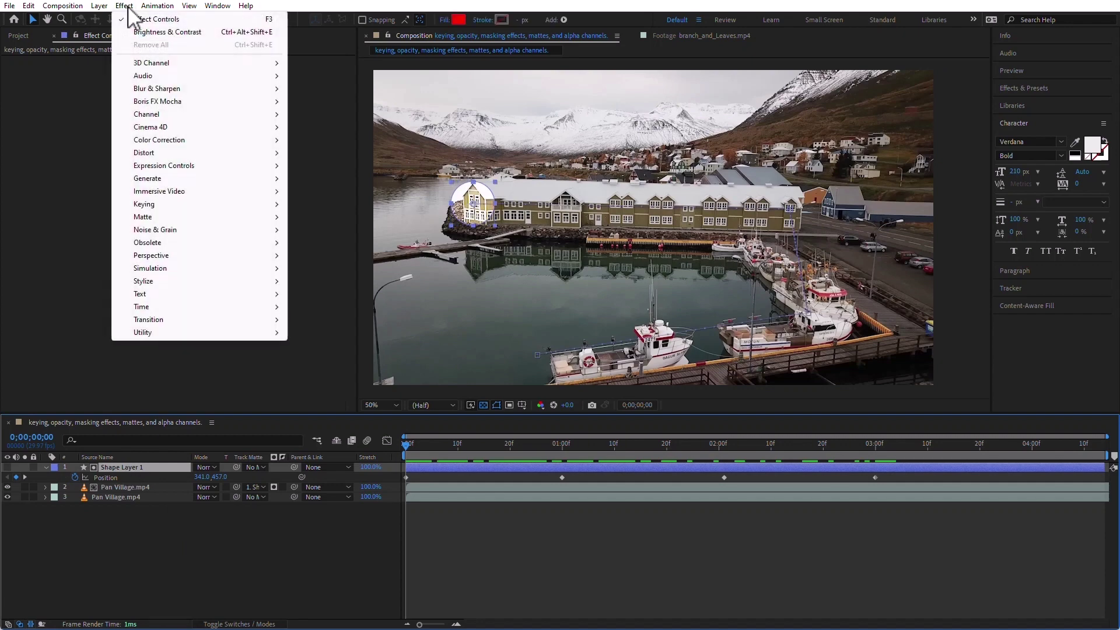
{"action": "mouse_move", "coordinate": [158, 88]}
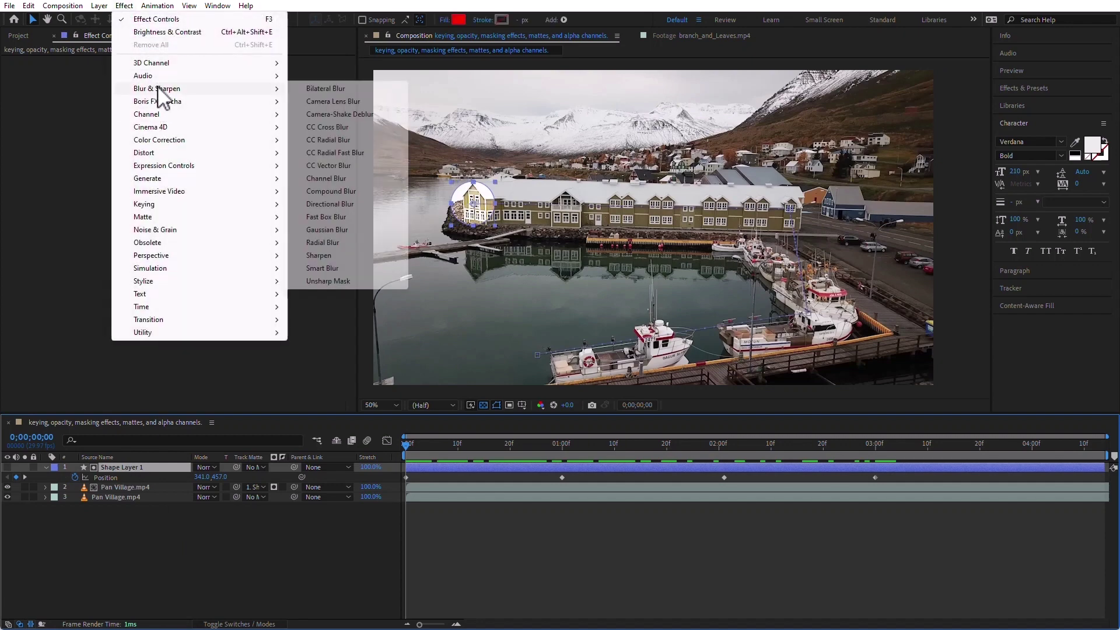
{"action": "left_click", "coordinate": [365, 230]}
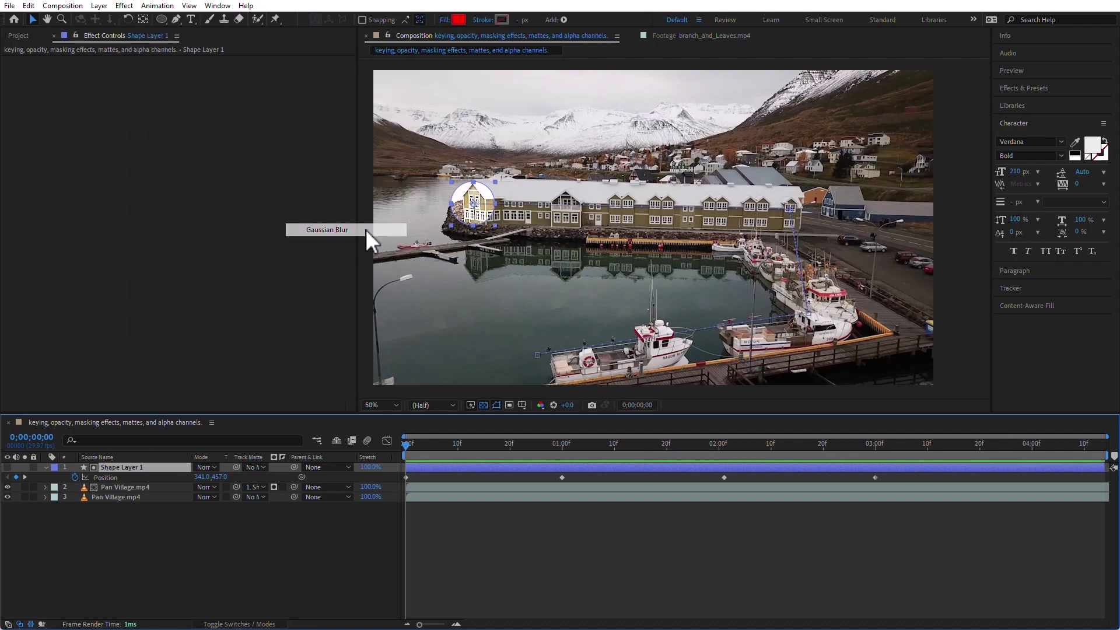
{"action": "left_click_drag", "start_coordinate": [201, 487], "coordinate": [178, 487]}
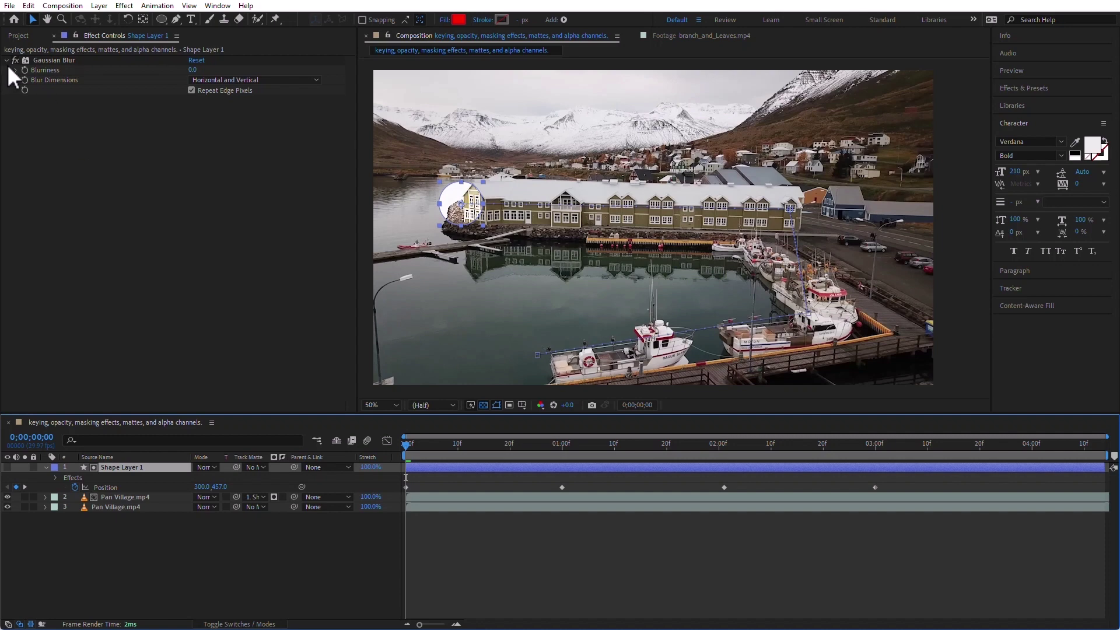
- Tune the circle's Blurriness to 36.8 and preview the softened spotlight
{"action": "left_click_drag", "start_coordinate": [193, 69], "coordinate": [549, 67]}
{"action": "left_click", "coordinate": [475, 577]}
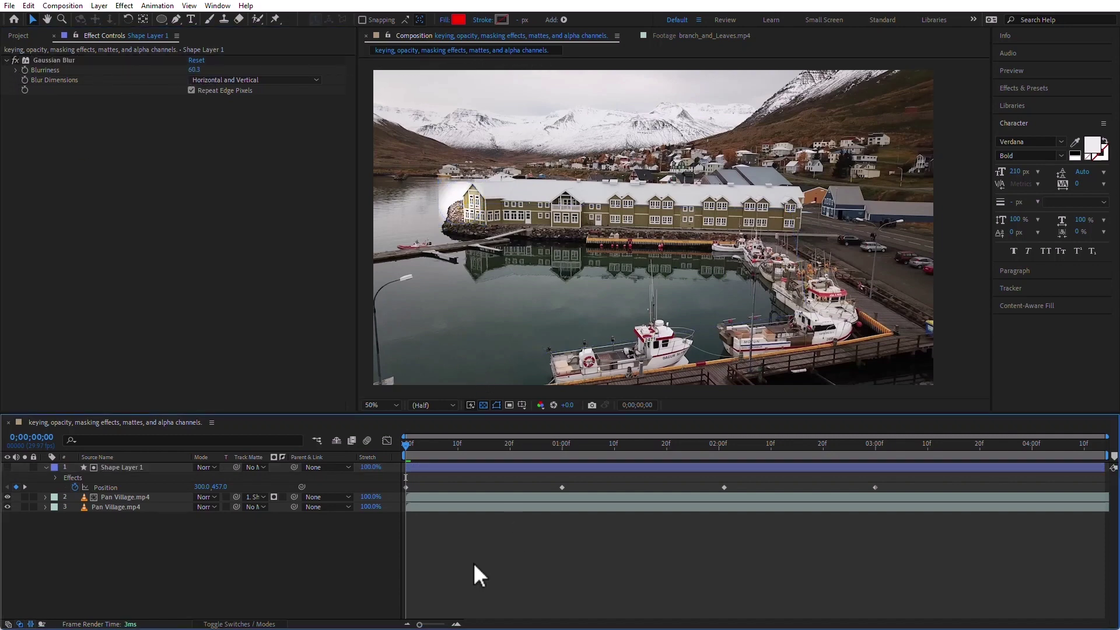
{"action": "left_click_drag", "start_coordinate": [195, 70], "coordinate": [5, 85]}
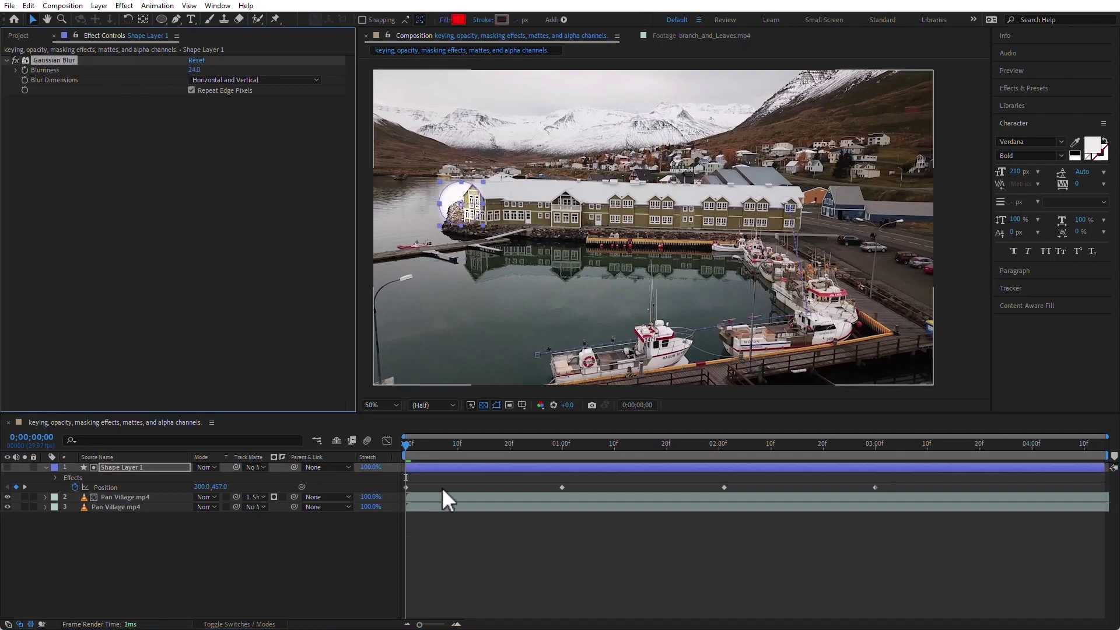
{"action": "left_click_drag", "start_coordinate": [433, 448], "coordinate": [551, 448]}
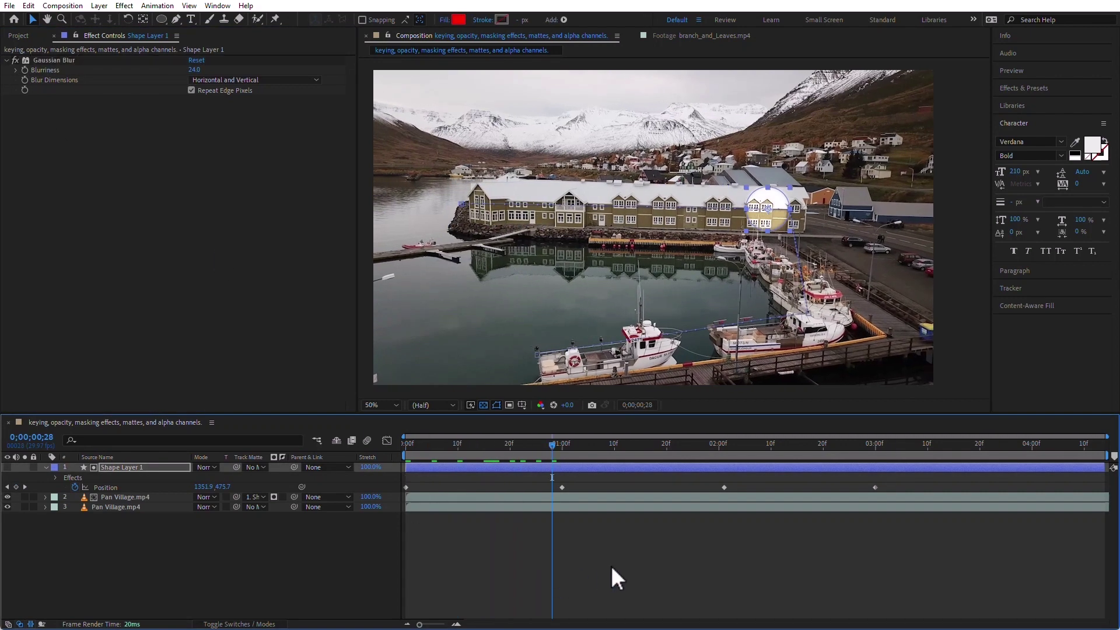
{"action": "key", "text": "space"}
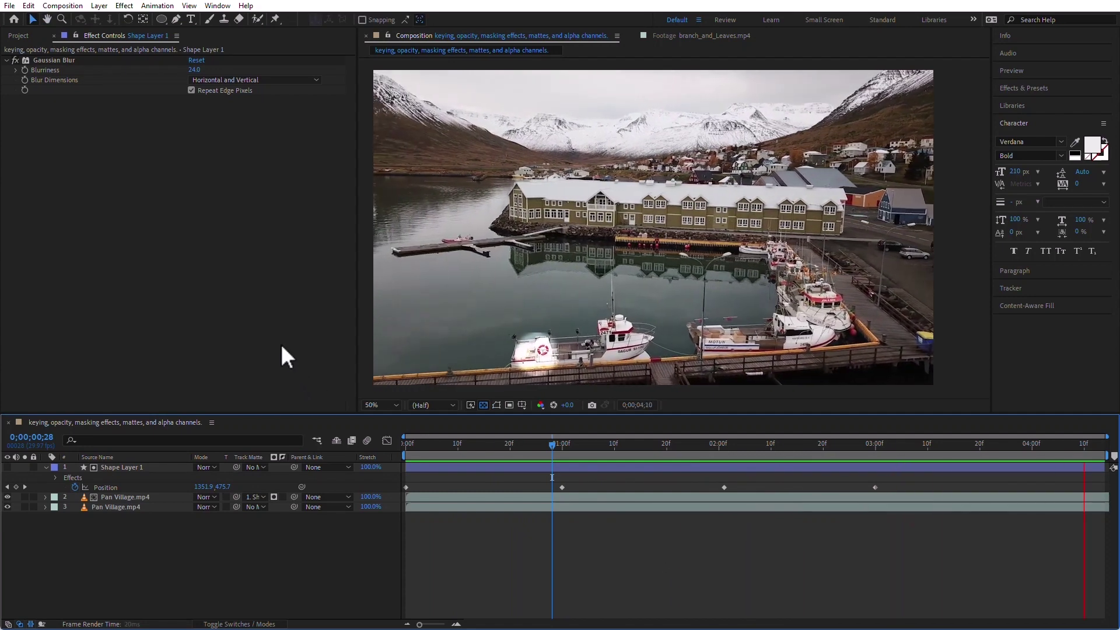
{"action": "key", "text": "space"}
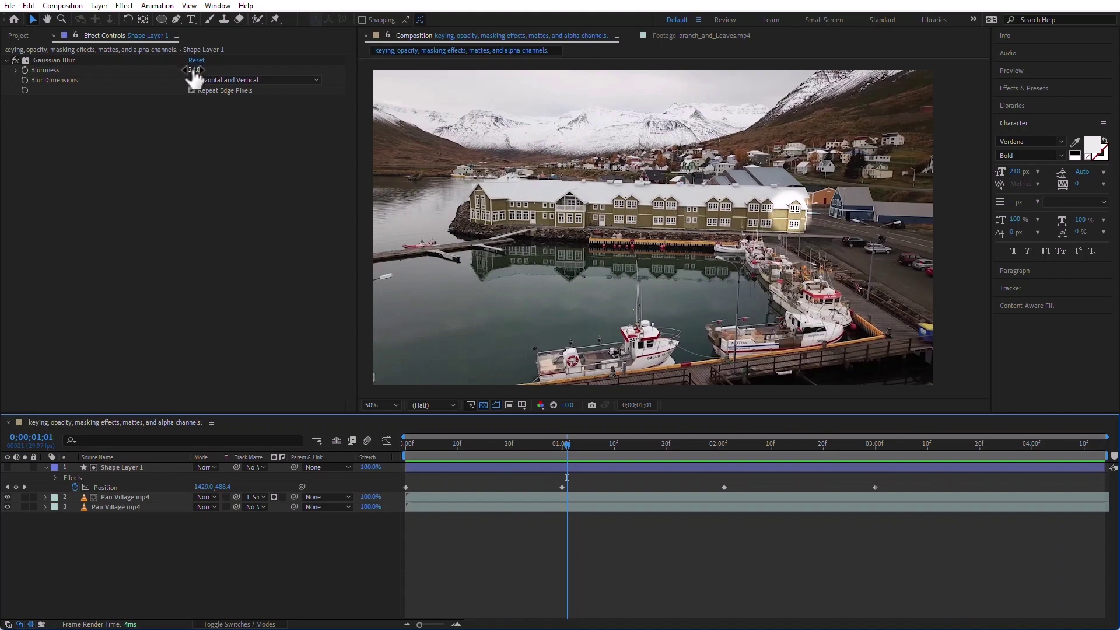
{"action": "left_click_drag", "start_coordinate": [194, 70], "coordinate": [251, 66]}
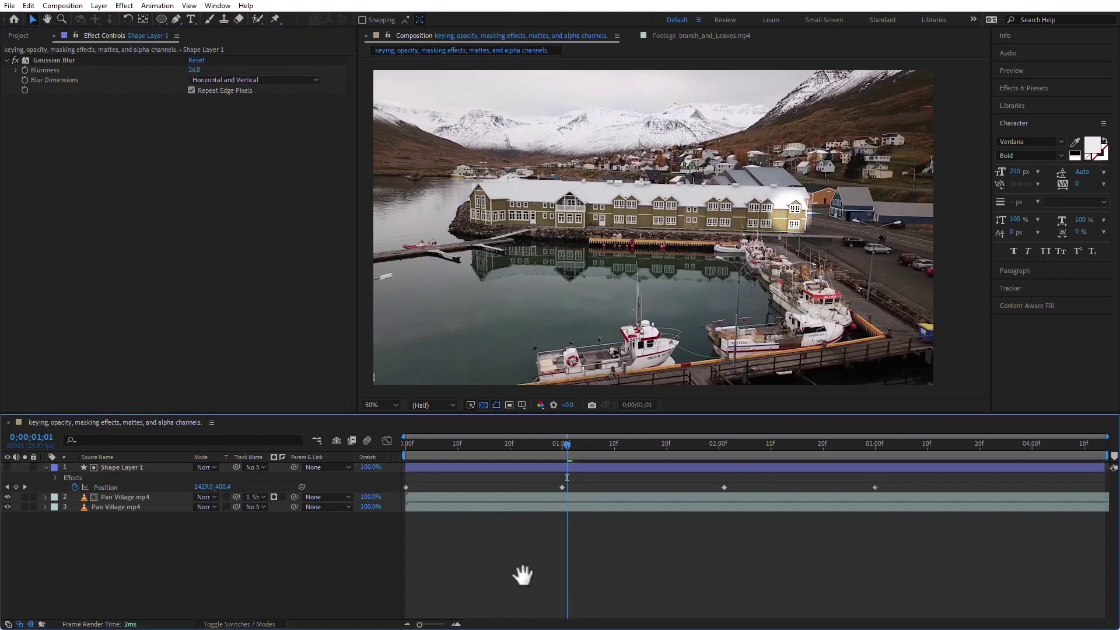
{"action": "key", "text": "space"}
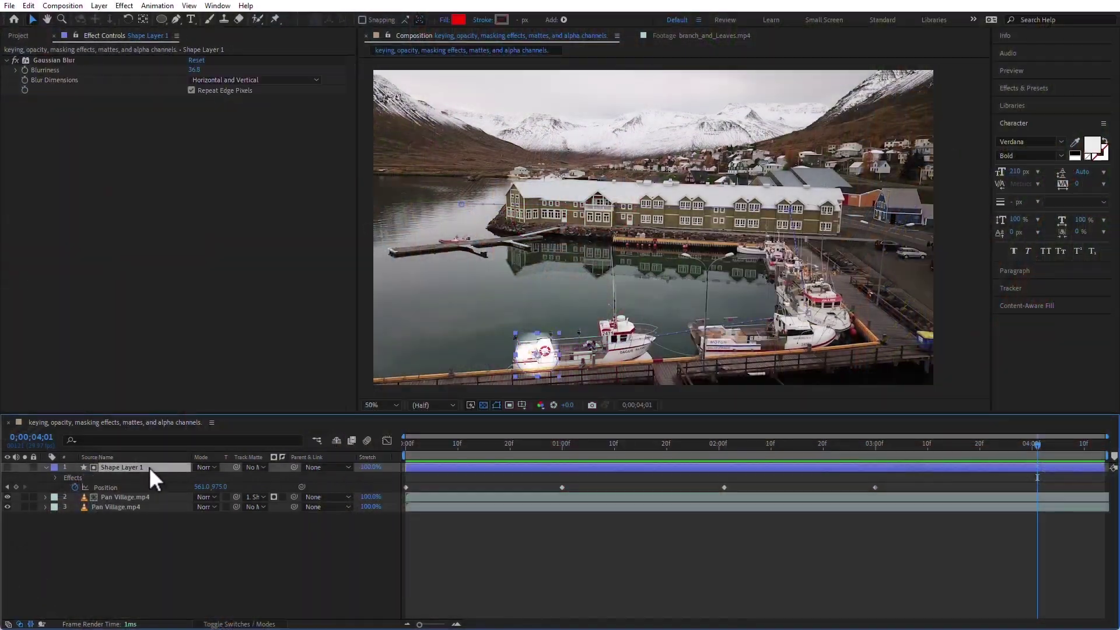
- Delete the circle shape layer and draw a tall rectangle bar down the frame's middle
{"action": "key", "text": "Delete"}
{"action": "left_click", "coordinate": [111, 466]}
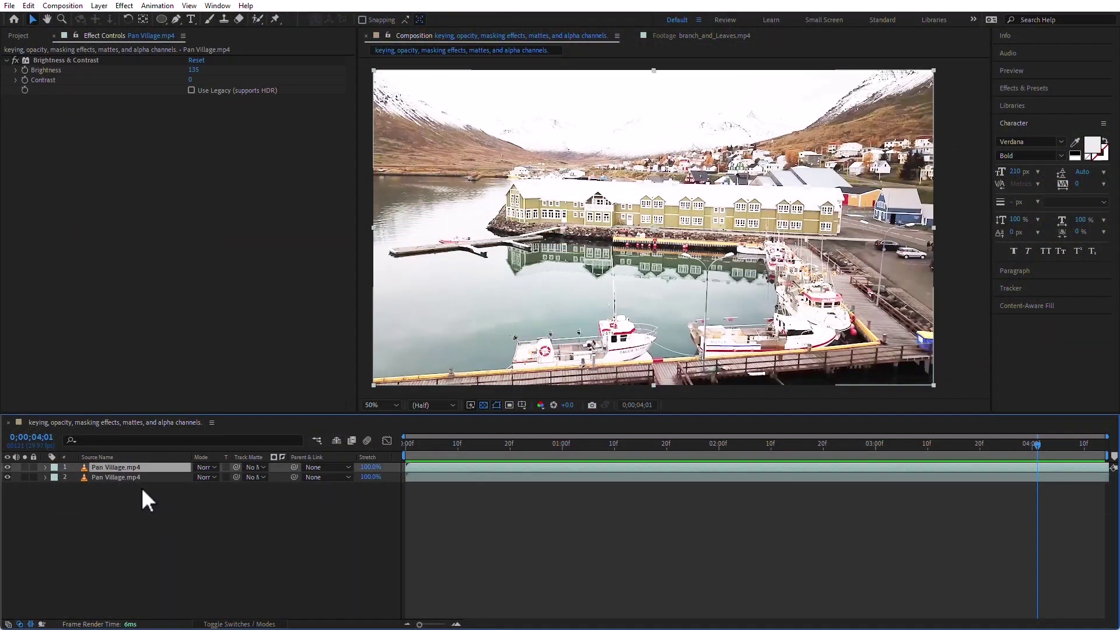
{"action": "left_click_drag", "start_coordinate": [161, 18], "coordinate": [210, 21]}
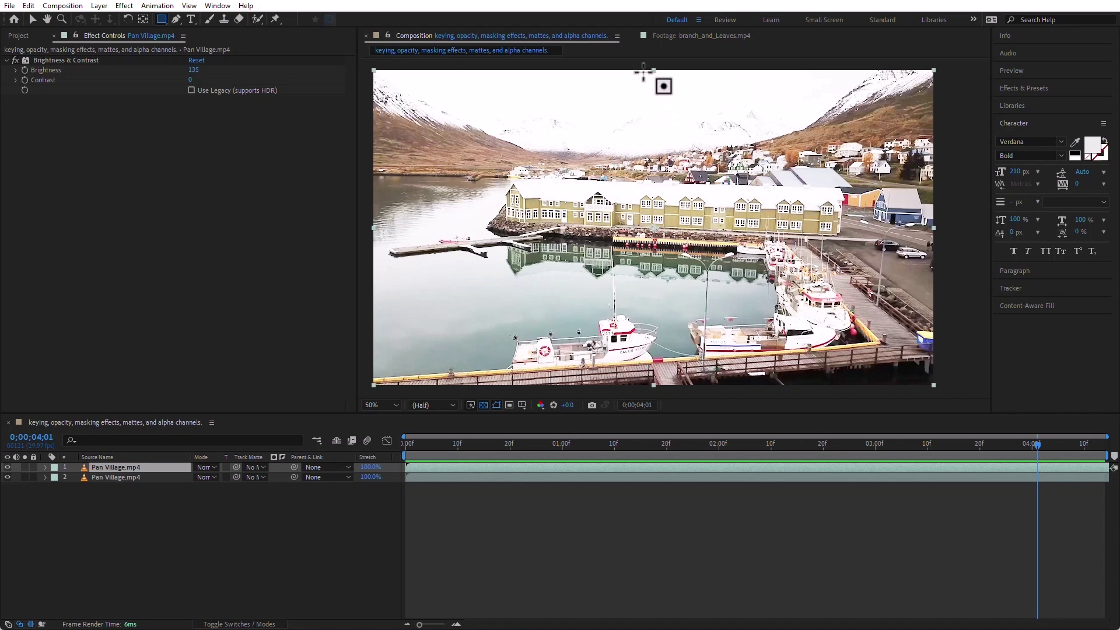
{"action": "left_click", "coordinate": [358, 533]}
{"action": "left_click_drag", "start_coordinate": [640, 65], "coordinate": [652, 400]}
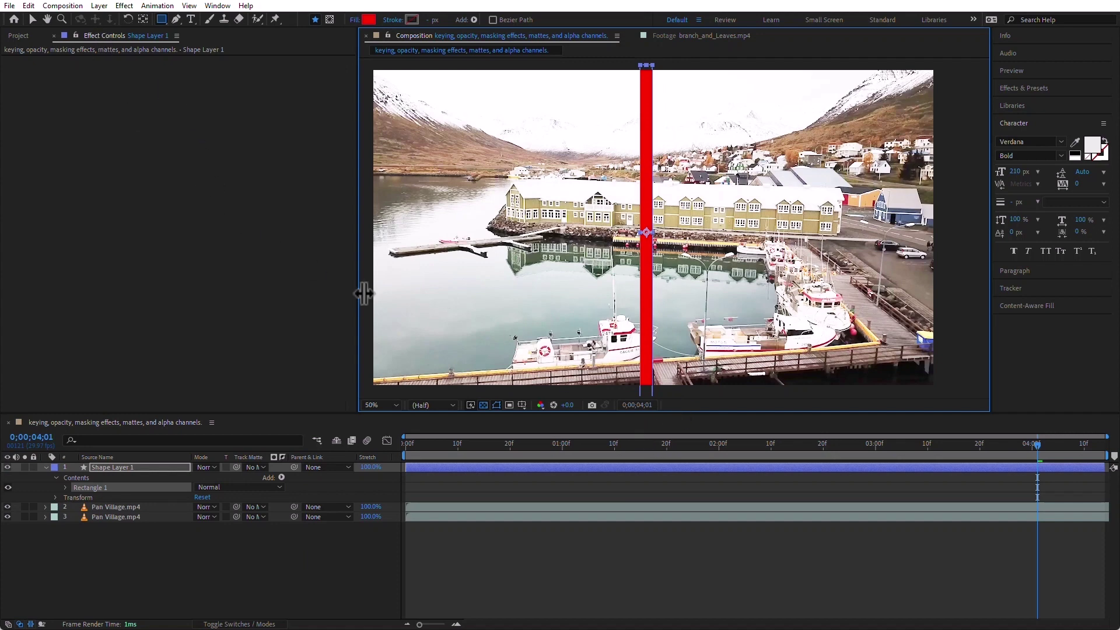
- Rotate the bar to -36° and scale it to 91, 173%
{"action": "key", "text": "r"}
{"action": "left_click_drag", "start_coordinate": [214, 477], "coordinate": [191, 477]}
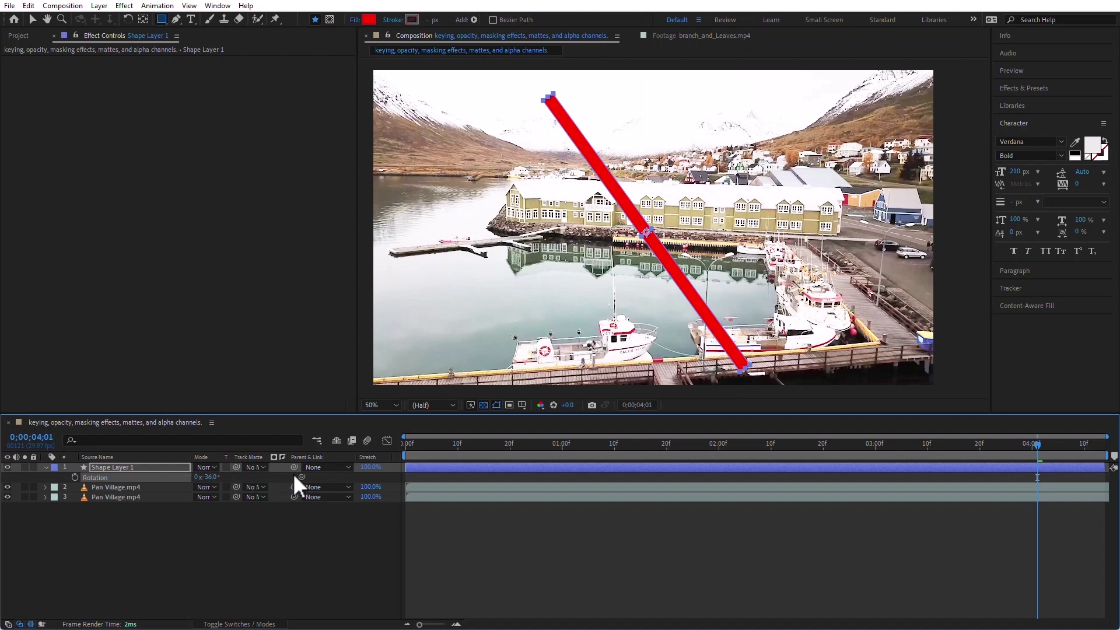
{"action": "key", "text": "s"}
{"action": "left_click_drag", "start_coordinate": [203, 479], "coordinate": [266, 476]}
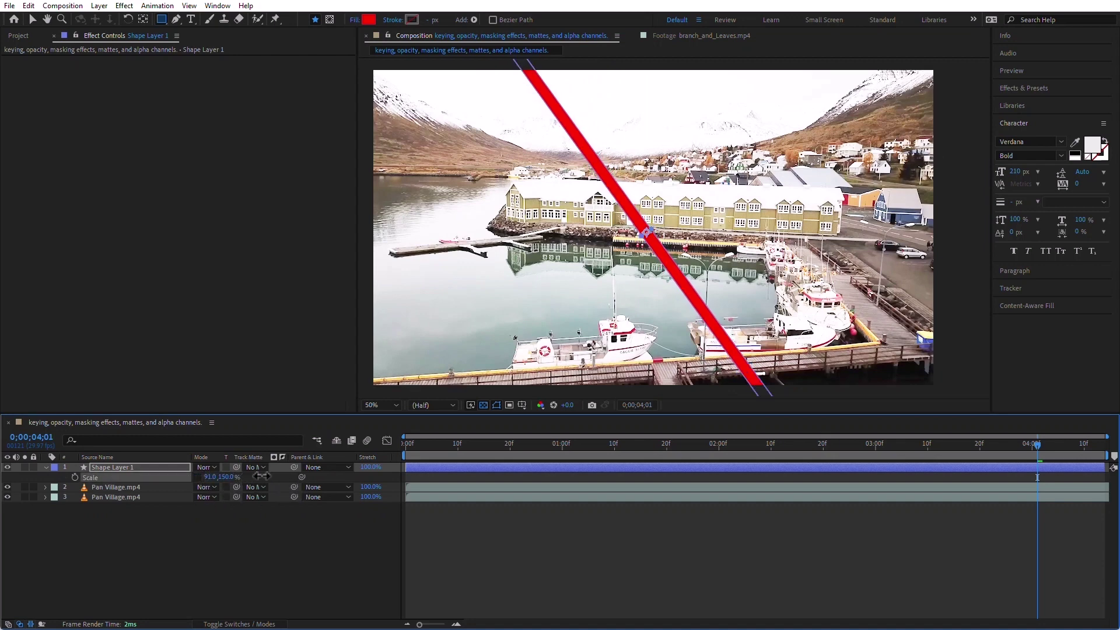
{"action": "left_click", "coordinate": [286, 570]}
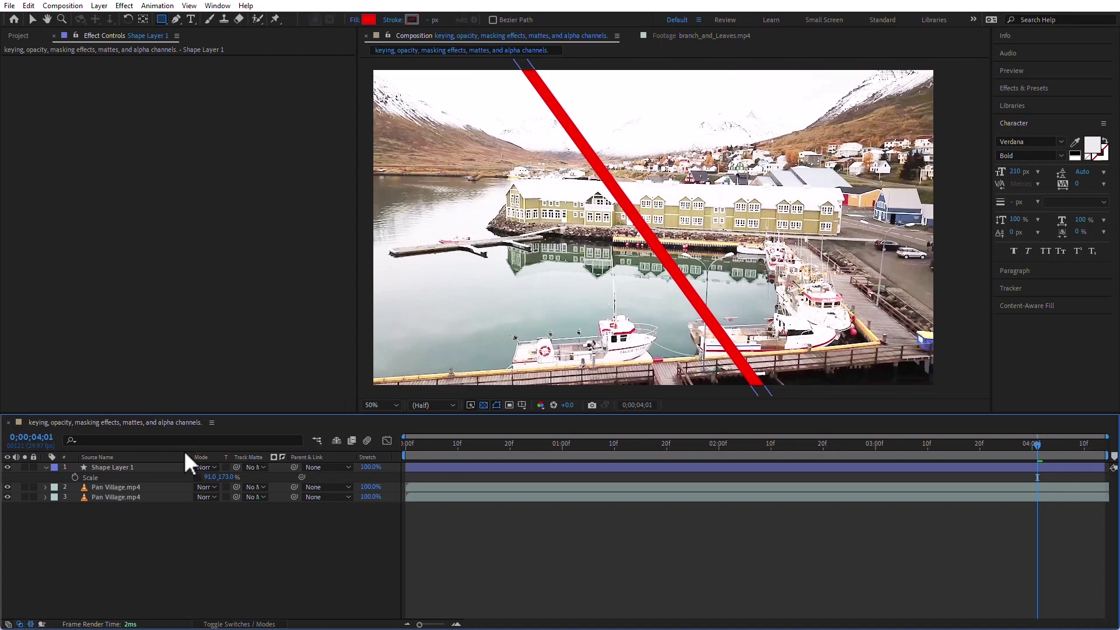
- Keyframe the bar's position off the bottom-left corner (-21, 1124) at 0;00
{"action": "left_click", "coordinate": [147, 466]}
{"action": "key", "text": "p"}
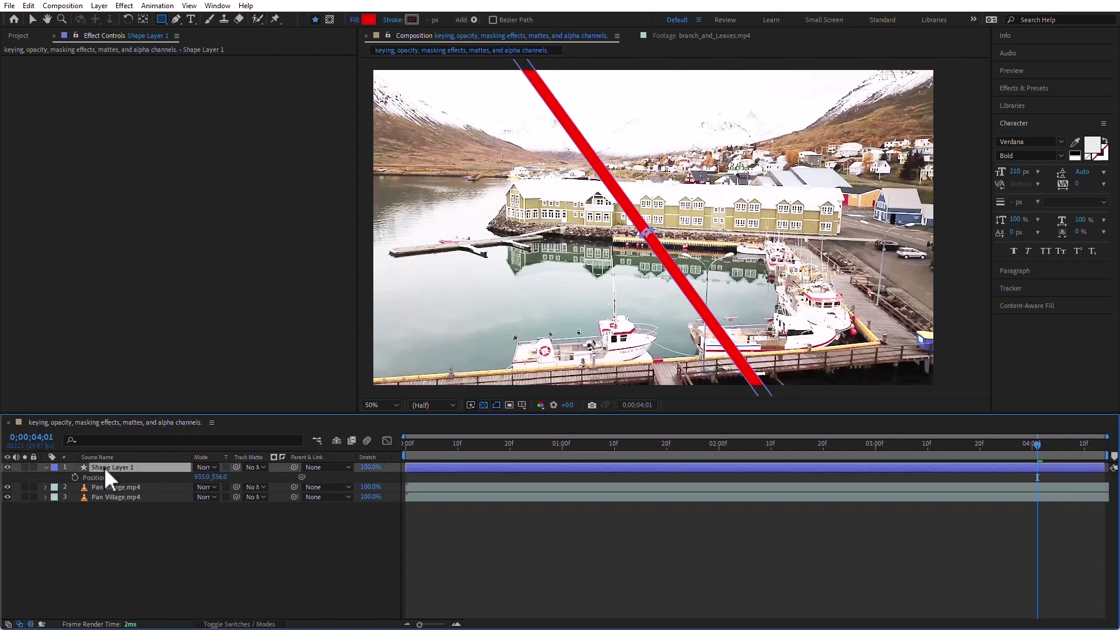
{"action": "left_click", "coordinate": [75, 477]}
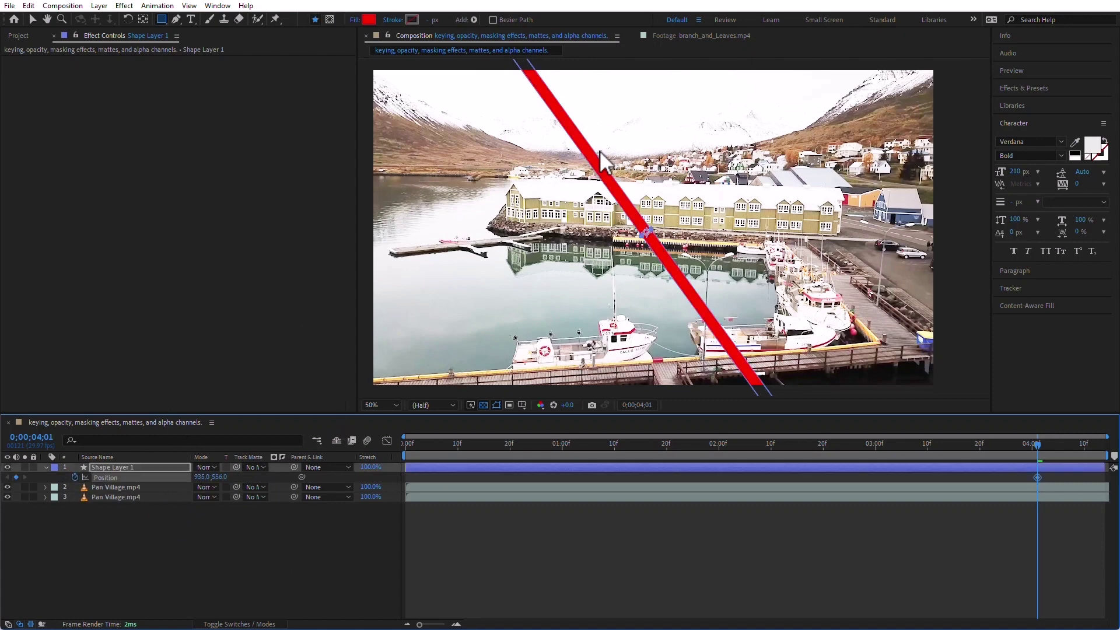
{"action": "key", "text": "v"}
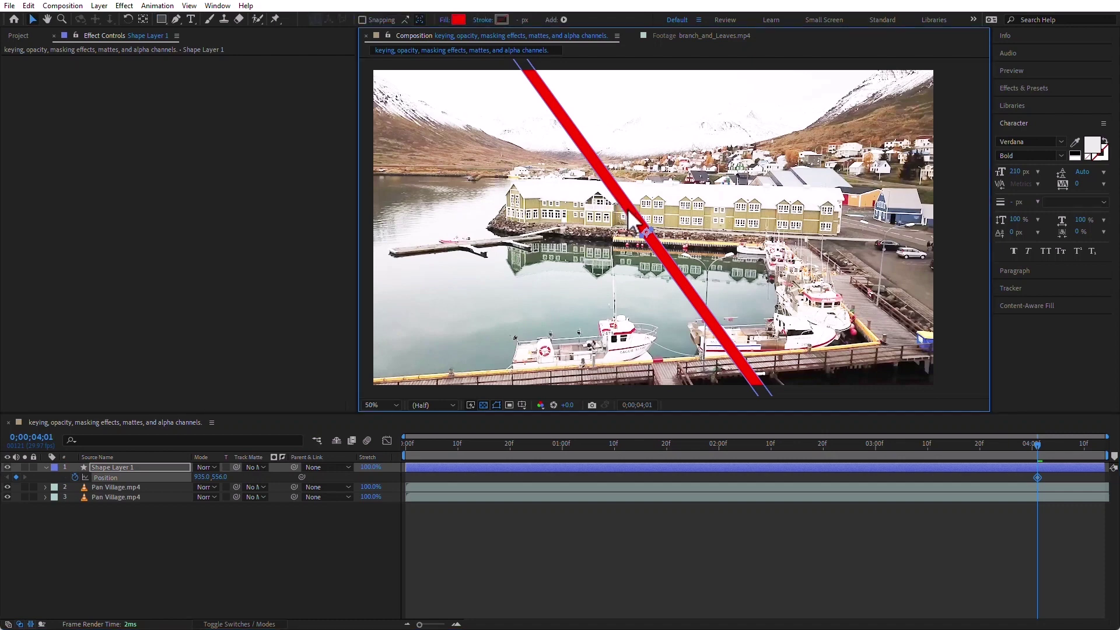
{"action": "left_click_drag", "start_coordinate": [630, 227], "coordinate": [362, 391]}
{"action": "left_click_drag", "start_coordinate": [439, 439], "coordinate": [349, 454]}
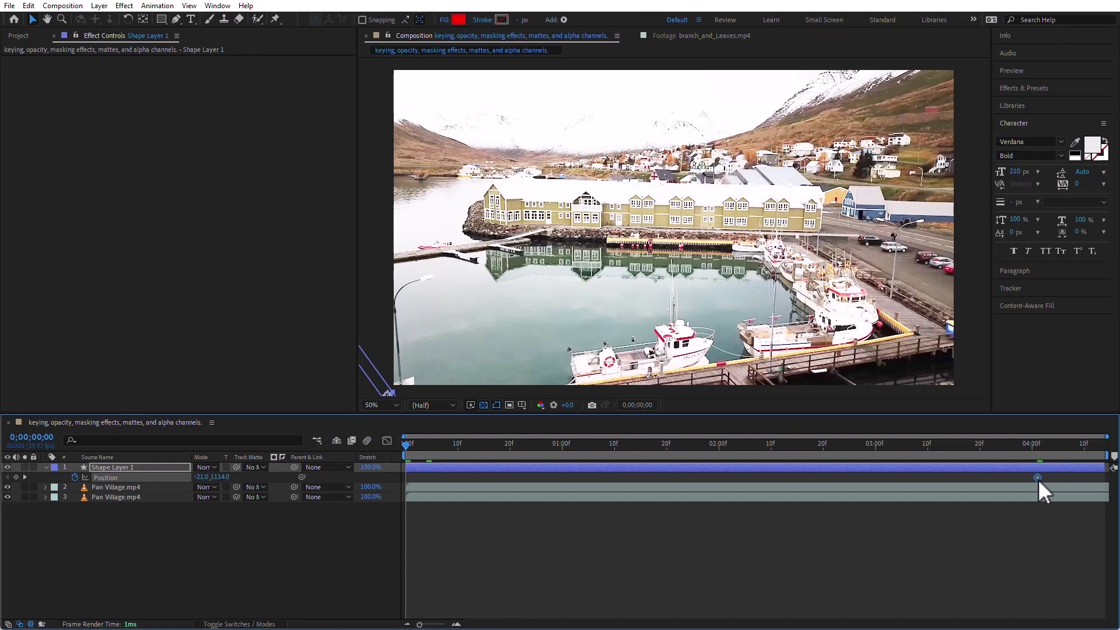
{"action": "left_click_drag", "start_coordinate": [1038, 478], "coordinate": [409, 477]}
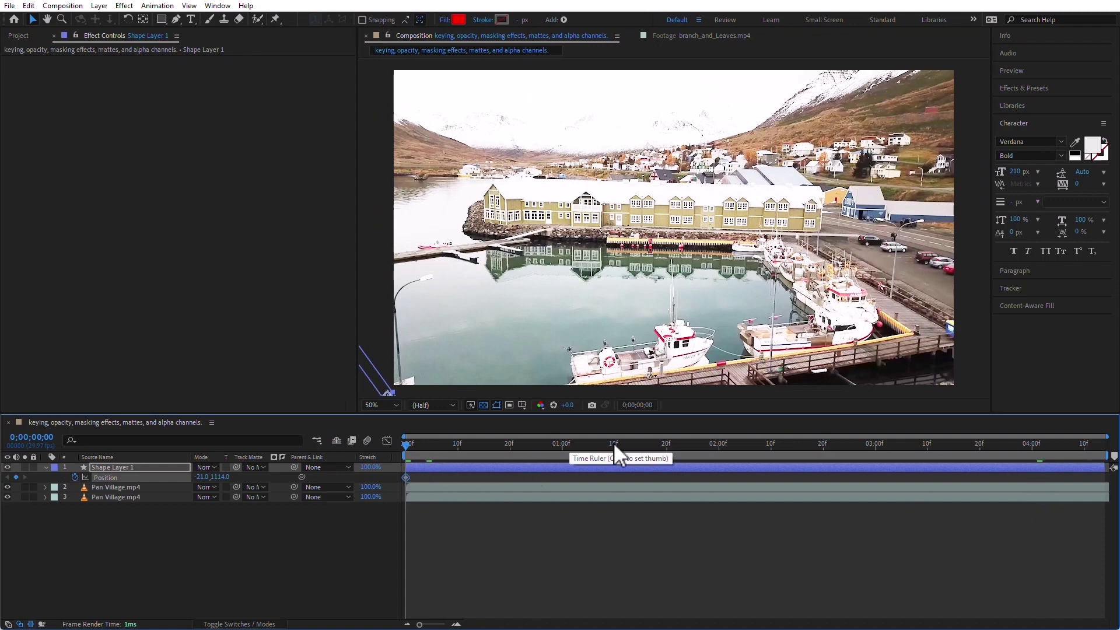
- Add a keyframe past the top-right corner (1971, -36) at 0;00;03;05 and preview the sweep
{"action": "left_click", "coordinate": [902, 445]}
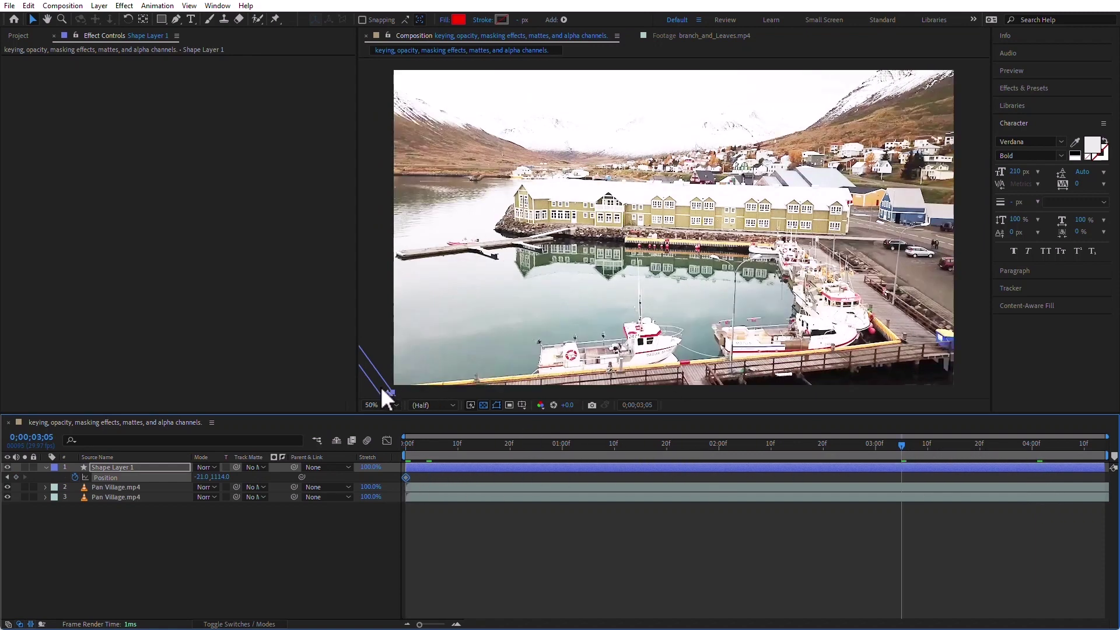
{"action": "left_click_drag", "start_coordinate": [381, 390], "coordinate": [960, 51]}
{"action": "left_click", "coordinate": [257, 581]}
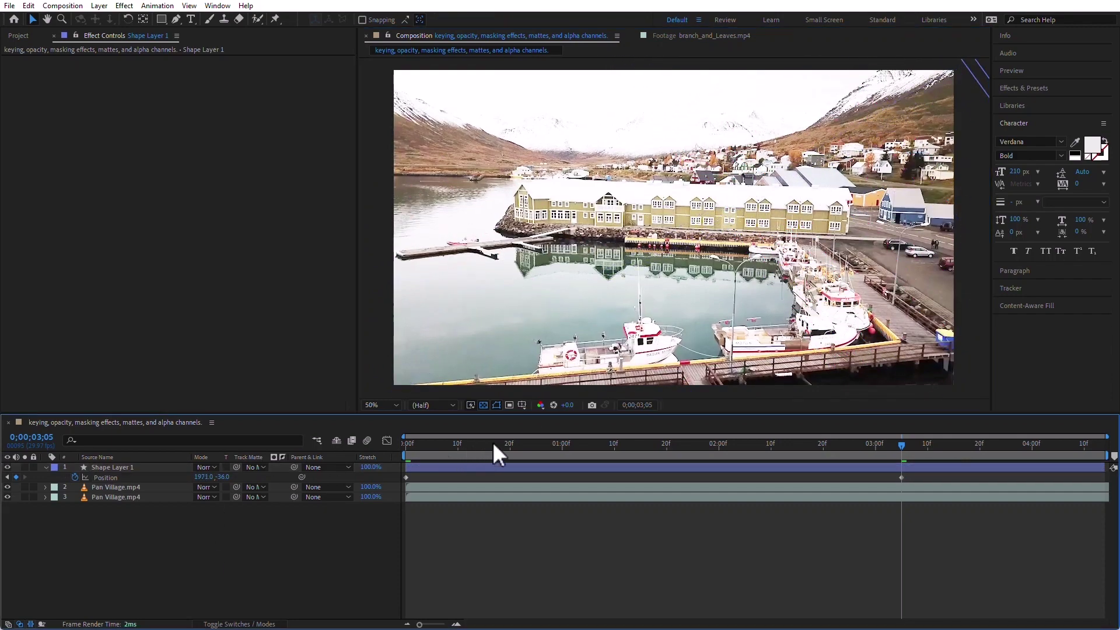
{"action": "left_click_drag", "start_coordinate": [493, 442], "coordinate": [310, 457]}
{"action": "key", "text": "space"}
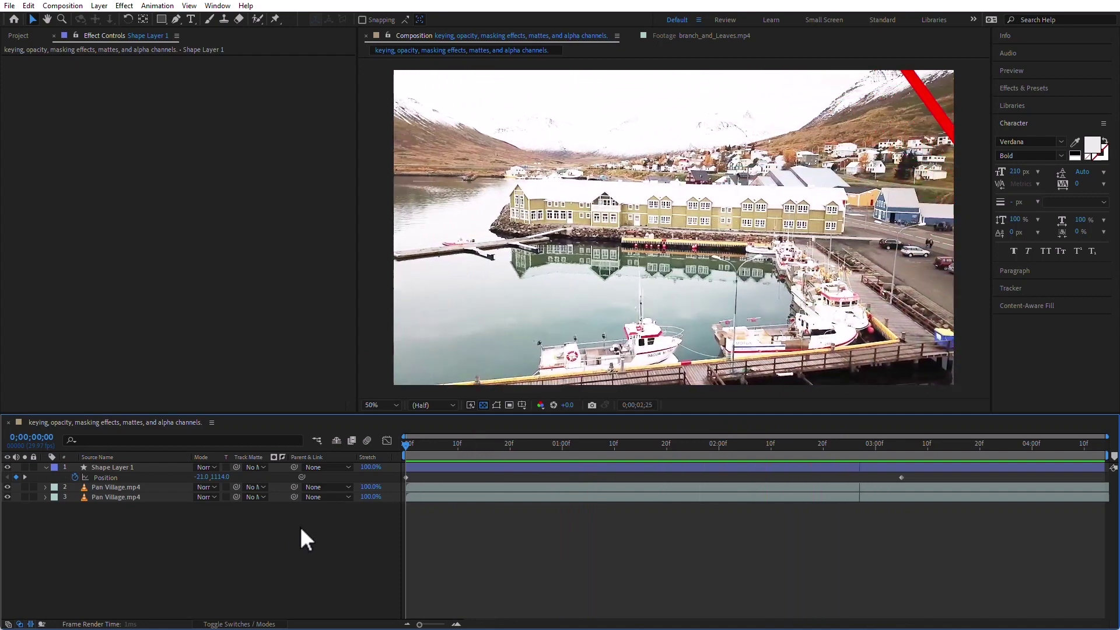
{"action": "key", "text": "space"}
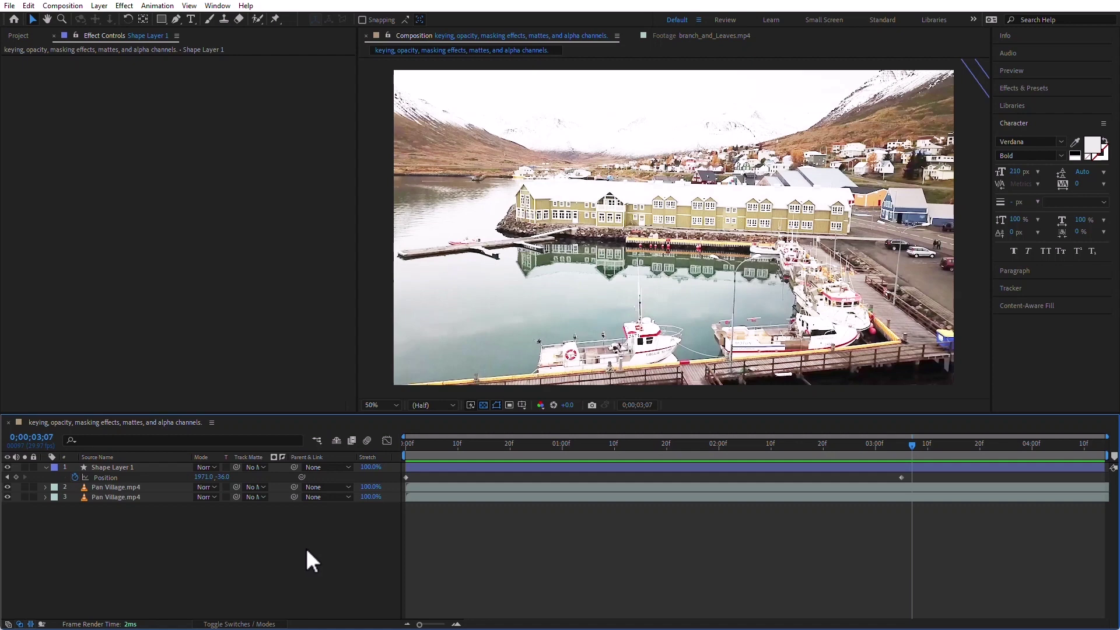
- Matte the brightened village layer with the red bar Shape Layer 1 and preview from the start
{"action": "left_click", "coordinate": [260, 487]}
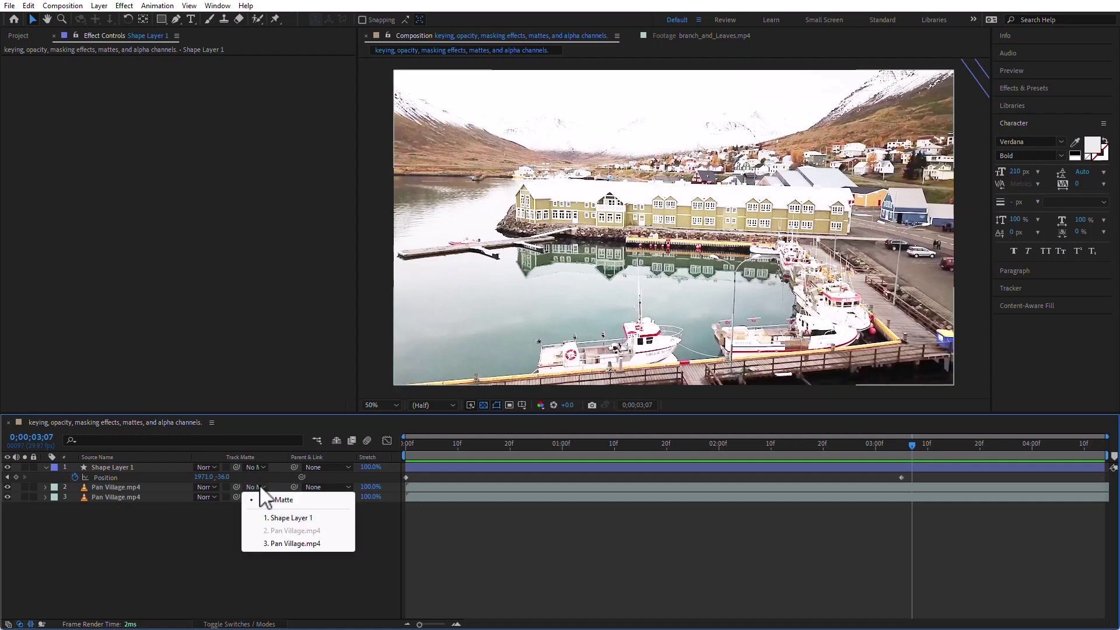
{"action": "left_click", "coordinate": [294, 518]}
{"action": "key", "text": "Home"}
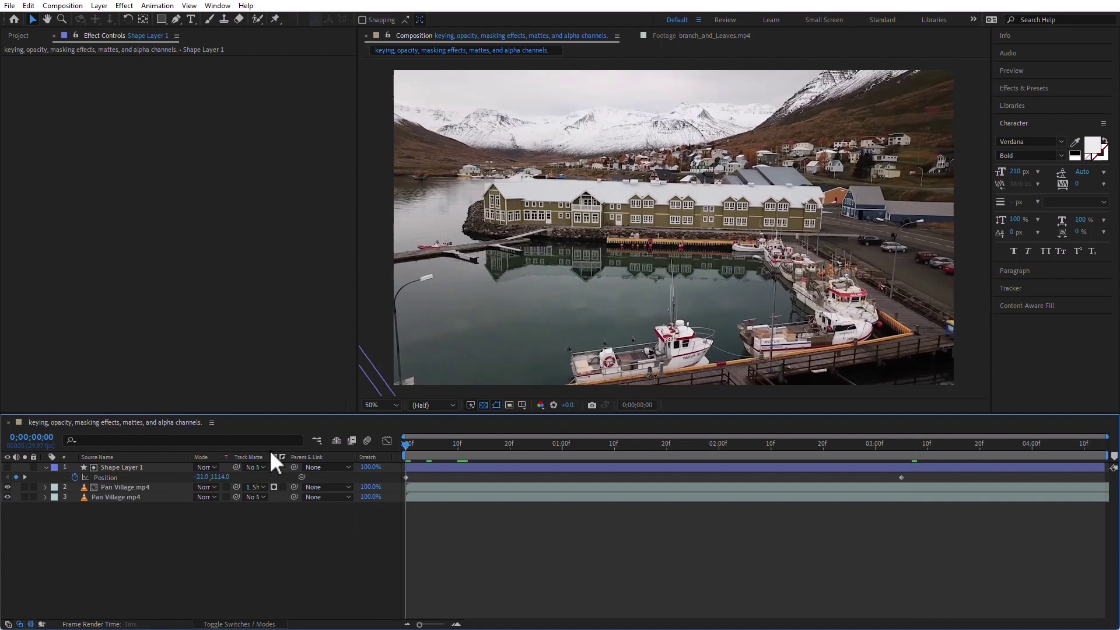
{"action": "key", "text": "space"}
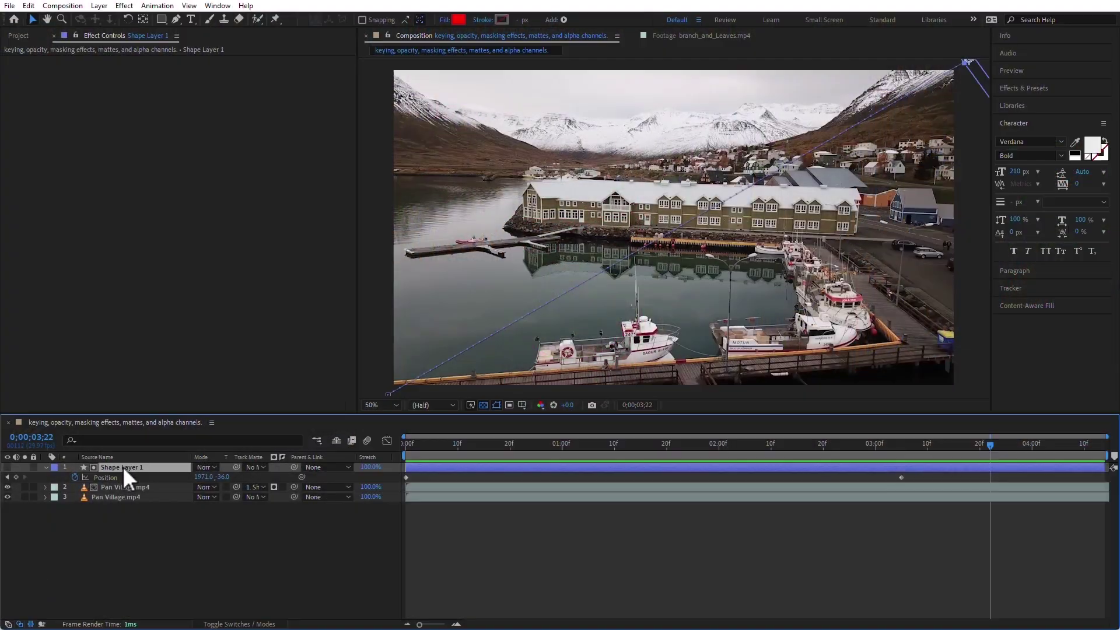
- Duplicate the bar into five shape layers and stagger their start times
{"action": "key", "text": "ctrl+d"}
{"action": "key", "text": "ctrl+d"}
{"action": "key", "text": "ctrl+d"}
{"action": "key", "text": "ctrl+d"}
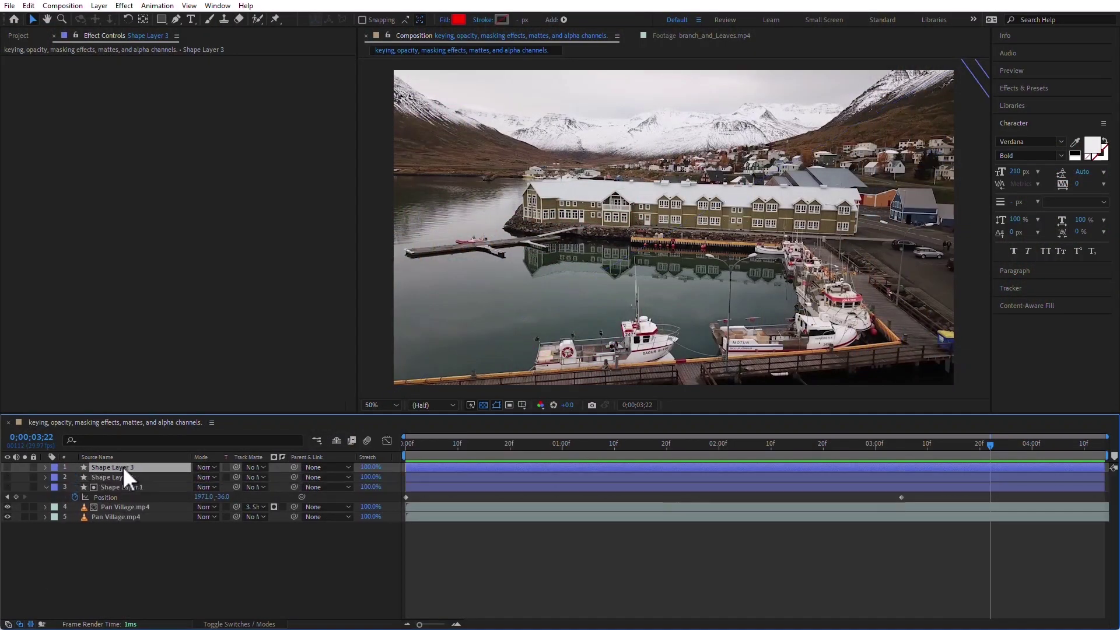
{"action": "left_click_drag", "start_coordinate": [436, 495], "coordinate": [532, 477]}
{"action": "left_click", "coordinate": [493, 475]}
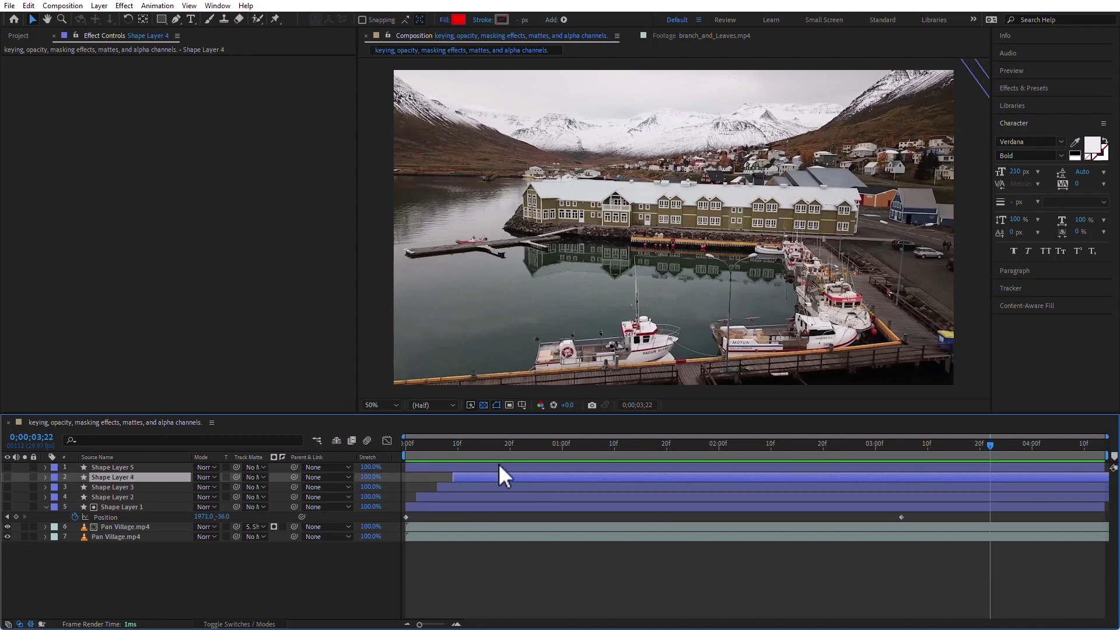
{"action": "left_click_drag", "start_coordinate": [498, 465], "coordinate": [569, 466]}
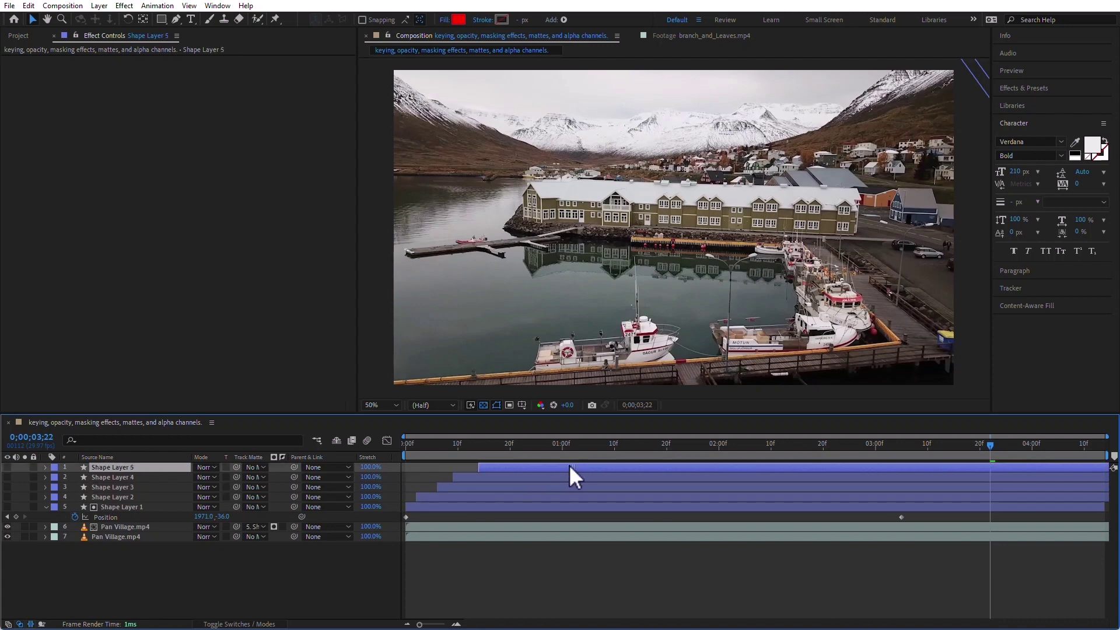
- Pre-compose all five bar layers into Pre-comp 1
{"action": "left_click", "coordinate": [130, 506]}
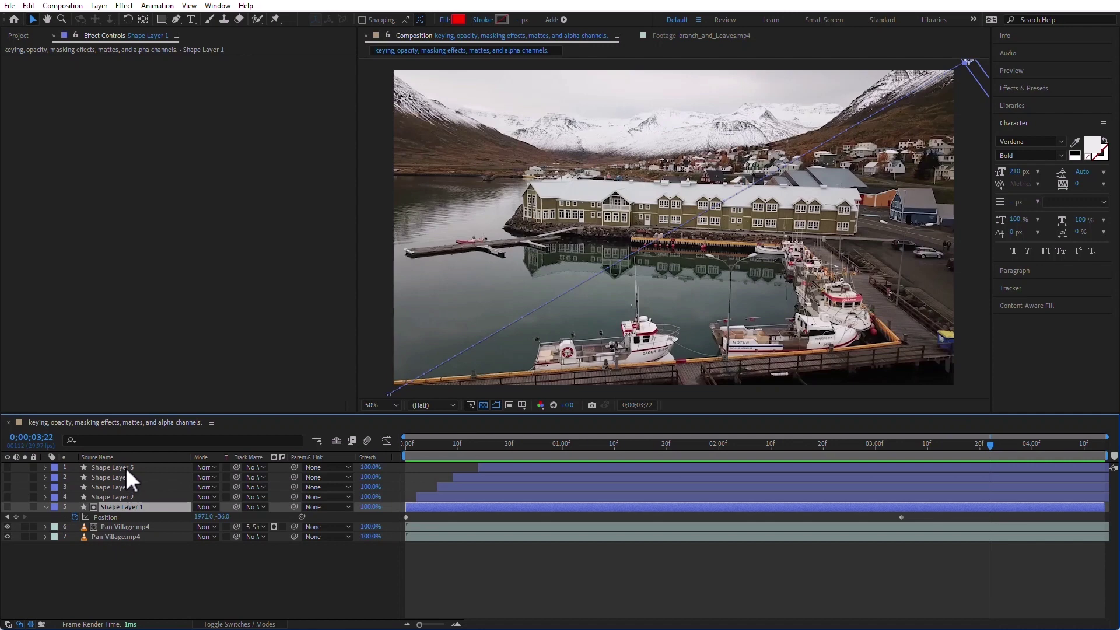
{"action": "left_click", "coordinate": [125, 468], "text": "shift"}
{"action": "right_click", "coordinate": [128, 472]}
{"action": "left_click", "coordinate": [188, 399]}
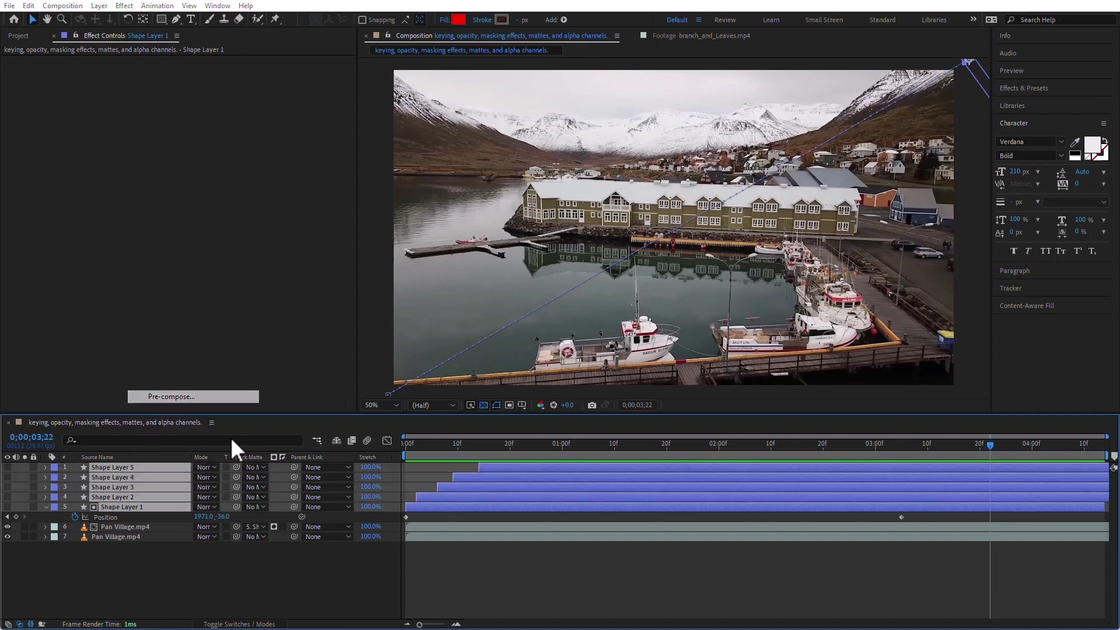
{"action": "left_click", "coordinate": [589, 389]}
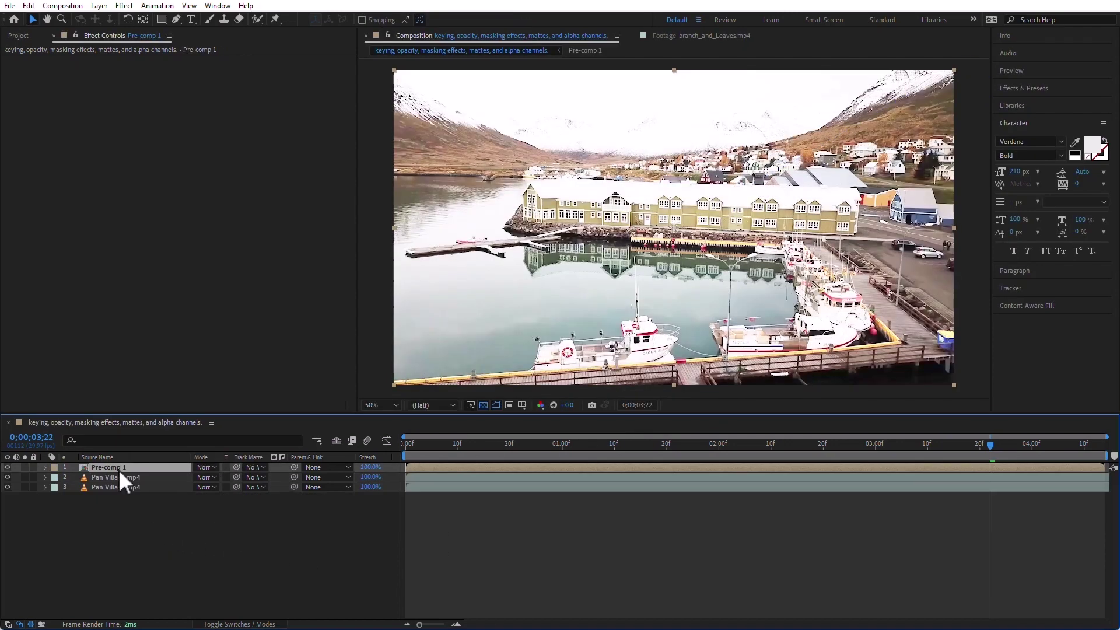
- Set the brightened village layer's track matte to Pre-comp 1 and preview the bright rays
{"action": "left_click", "coordinate": [255, 477]}
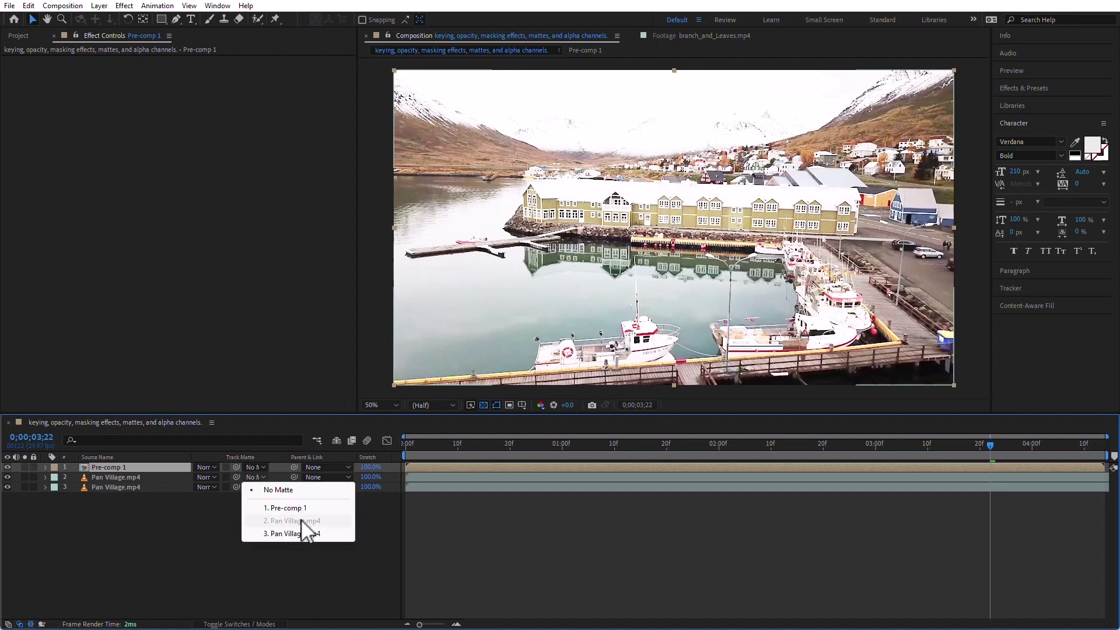
{"action": "left_click", "coordinate": [286, 509]}
{"action": "left_click_drag", "start_coordinate": [461, 445], "coordinate": [310, 451]}
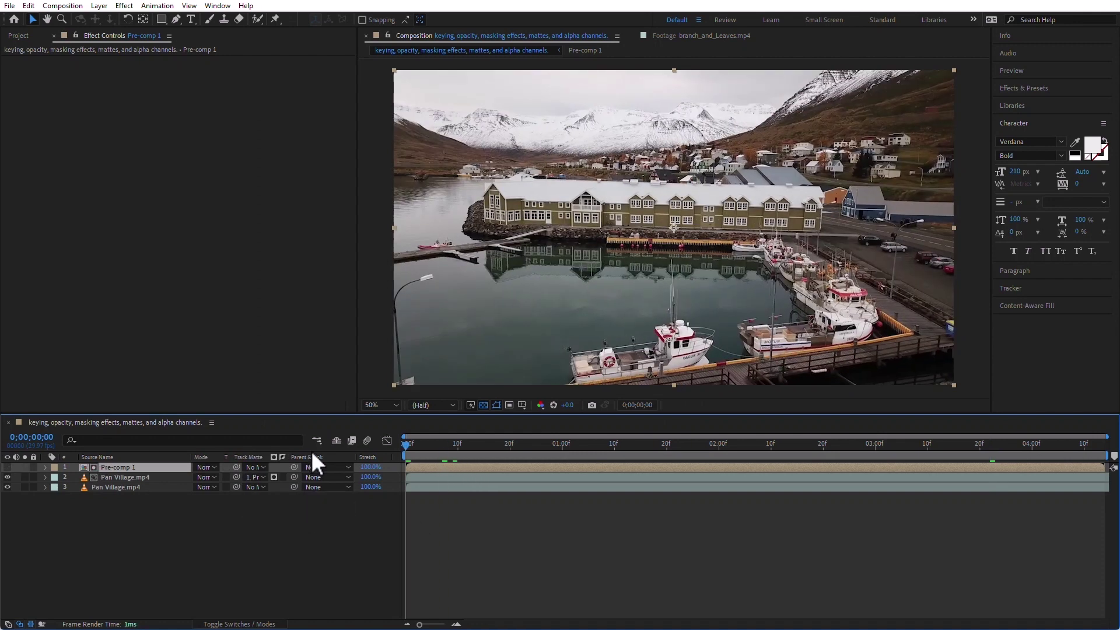
{"action": "key", "text": "space"}
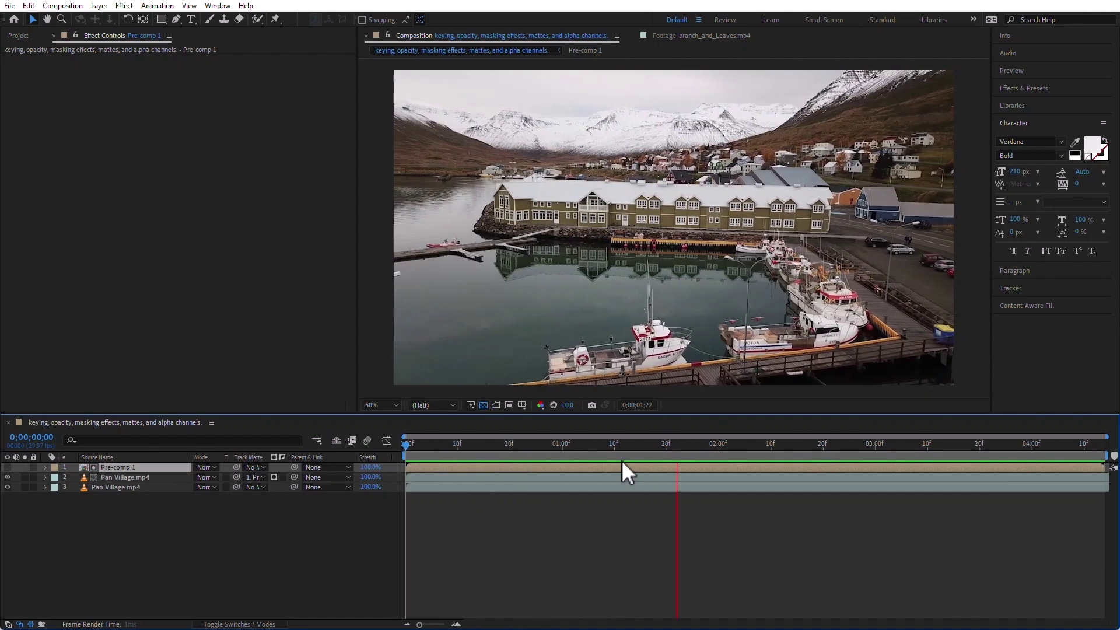
{"action": "left_click", "coordinate": [314, 554]}
{"action": "left_click", "coordinate": [255, 467]}
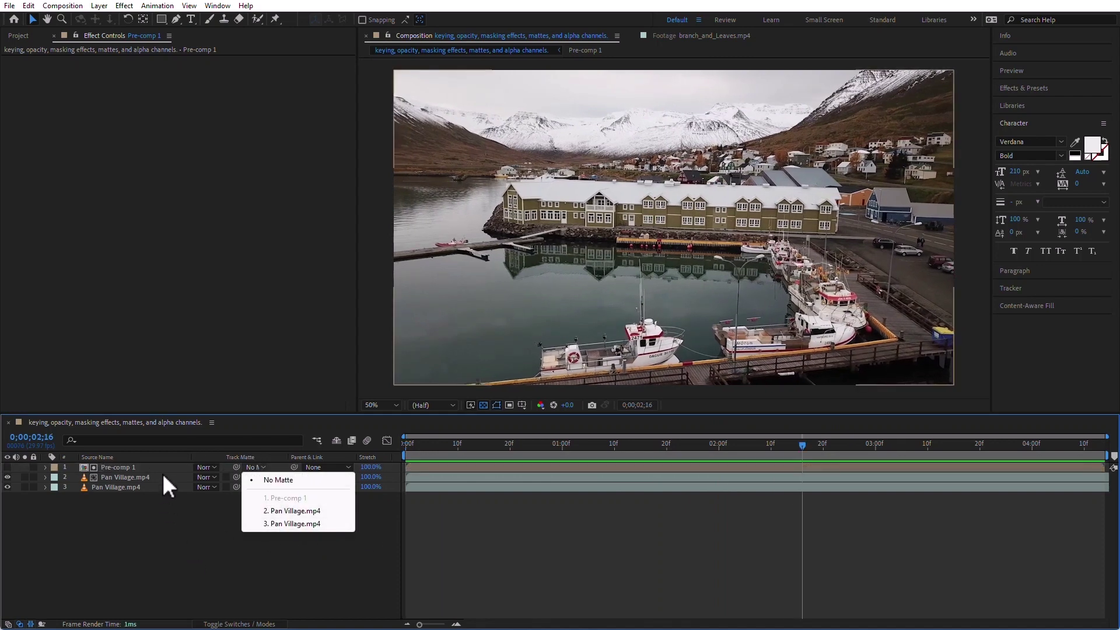
{"action": "left_click", "coordinate": [161, 471]}
{"action": "left_click", "coordinate": [260, 479]}
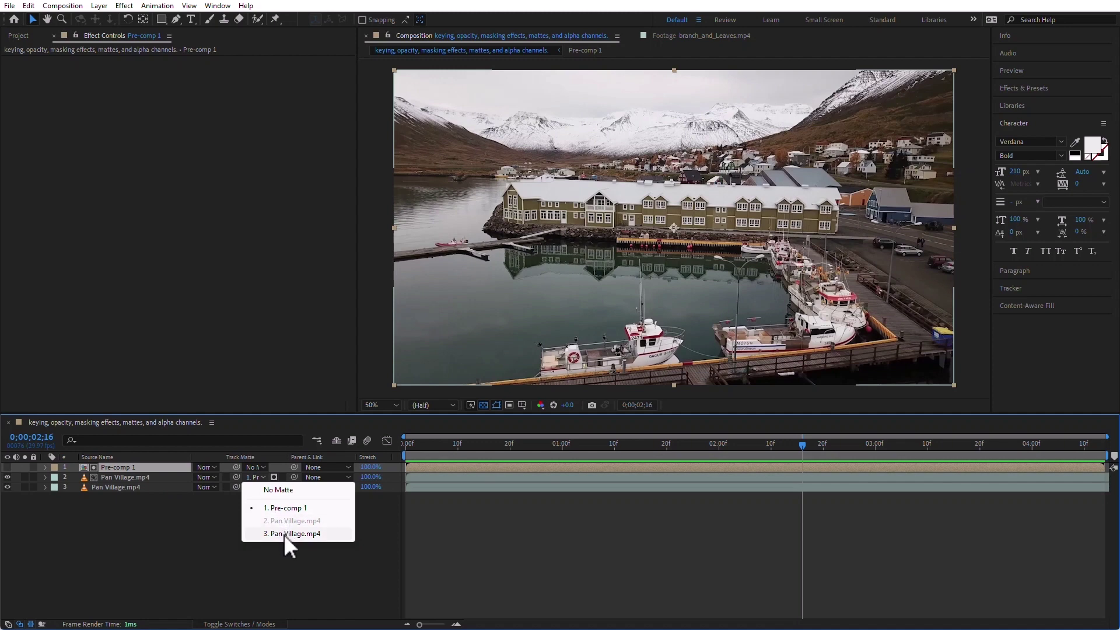
{"action": "left_click", "coordinate": [279, 508]}
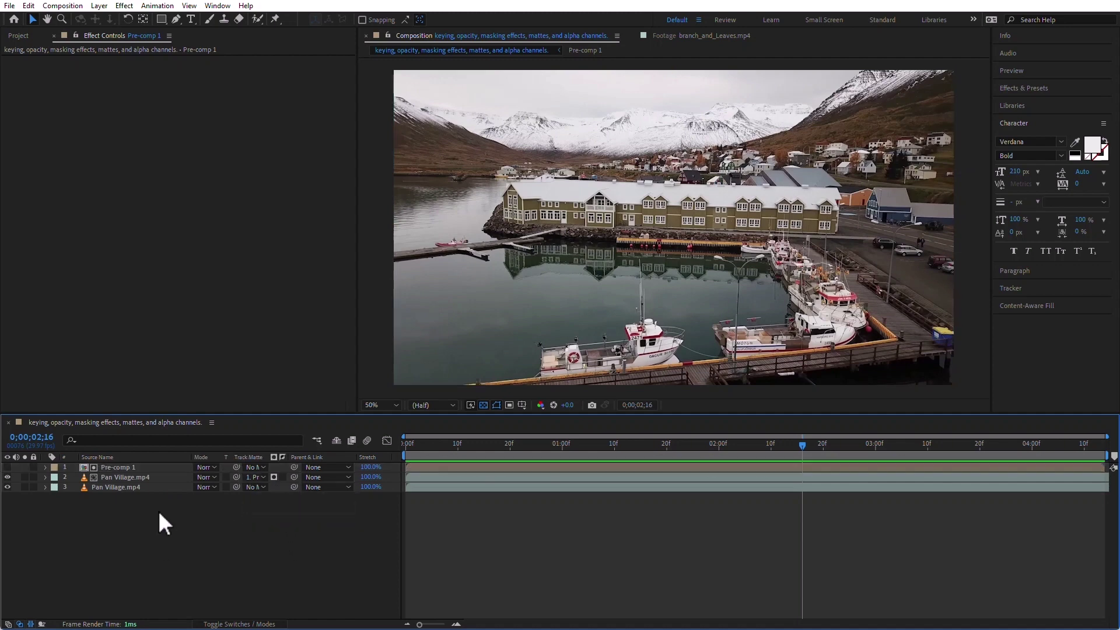
- Inspect the bar layers inside Pre-comp 1, then return to the main comp and scrub the sweep
{"action": "left_click", "coordinate": [145, 478]}
{"action": "left_click_drag", "start_coordinate": [476, 448], "coordinate": [437, 449]}
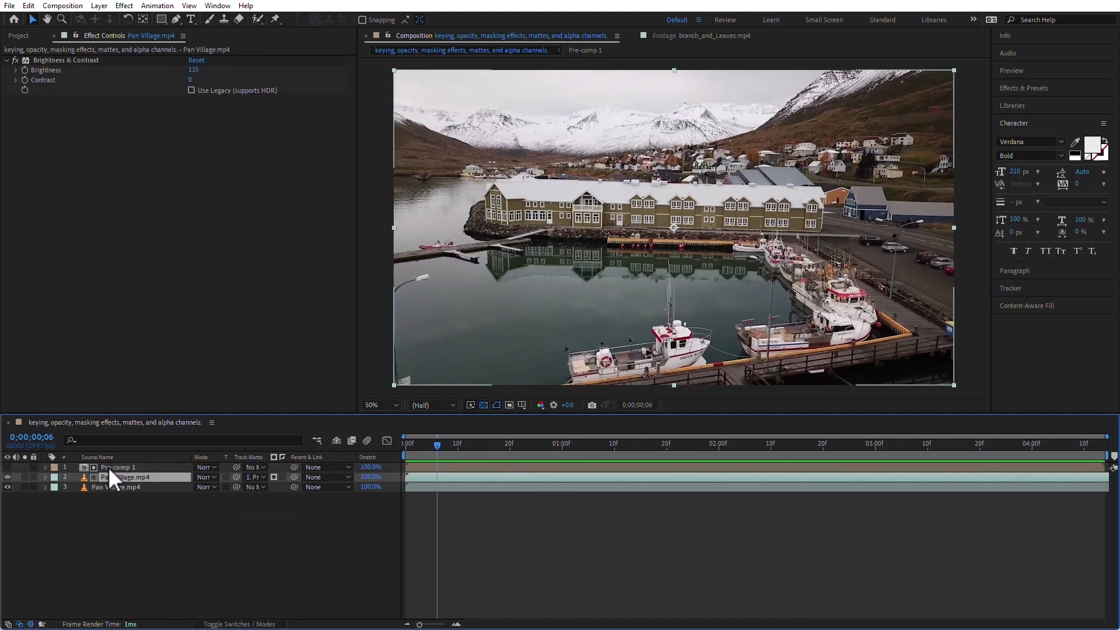
{"action": "double_click", "coordinate": [108, 467]}
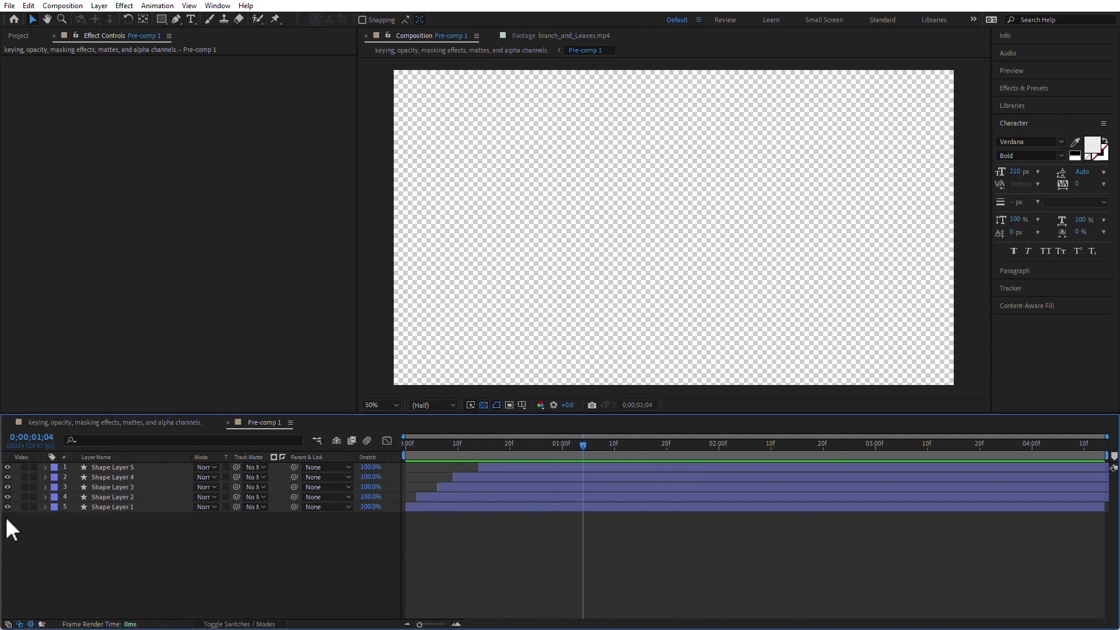
{"action": "left_click", "coordinate": [145, 422]}
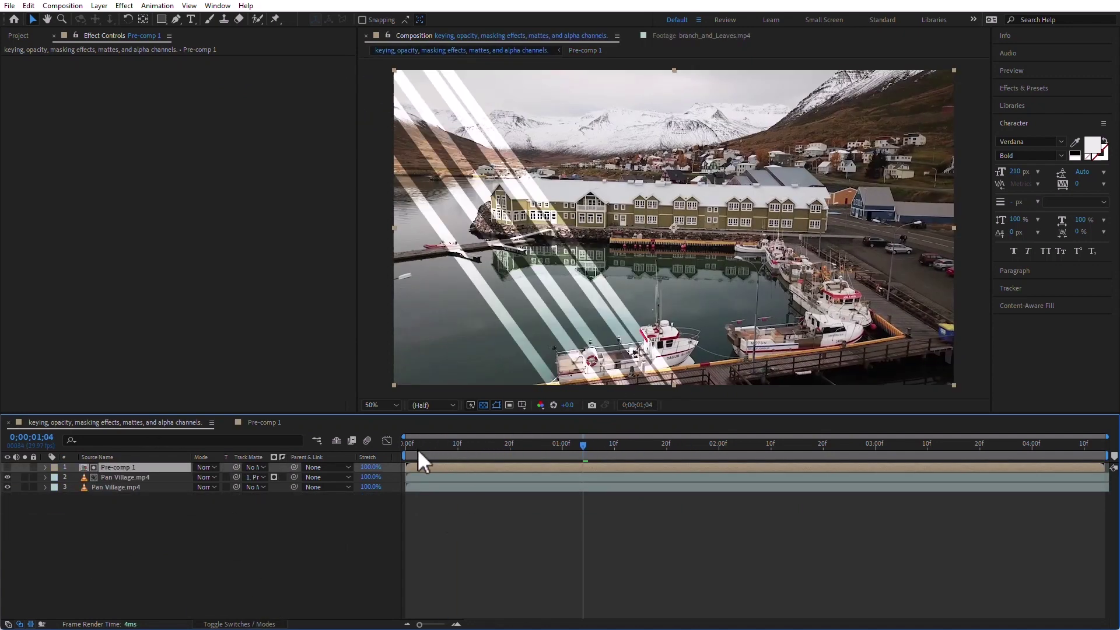
{"action": "left_click_drag", "start_coordinate": [419, 452], "coordinate": [398, 481]}
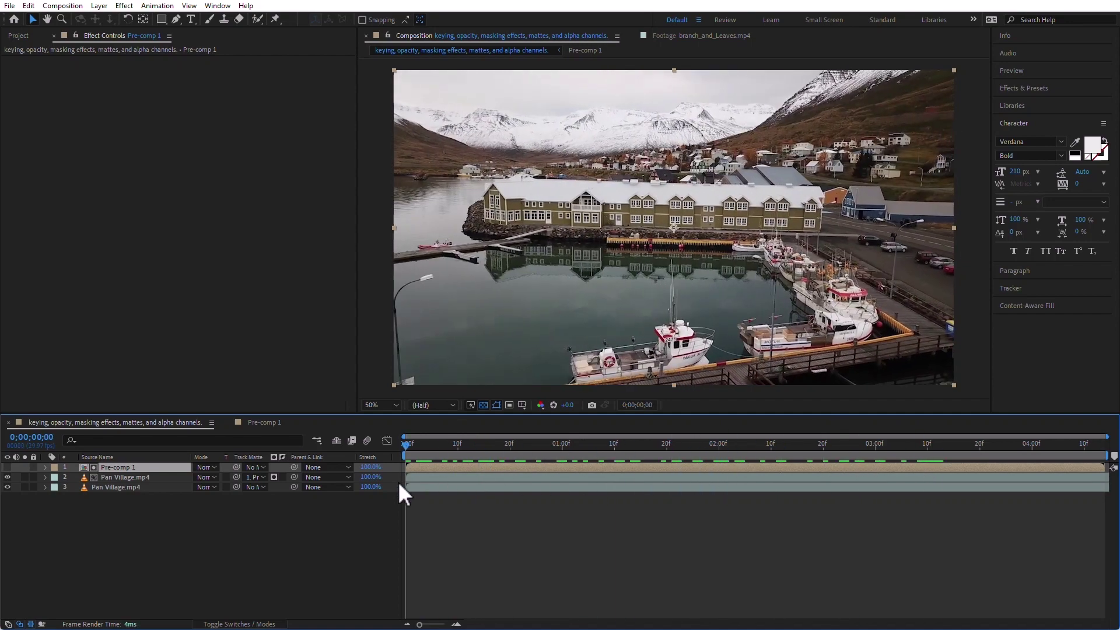
{"action": "left_click", "coordinate": [126, 467]}
- Give Pre-comp 1 a Gaussian Blur of about 60 Blurriness and preview the soft rays
{"action": "left_click", "coordinate": [124, 6]}
{"action": "mouse_move", "coordinate": [164, 92]}
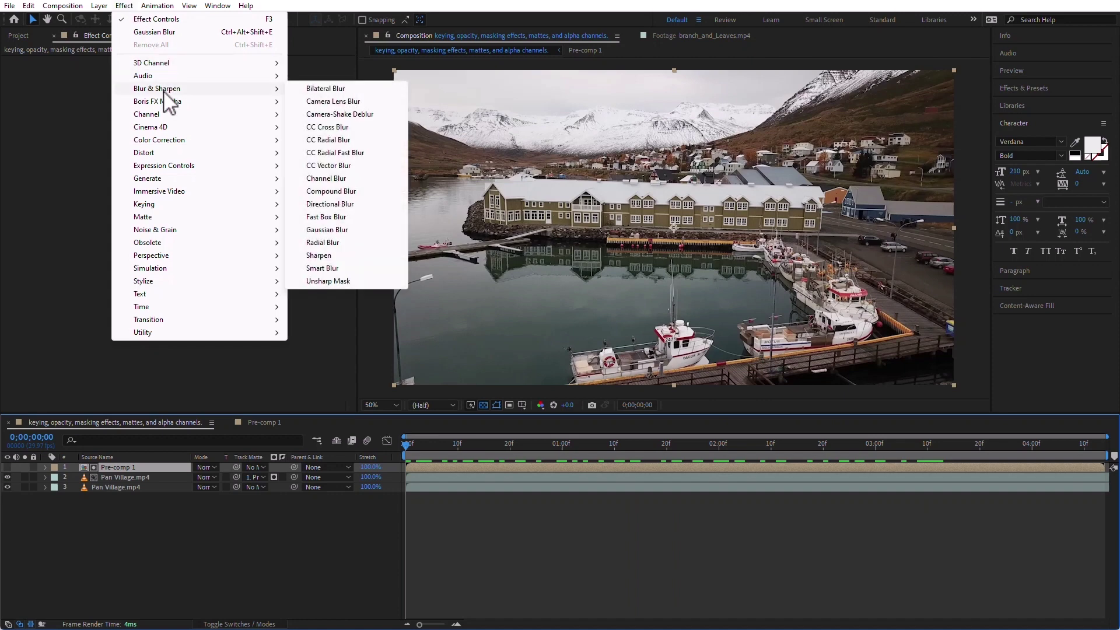
{"action": "left_click", "coordinate": [326, 230]}
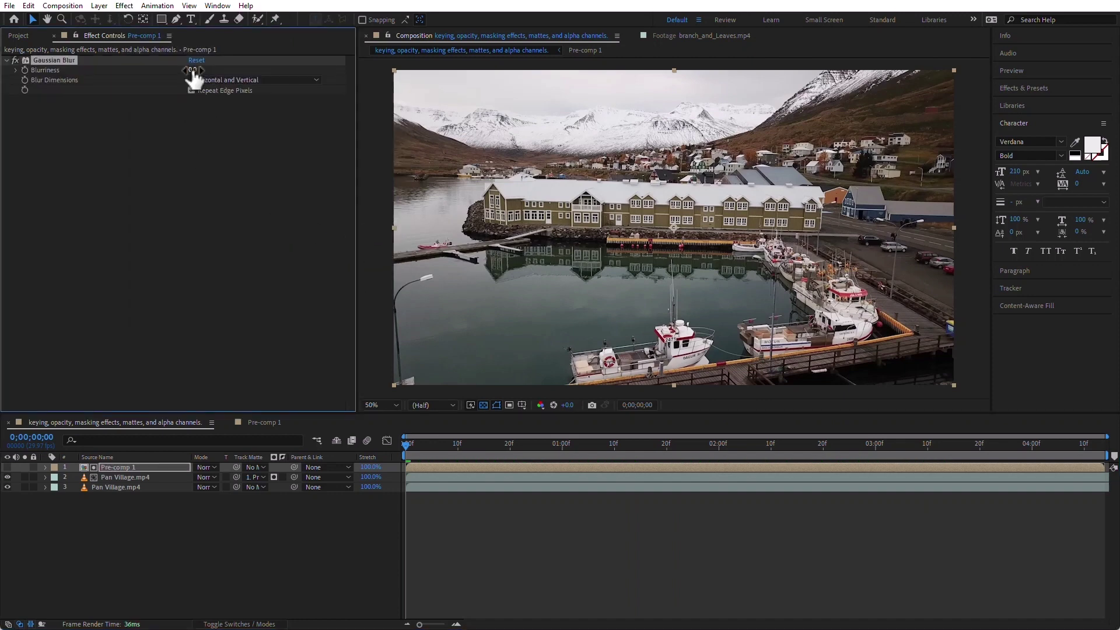
{"action": "left_click", "coordinate": [441, 443]}
{"action": "key", "text": "space"}
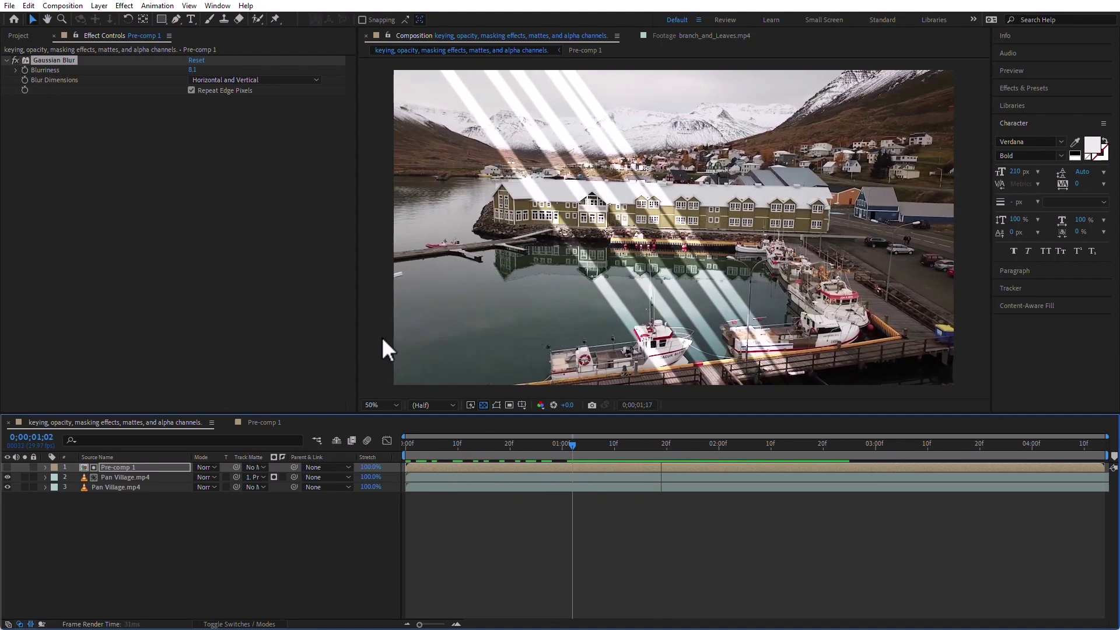
{"action": "left_click", "coordinate": [230, 131]}
{"action": "left_click_drag", "start_coordinate": [192, 70], "coordinate": [505, 80]}
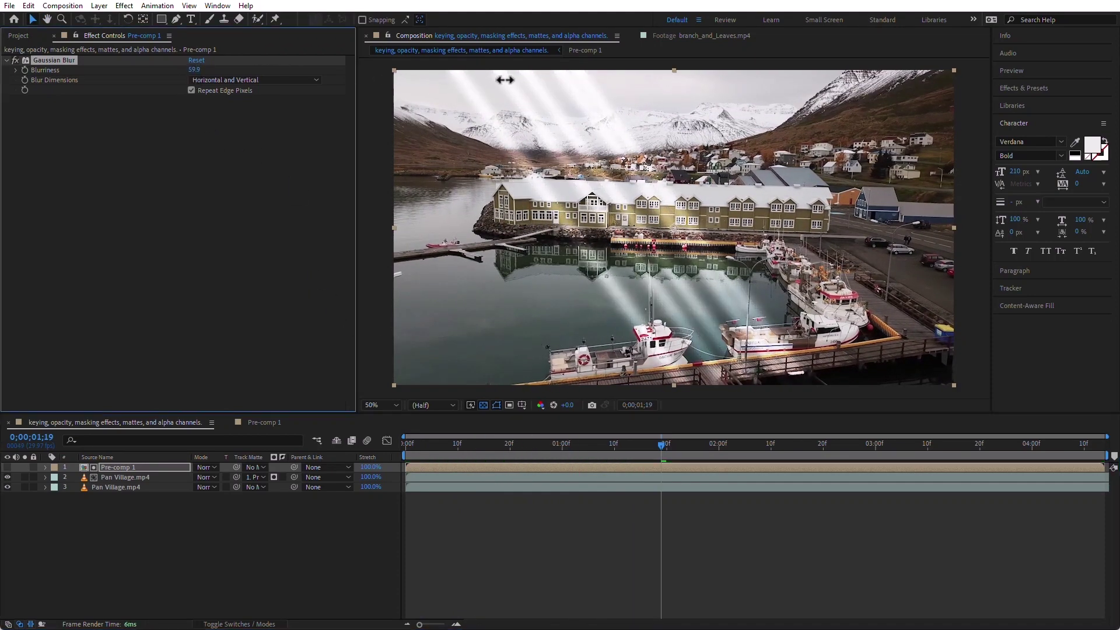
{"action": "left_click_drag", "start_coordinate": [467, 444], "coordinate": [263, 474]}
{"action": "key", "text": "space"}
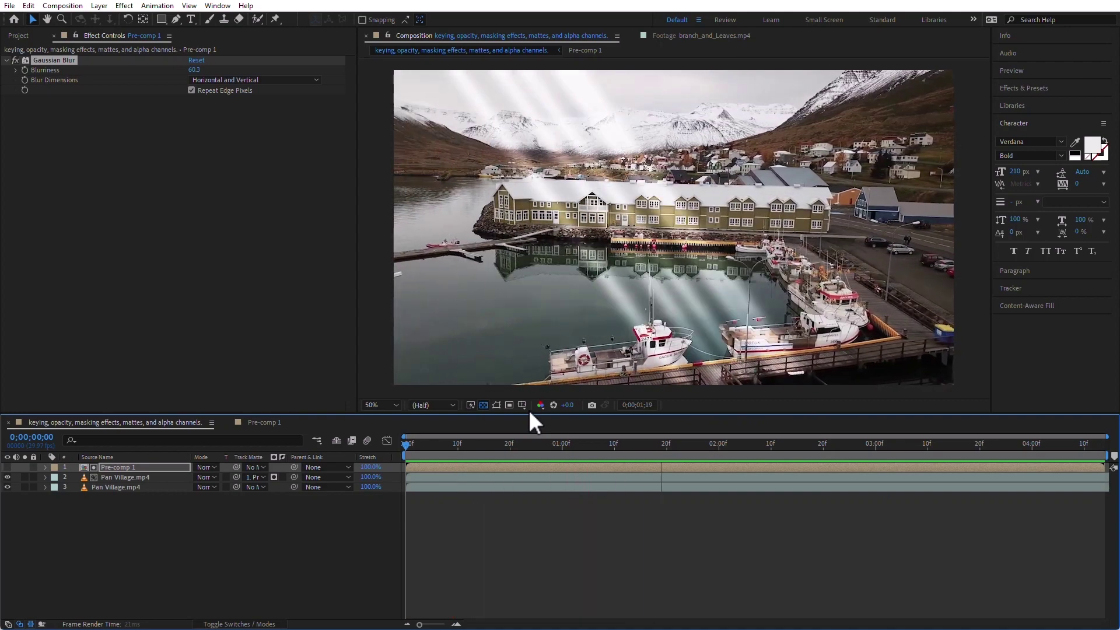
- Delete Pre-comp 1 and the brightened village layer, leaving one Pan Village.mp4
{"action": "key", "text": "space"}
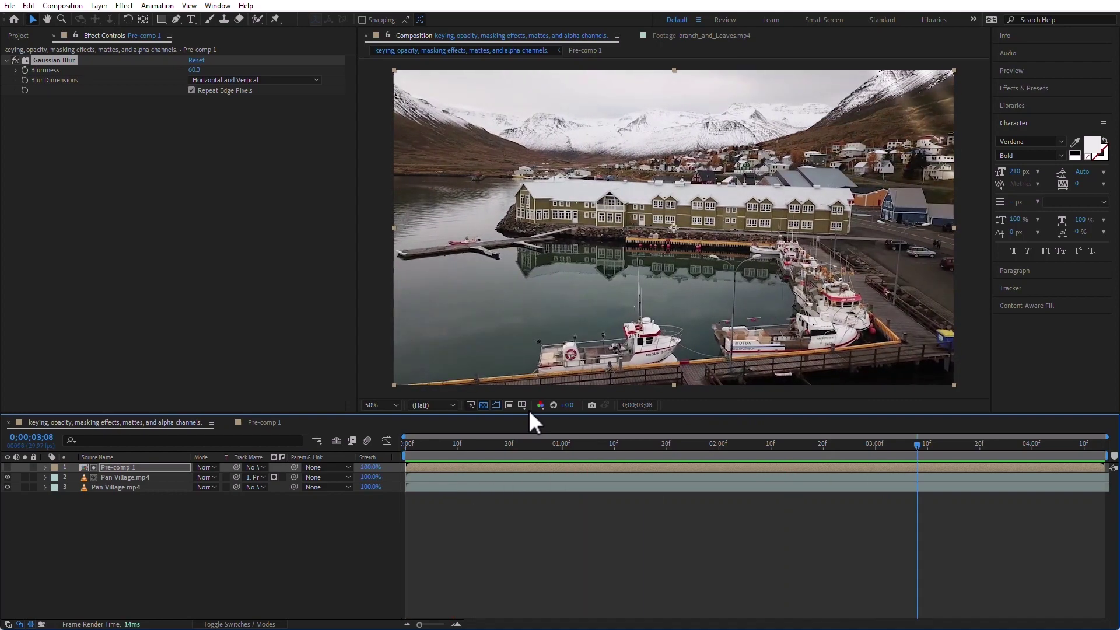
{"action": "left_click", "coordinate": [263, 550]}
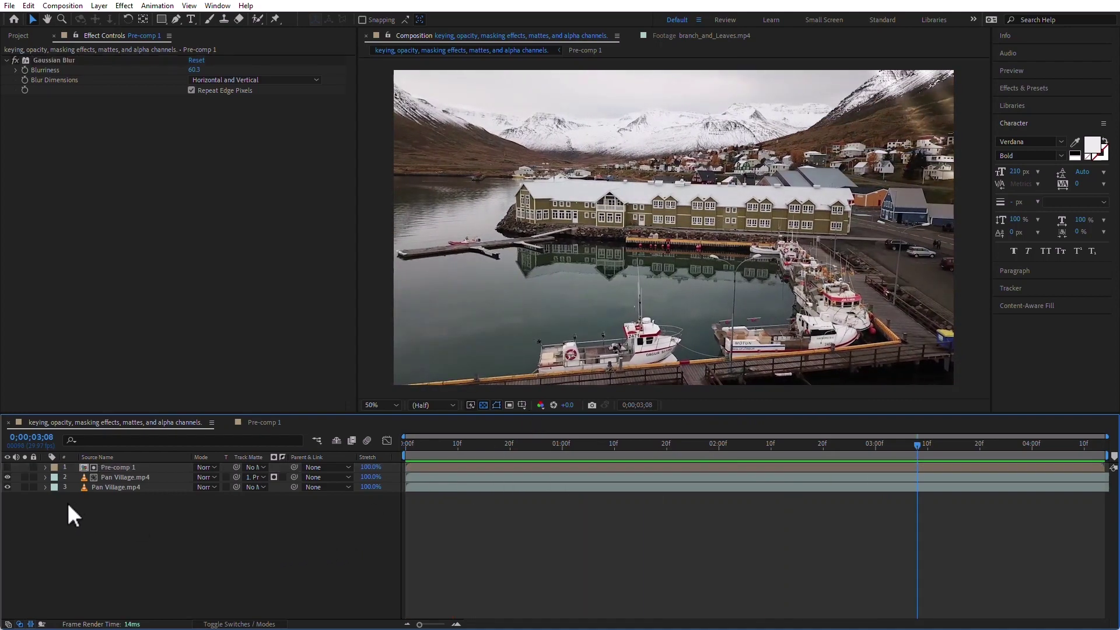
{"action": "left_click", "coordinate": [138, 467]}
{"action": "key", "text": "Delete"}
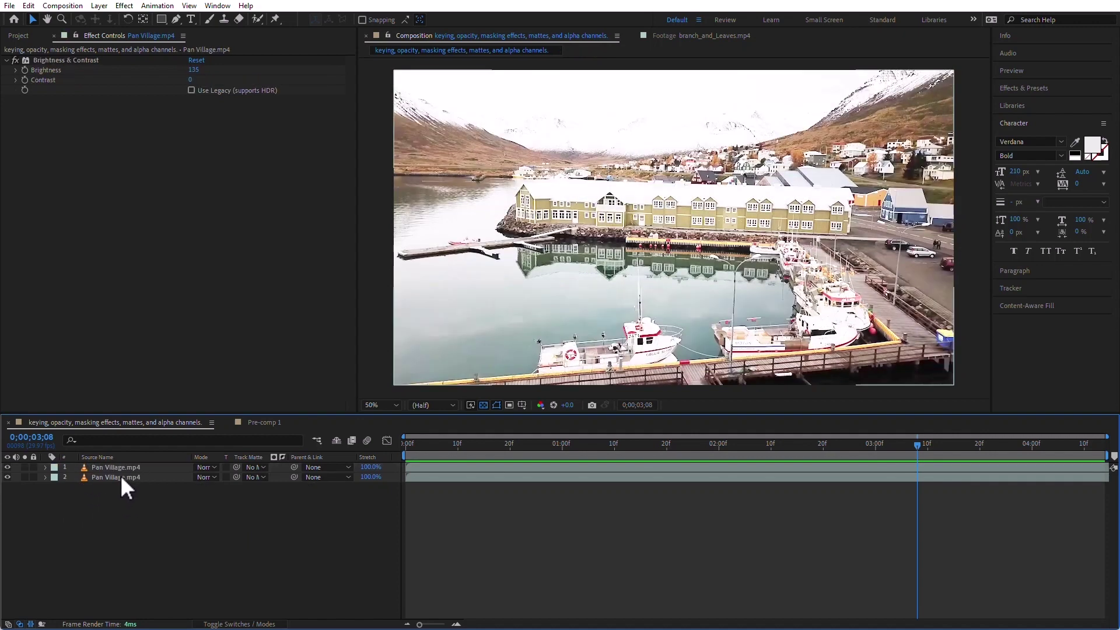
{"action": "left_click", "coordinate": [137, 467]}
{"action": "key", "text": "Delete"}
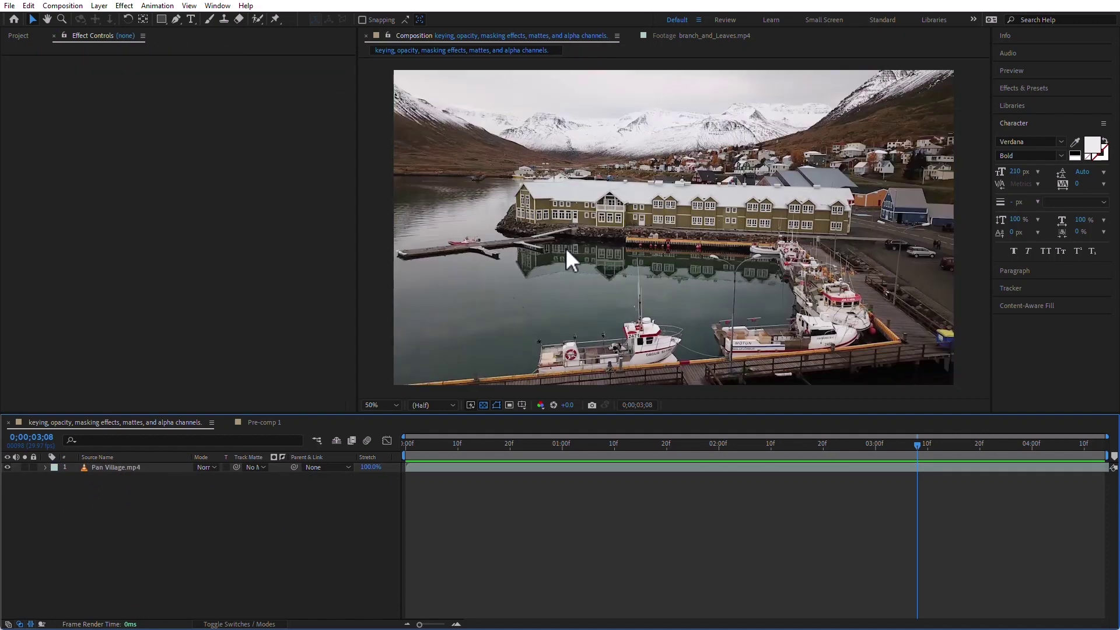
- Draw a rectangle mask around the central buildings and set it to Subtract
{"action": "left_click", "coordinate": [162, 20]}
{"action": "left_click", "coordinate": [140, 467]}
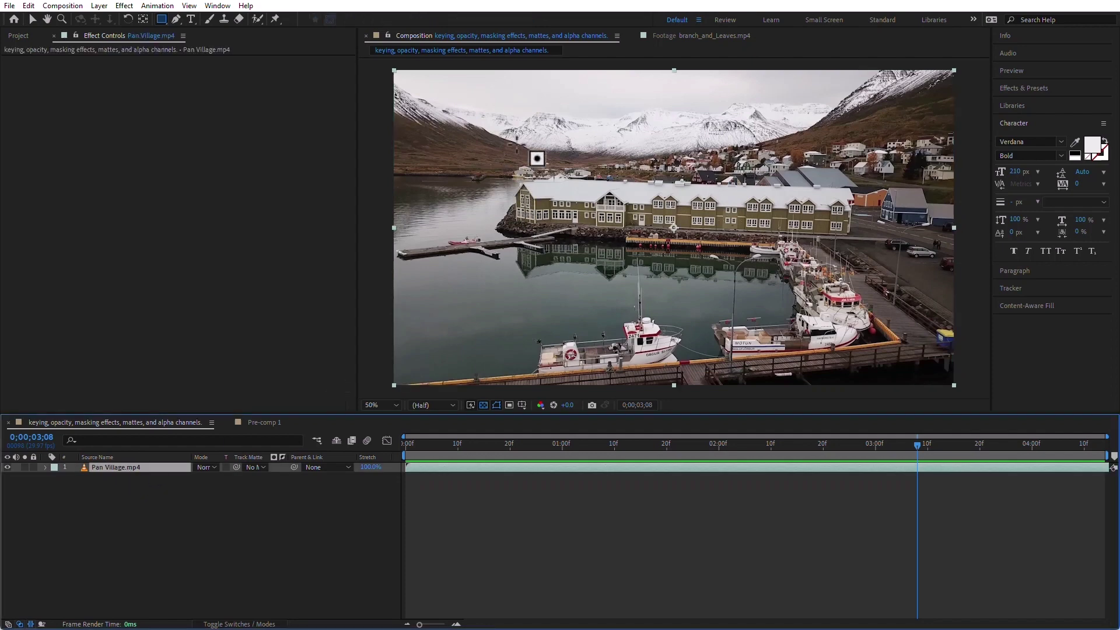
{"action": "left_click_drag", "start_coordinate": [522, 132], "coordinate": [802, 287]}
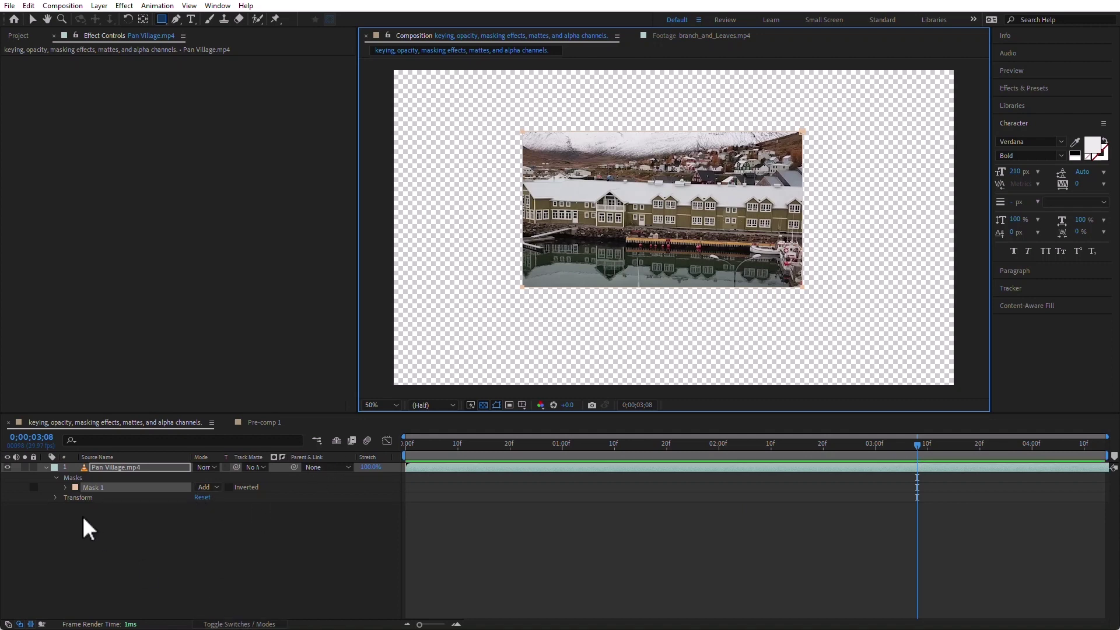
{"action": "left_click", "coordinate": [215, 487]}
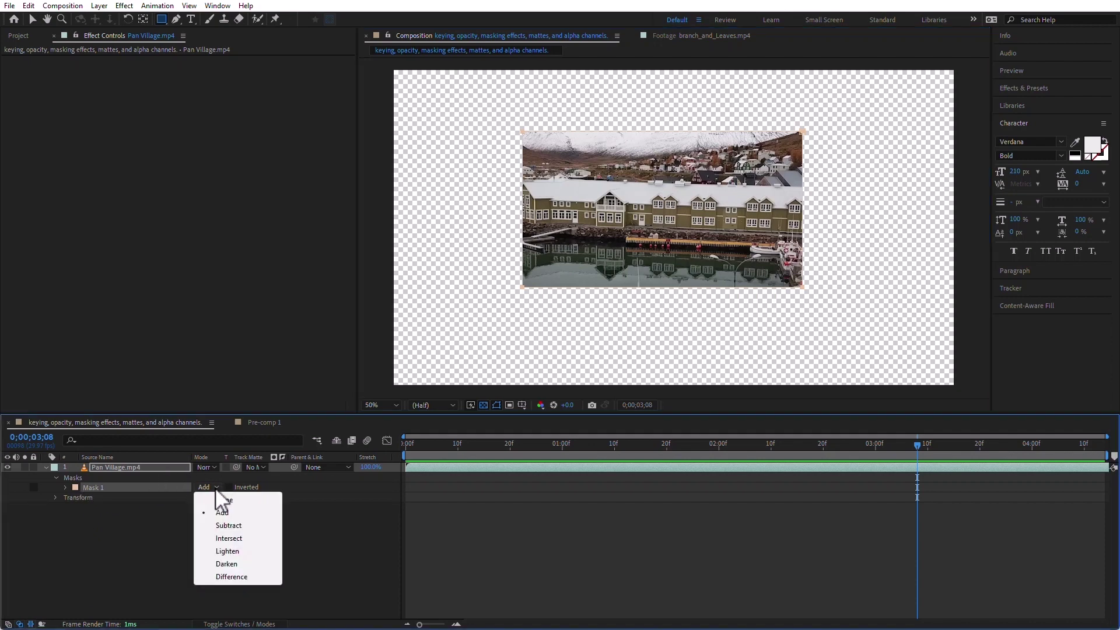
{"action": "left_click", "coordinate": [236, 525]}
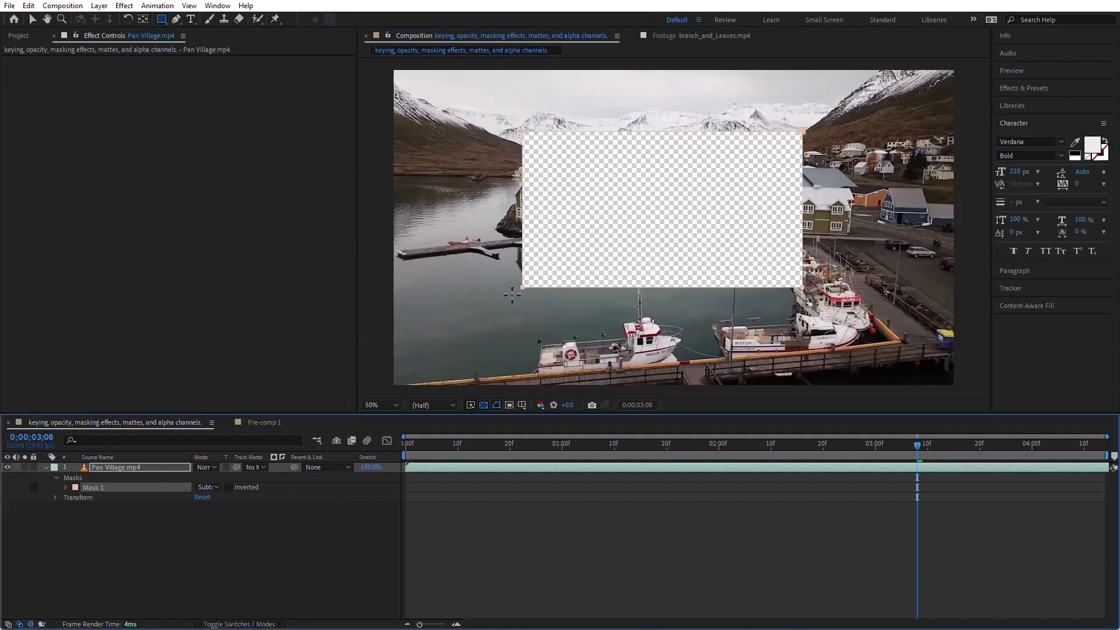
- Draw a second overlapping rectangle mask and set both masks to Intersect
{"action": "left_click_drag", "start_coordinate": [427, 210], "coordinate": [625, 347]}
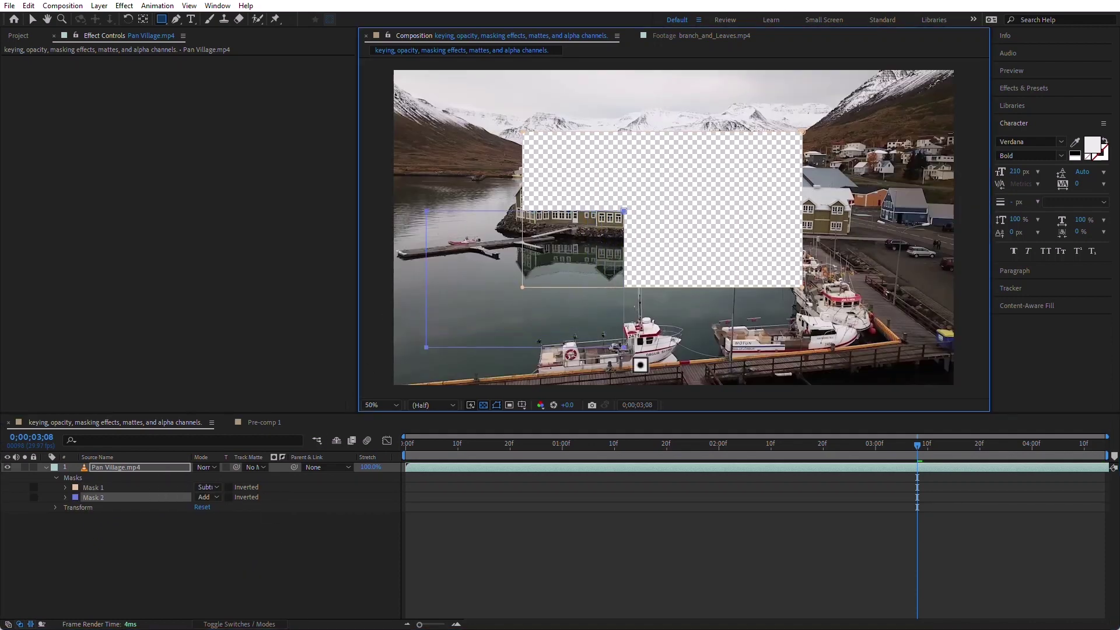
{"action": "left_click", "coordinate": [103, 489], "text": "shift"}
{"action": "left_click", "coordinate": [213, 487]}
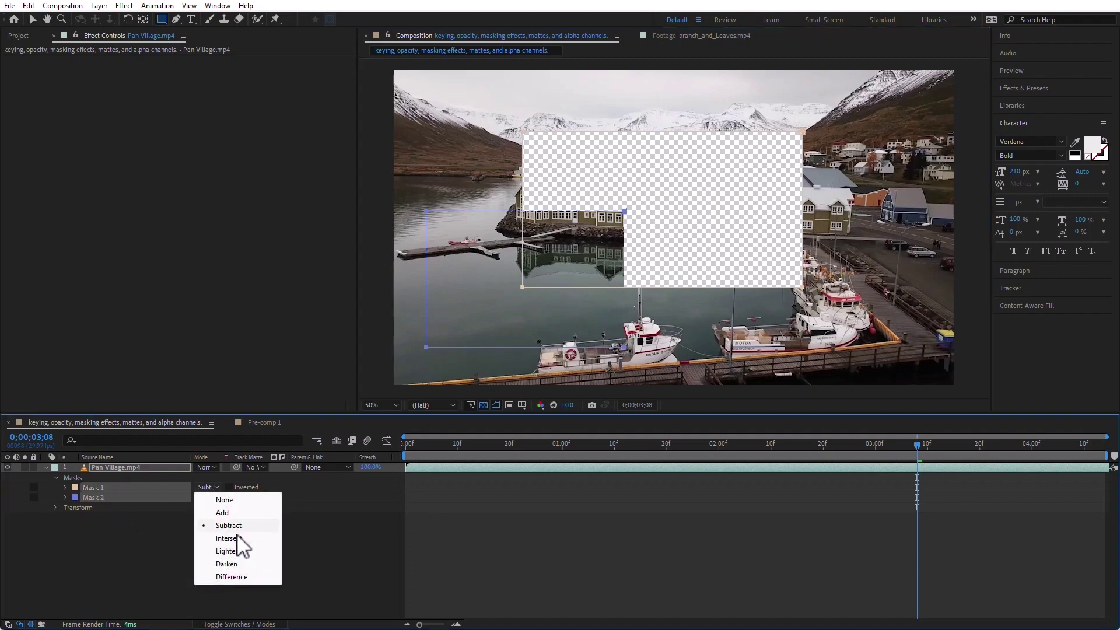
{"action": "left_click", "coordinate": [240, 538]}
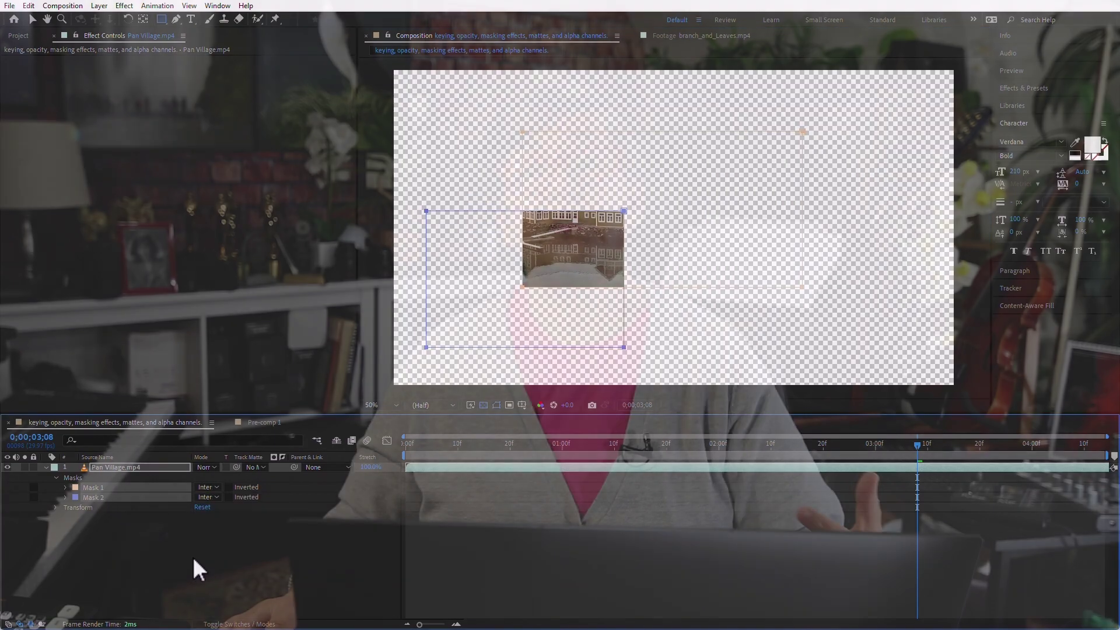